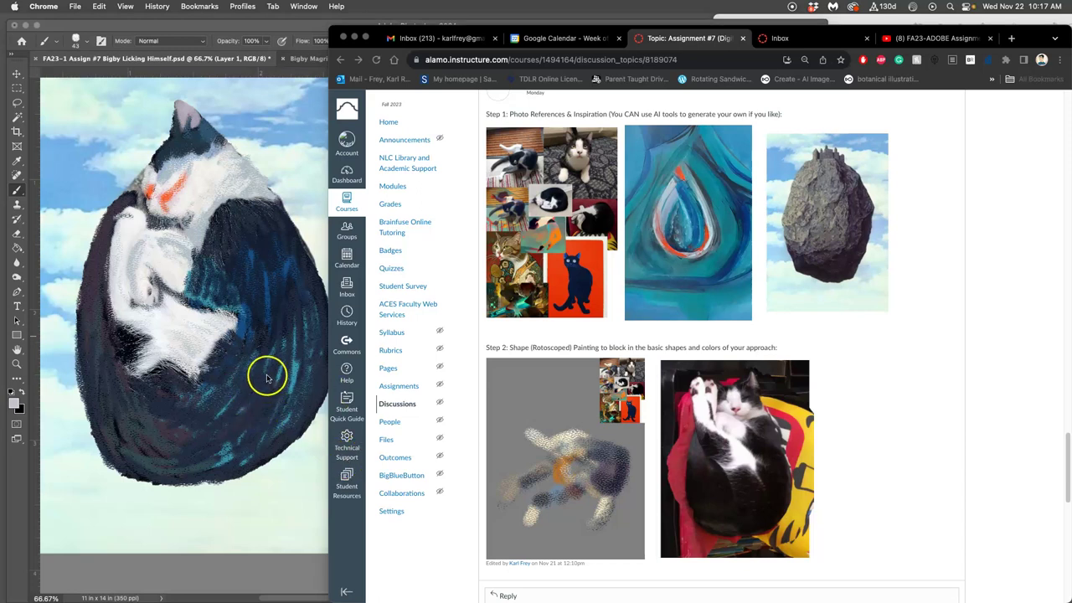
# Switch to Photoshop and examine the cat shape painting with the references layer hidden, restoring that layer when done
pyautogui.click(266, 377)
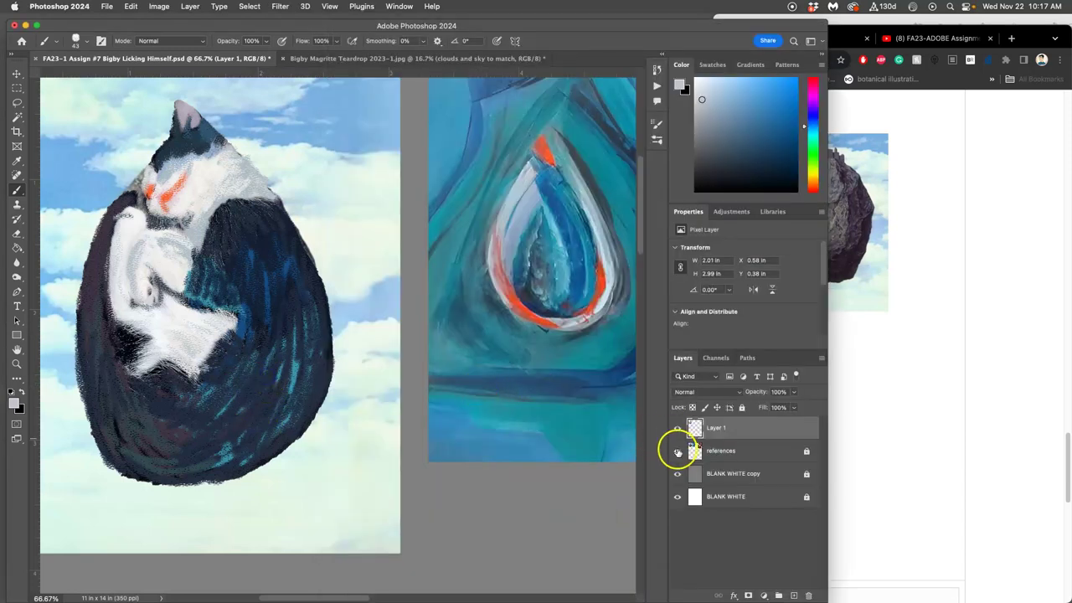
pyautogui.click(678, 452)
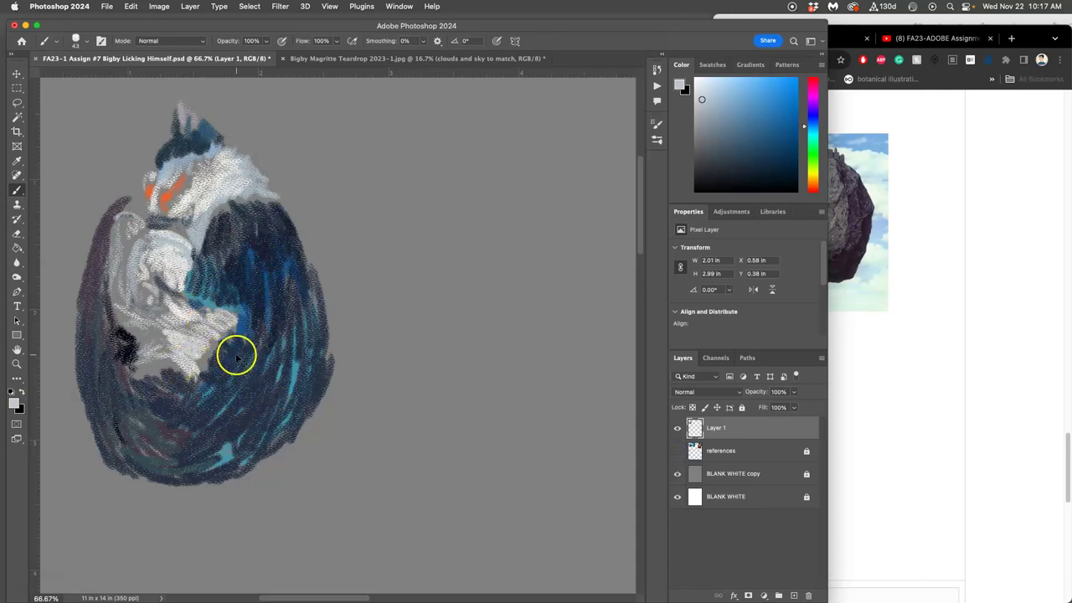
pyautogui.press('super+minus')
pyautogui.press('super+minus')
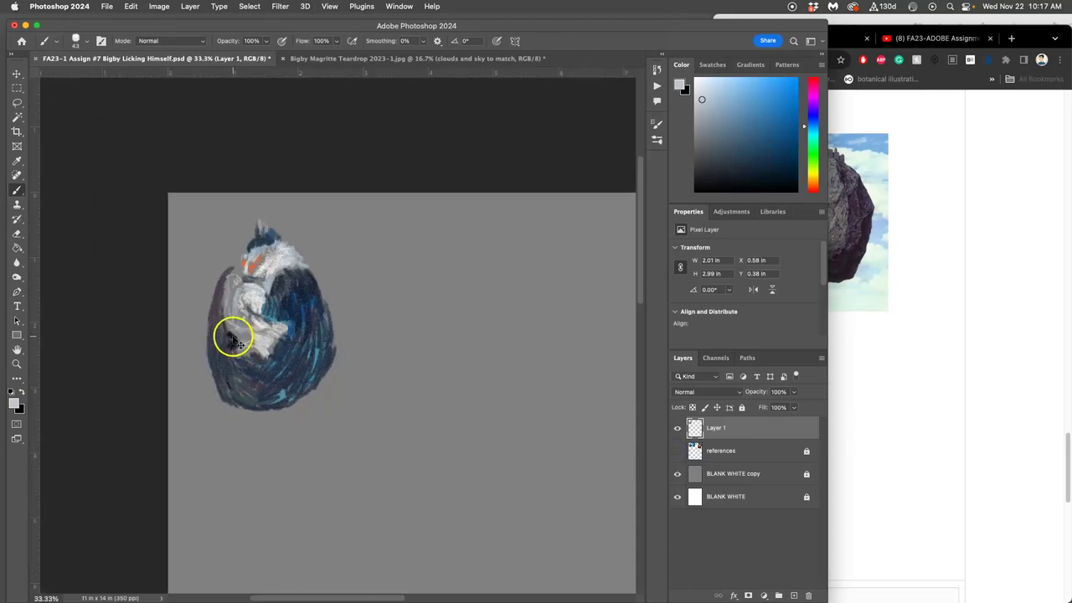
pyautogui.press('super+plus')
pyautogui.press('super+plus')
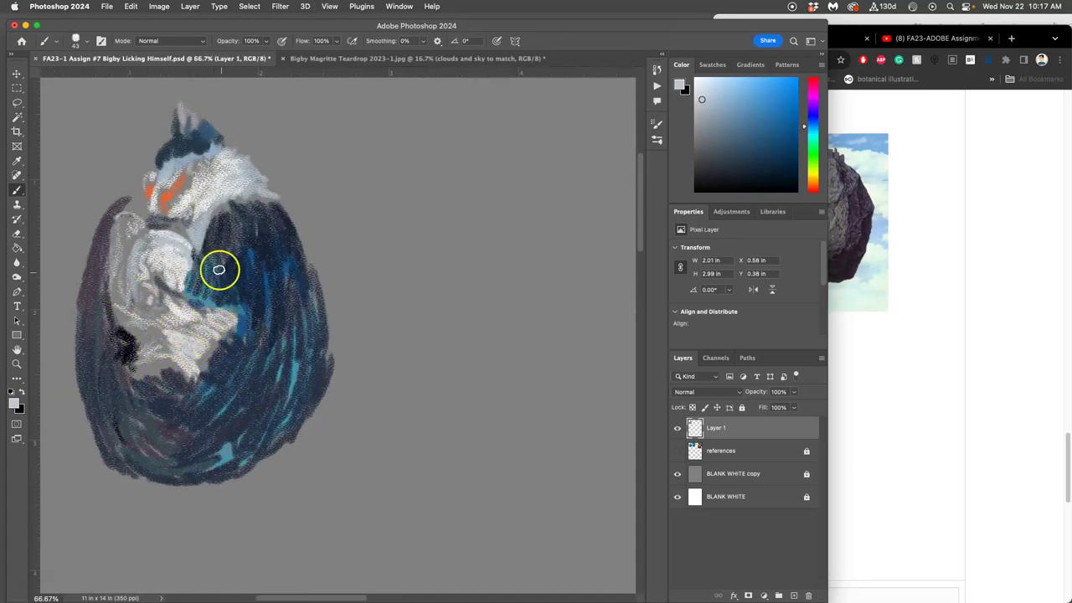
pyautogui.moveTo(217, 268); pyautogui.dragTo(231, 295)
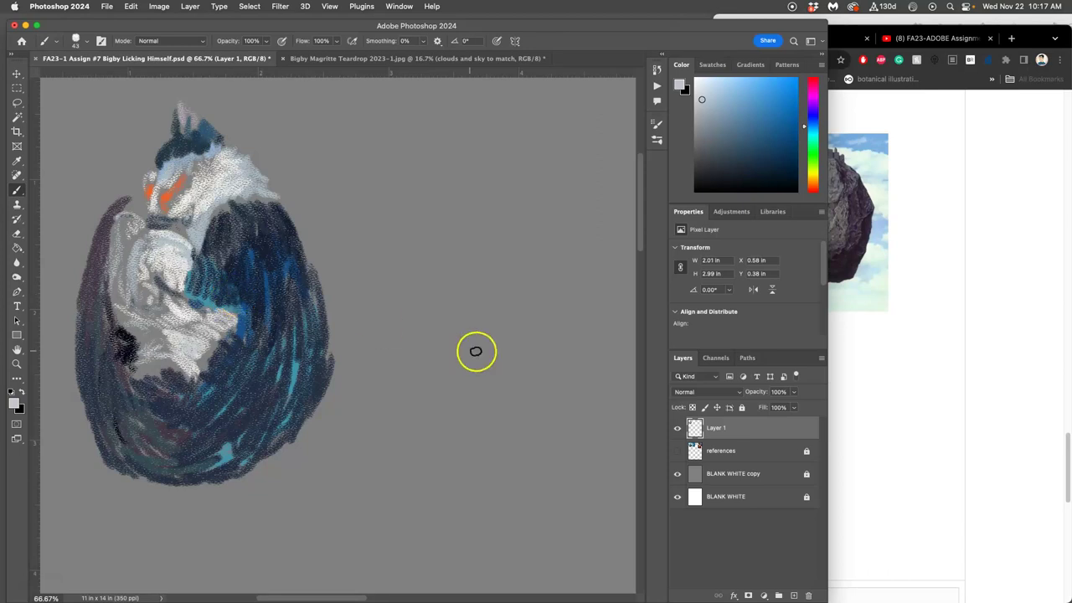
pyautogui.click(678, 453)
# Rename Layer 1 as "Shape Painting Sketch" and give it the green layer colour
pyautogui.click(718, 431)
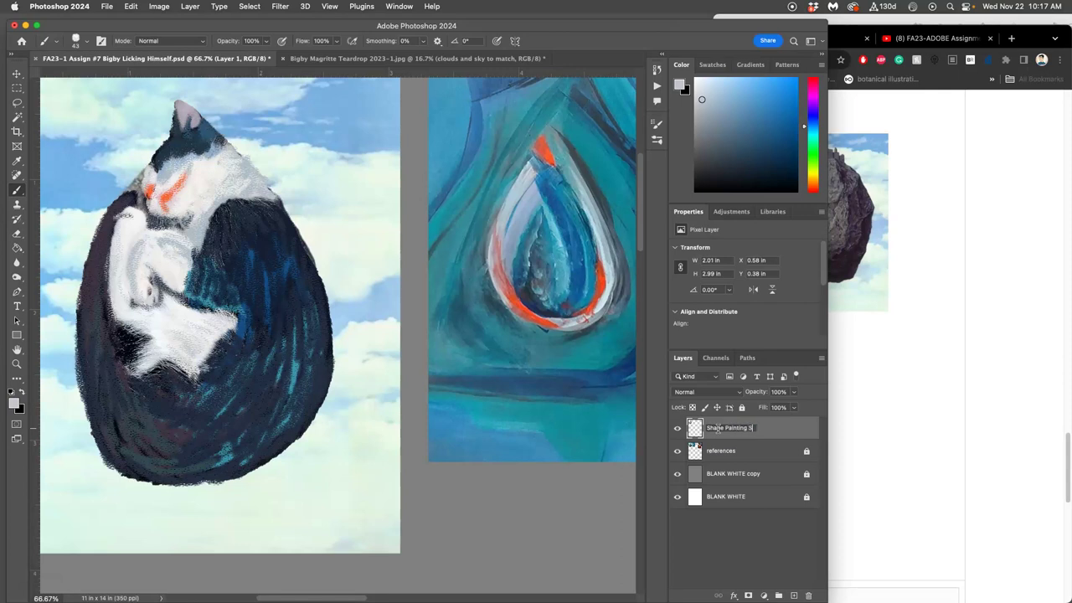
pyautogui.write('Shape Painting Sketch')
pyautogui.click(754, 436)
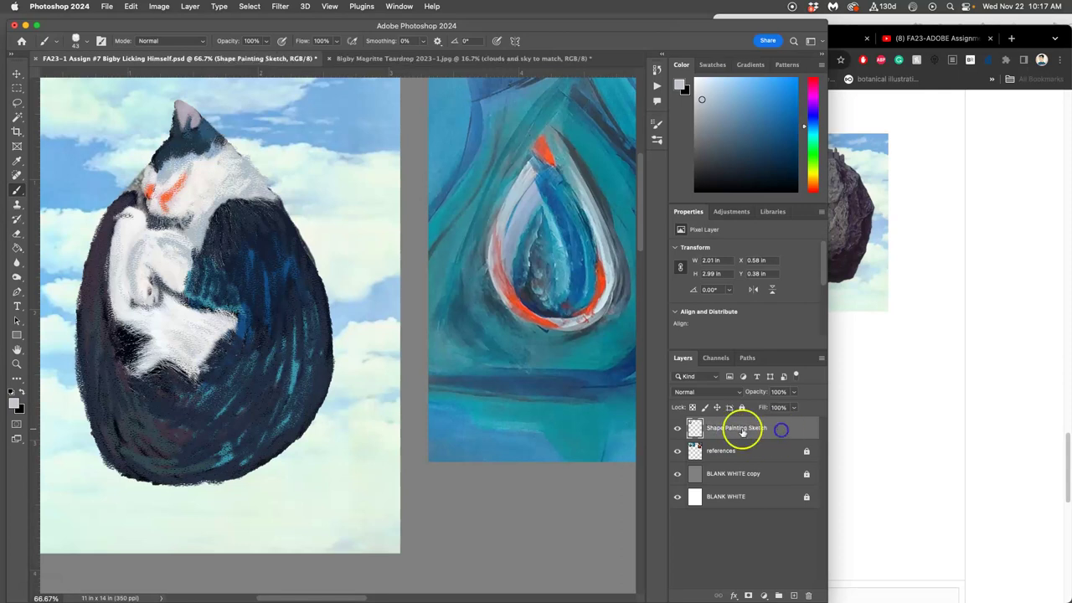
pyautogui.rightClick(679, 425)
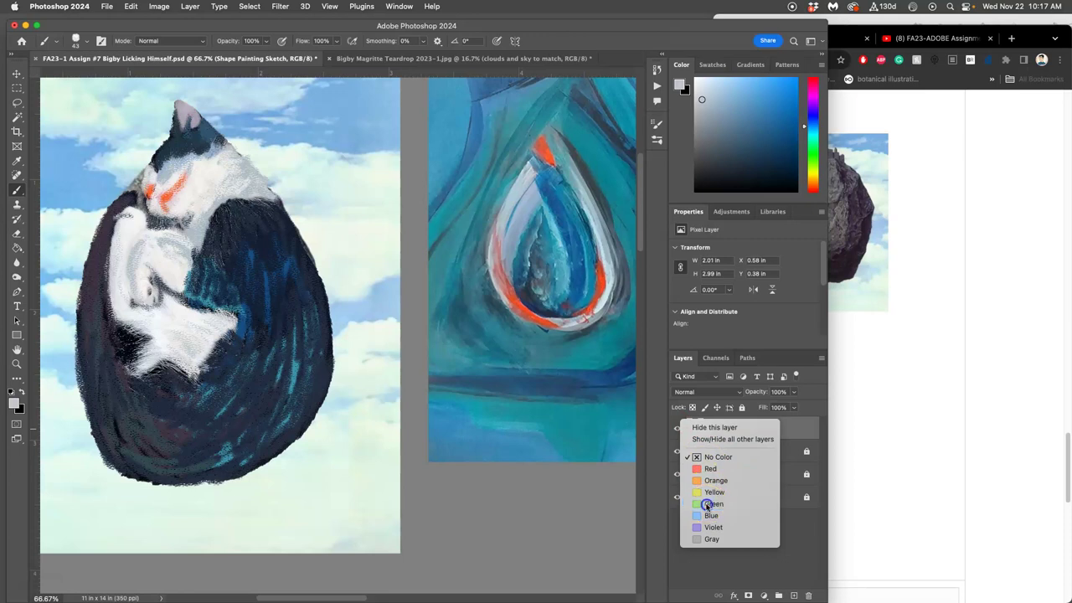
pyautogui.click(712, 504)
# Switch to Chrome and open the course page's "An Exhaustive Explanation of Digital Painting" slides in a new tab
pyautogui.click(866, 383)
pyautogui.scroll(15, 862, 378)
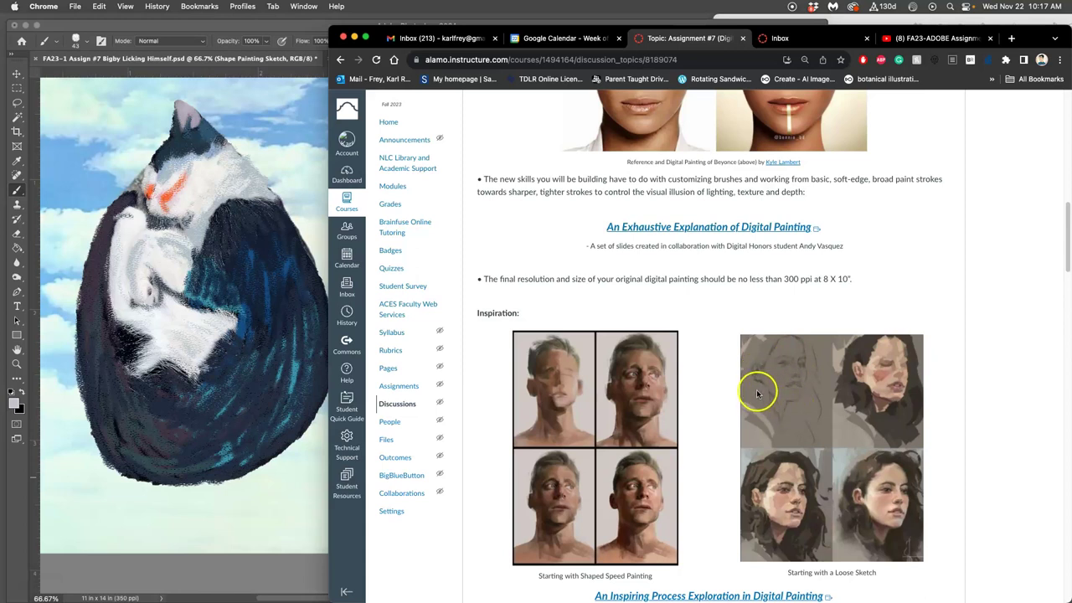
pyautogui.rightClick(669, 229)
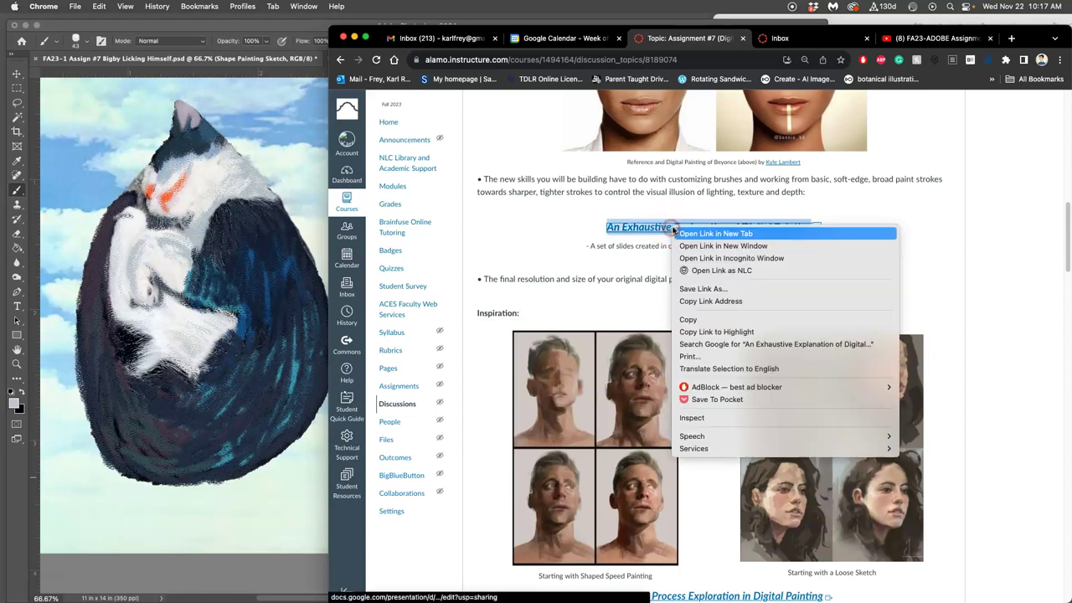
pyautogui.click(695, 230)
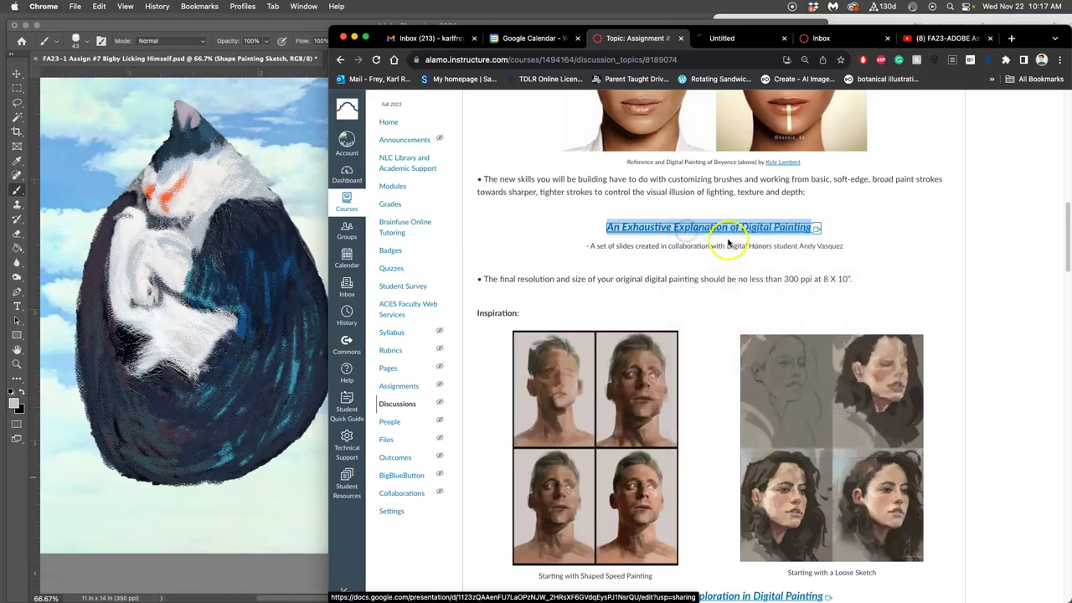
pyautogui.click(719, 38)
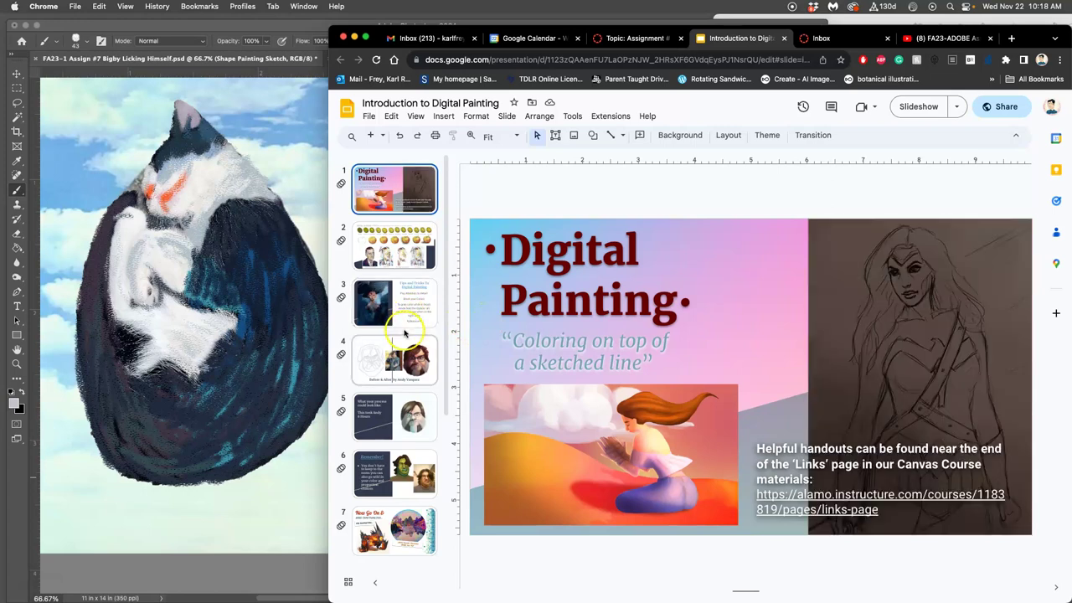
# Review the sketched-line before-and-after slide, the process slide and the digital painting steps slide
pyautogui.click(400, 323)
pyautogui.click(387, 345)
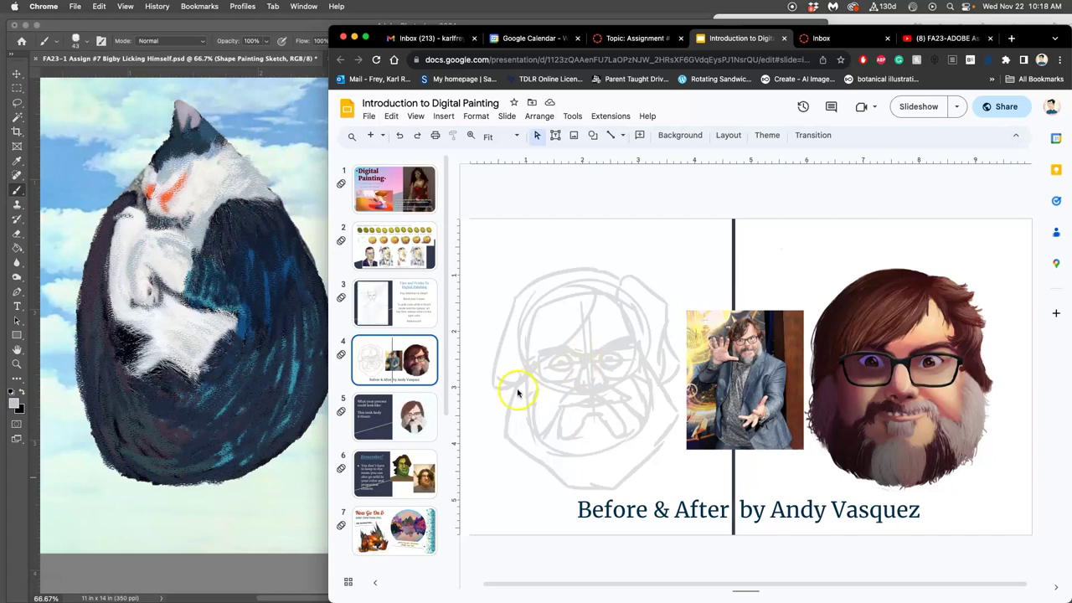
pyautogui.press('Down')
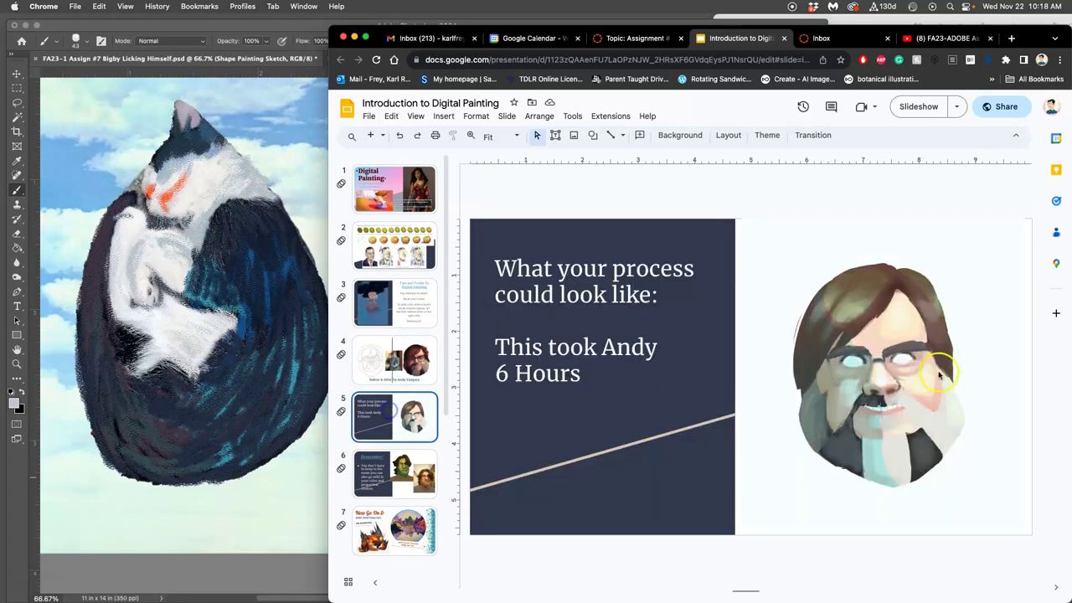
pyautogui.press('Up')
pyautogui.press('Up')
pyautogui.press('Up')
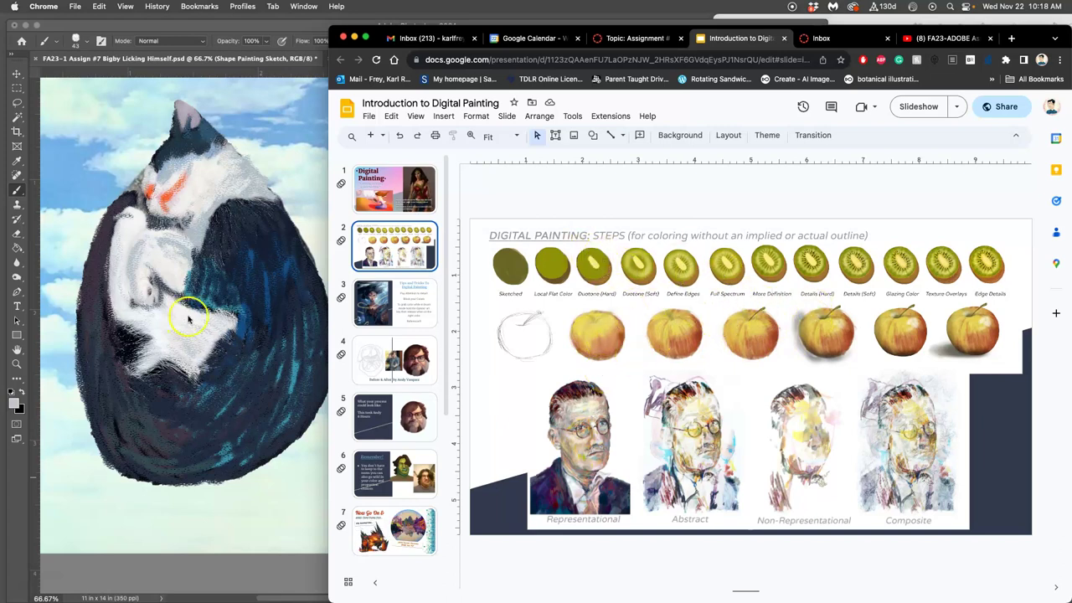
# Switch to Photoshop, hide the Shape Painting Sketch layer and add a layer named "Sketched Line" above references
pyautogui.click(221, 292)
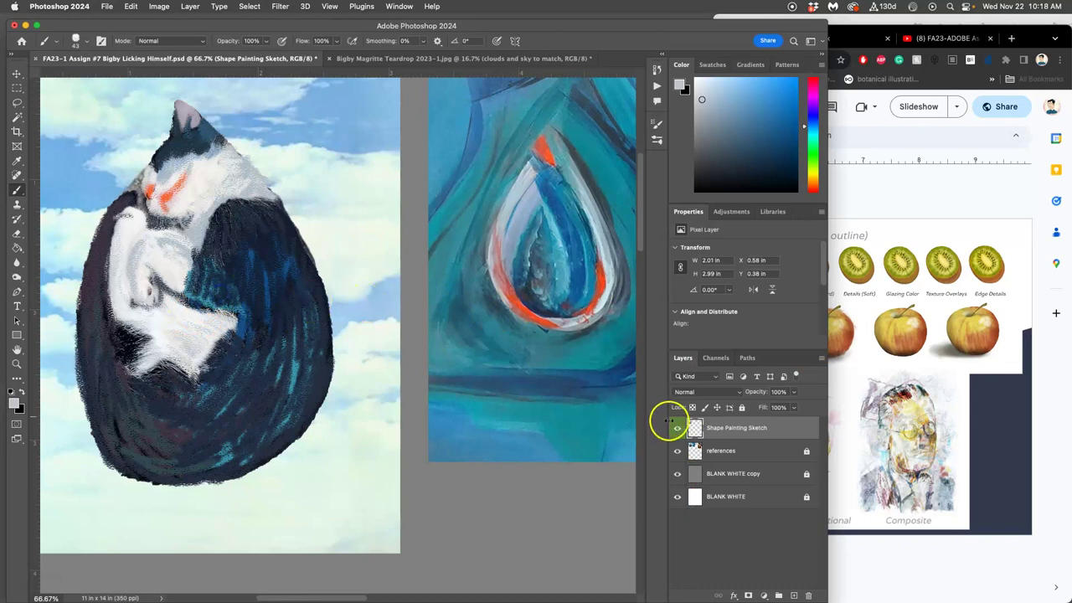
pyautogui.click(678, 429)
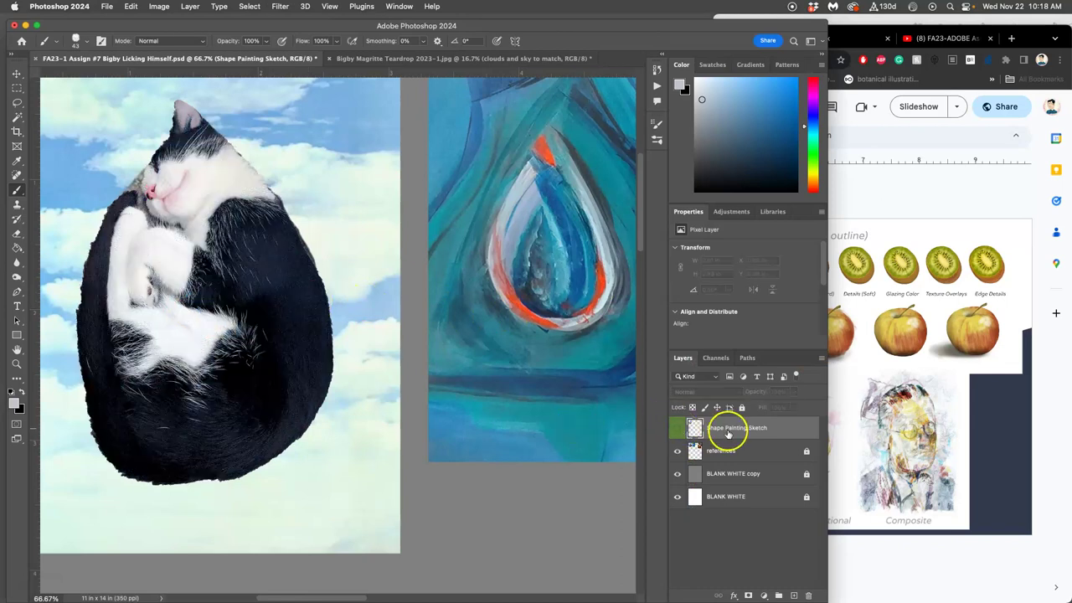
pyautogui.click(727, 450)
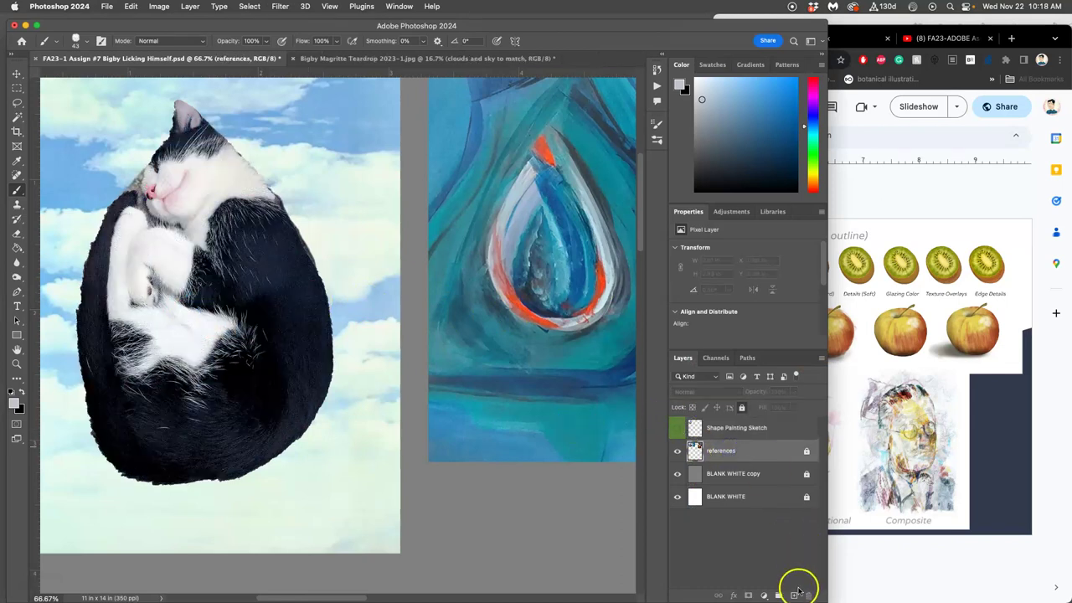
pyautogui.click(795, 596)
pyautogui.click(717, 454)
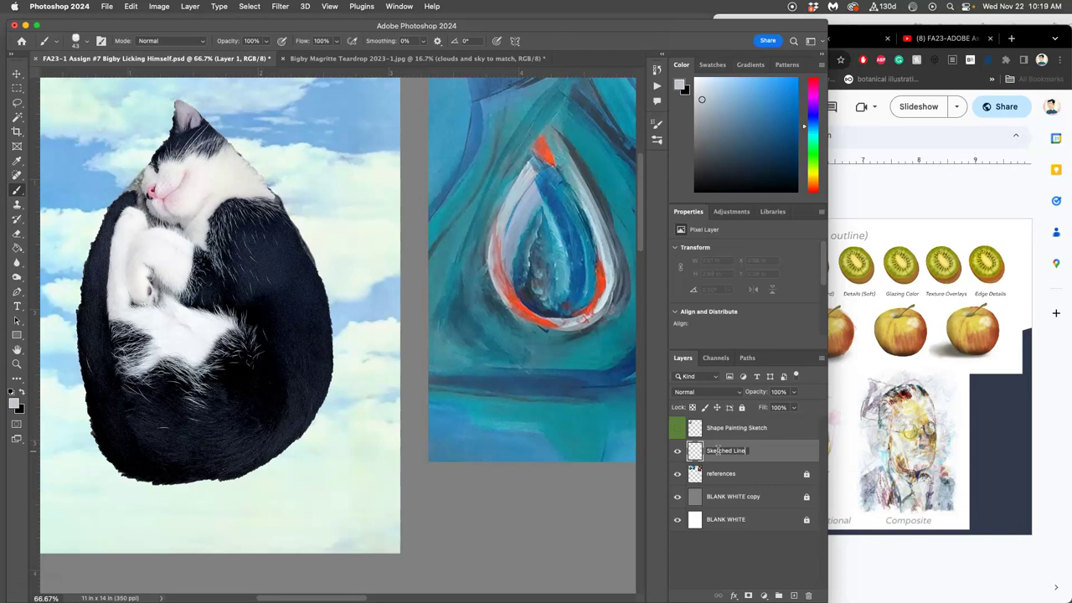
pyautogui.write('Sketched Line')
pyautogui.click(764, 452)
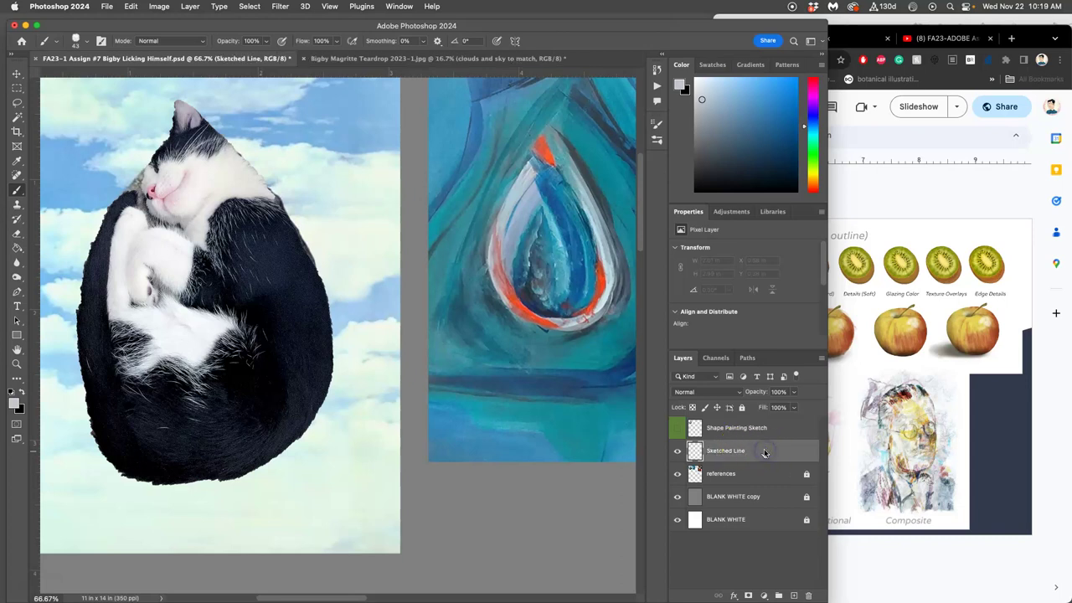
# Sample the orange-red from the teardrop painting and choose the KYLE Ultimate Pencil Hard brush at about 46 px
pyautogui.click(295, 29)
pyautogui.keyDown('alt'); pyautogui.click(522, 304); pyautogui.keyUp('alt')
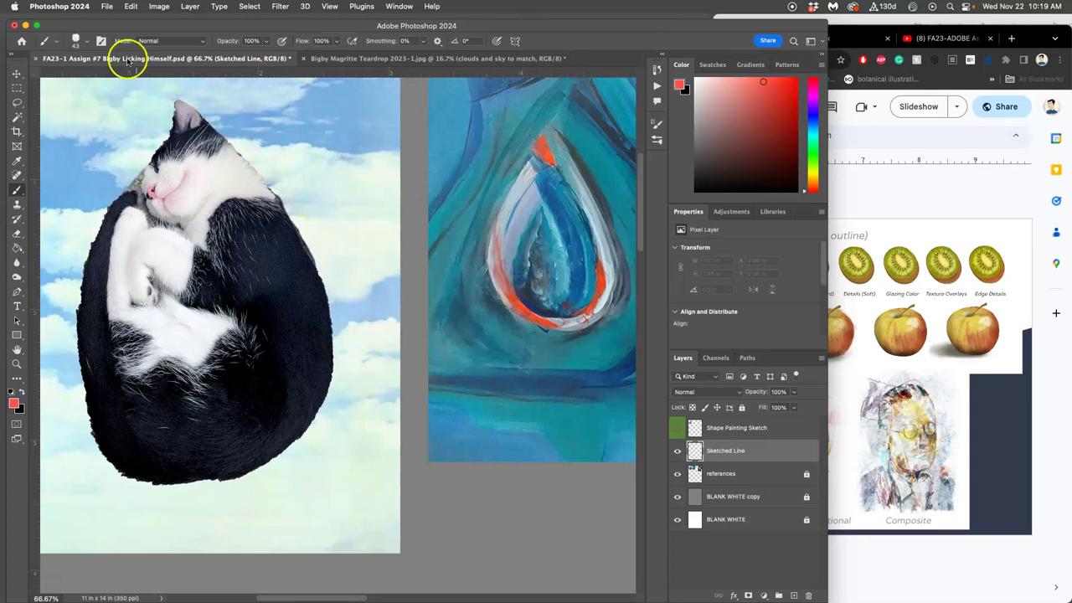
pyautogui.click(85, 40)
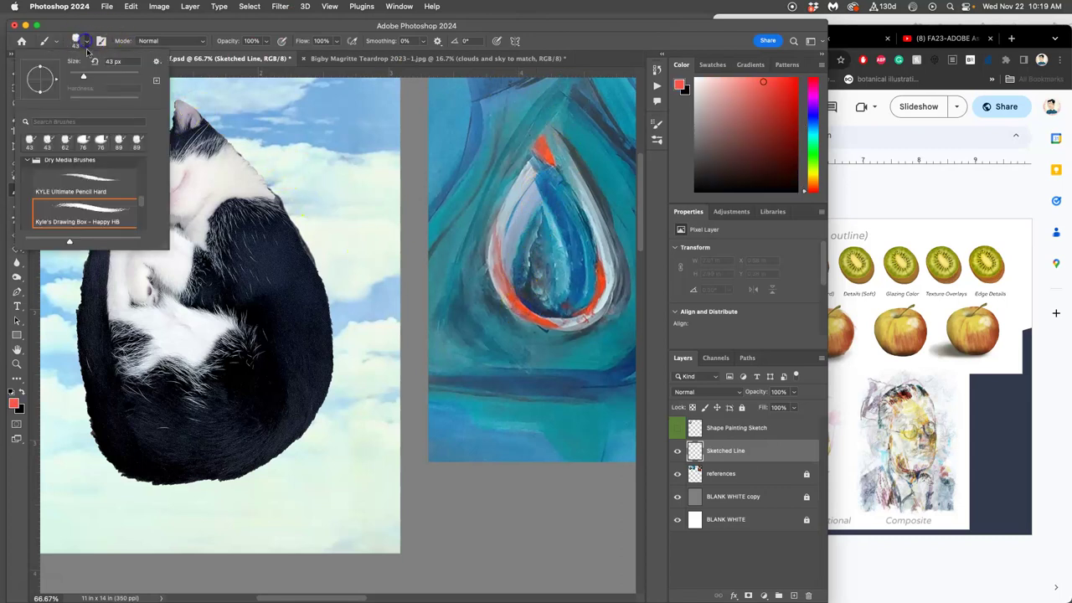
pyautogui.click(87, 180)
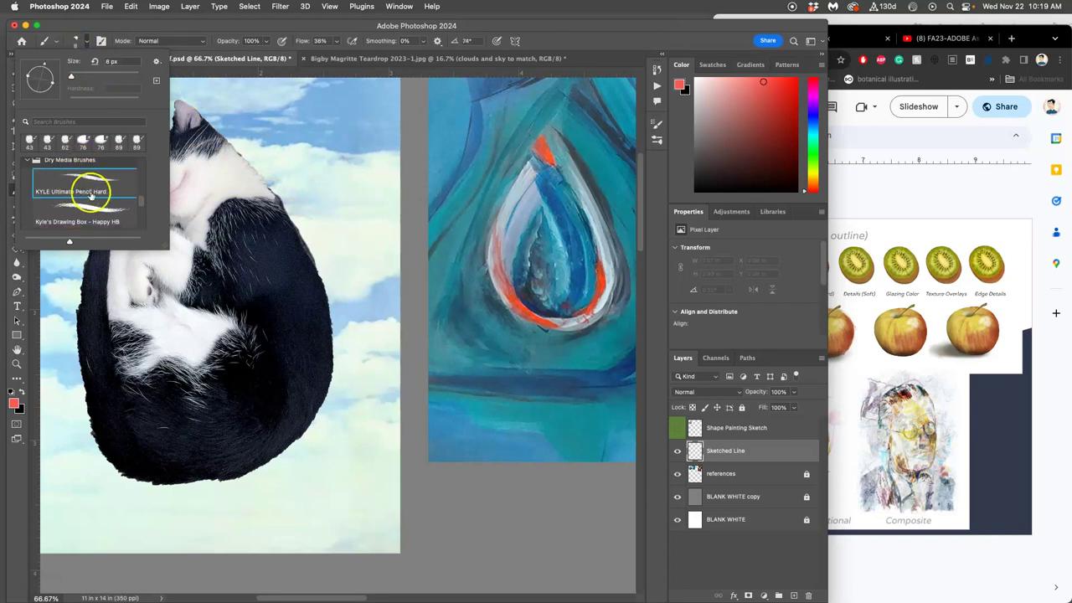
pyautogui.click(84, 75)
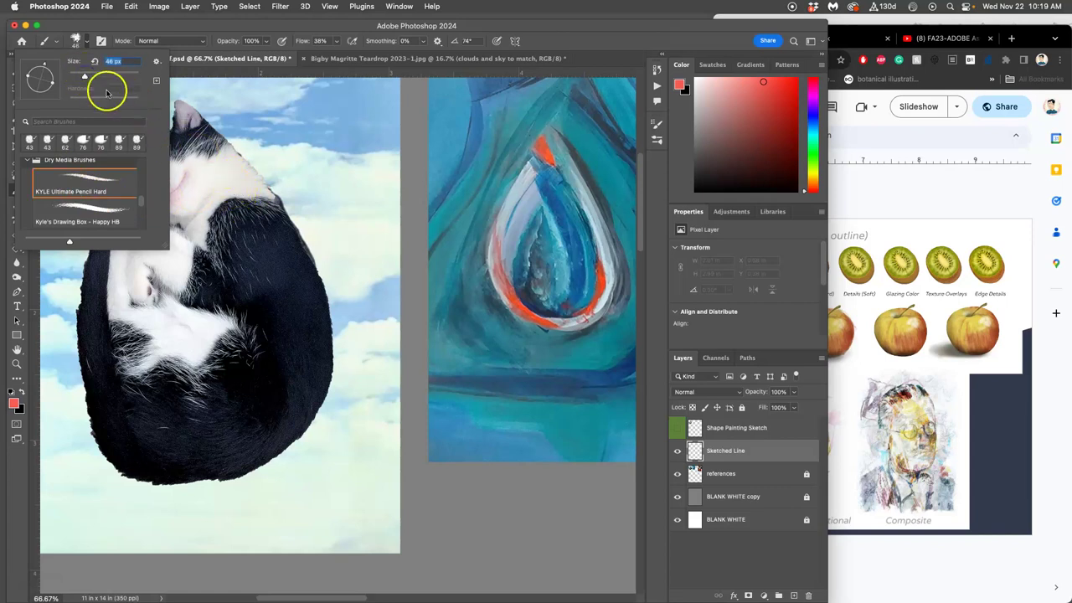
# Try a test stroke across the cat's neck with the brush flow at 87%, and undo it
pyautogui.click(338, 41)
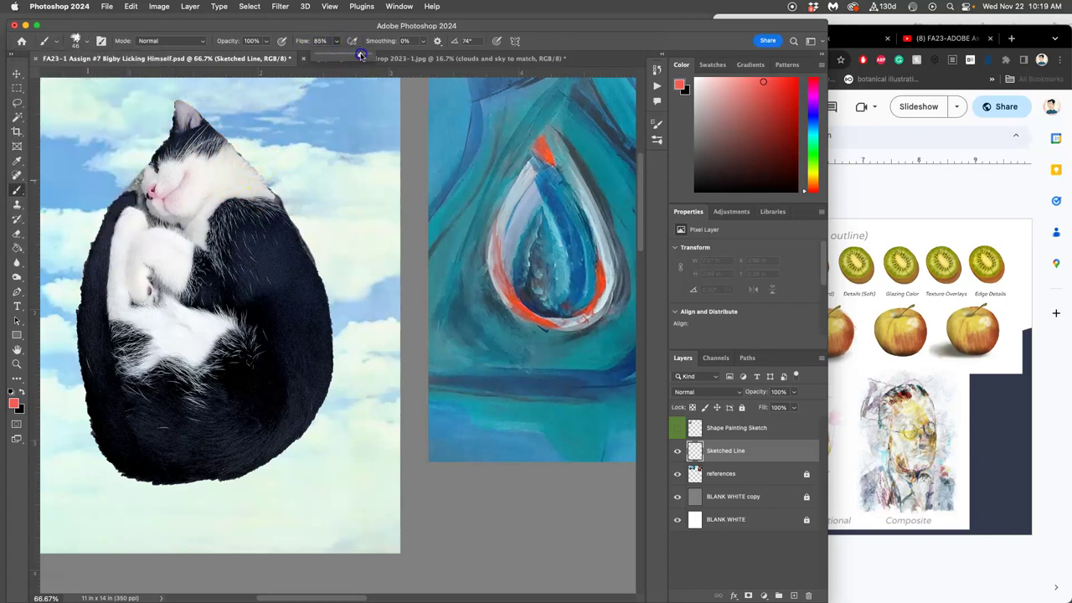
pyautogui.click(246, 144)
pyautogui.moveTo(226, 159)
pyautogui.mouseDown()
pyautogui.moveTo(242, 187)
pyautogui.moveTo(232, 172)
pyautogui.moveTo(222, 223)
pyautogui.moveTo(211, 224)
pyautogui.moveTo(250, 204)
pyautogui.mouseUp()
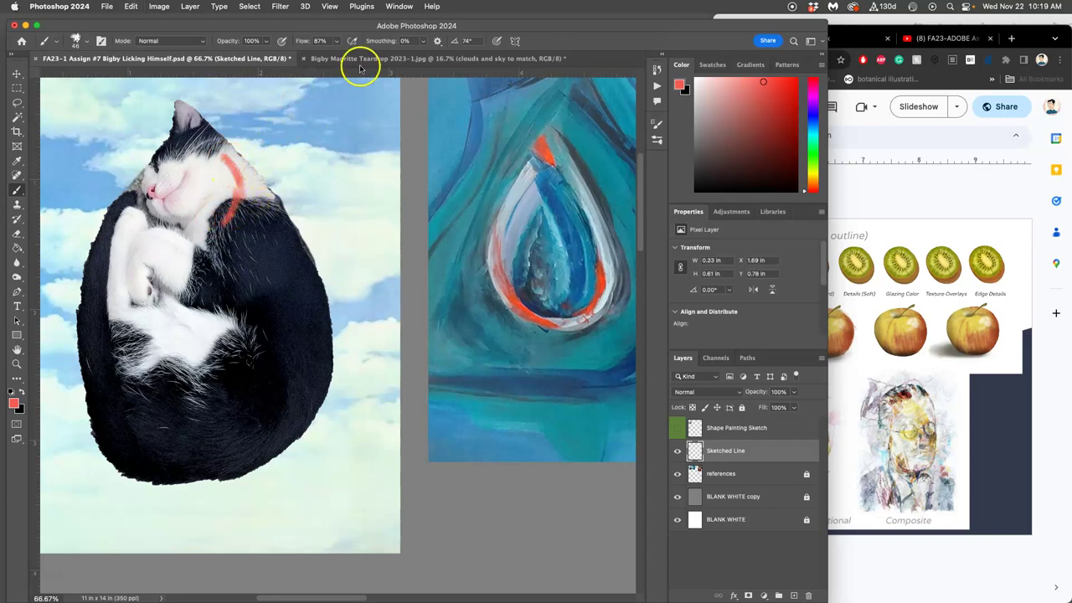
pyautogui.press('super+z')
# Lower the brush flow to about 38% and sketch the outlines of the cat's face, ear and eye
pyautogui.click(336, 41)
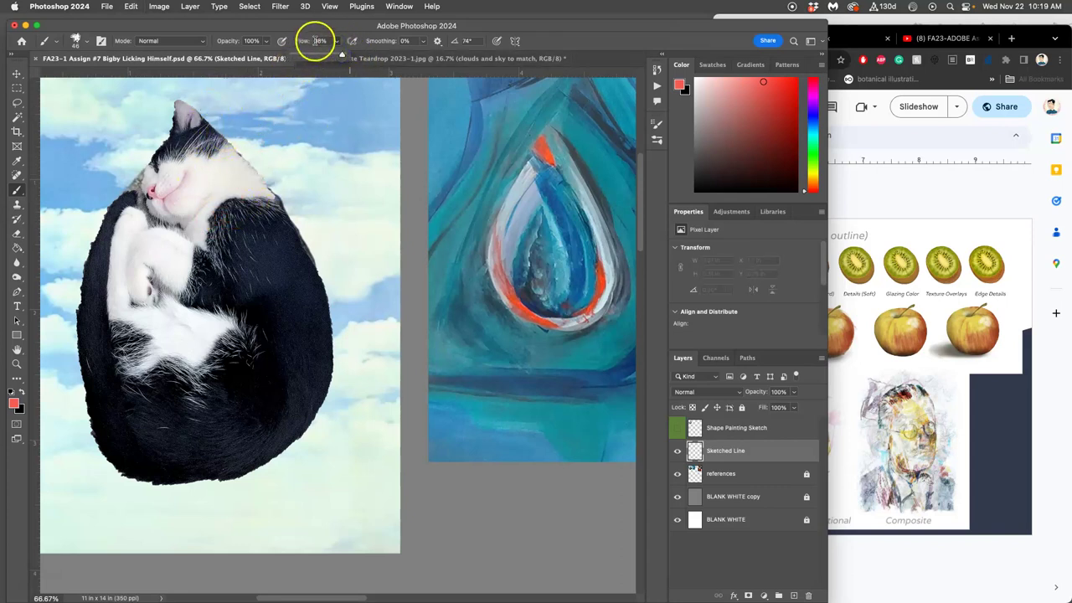
pyautogui.click(343, 54)
pyautogui.click(204, 127)
pyautogui.moveTo(194, 204); pyautogui.dragTo(218, 126)
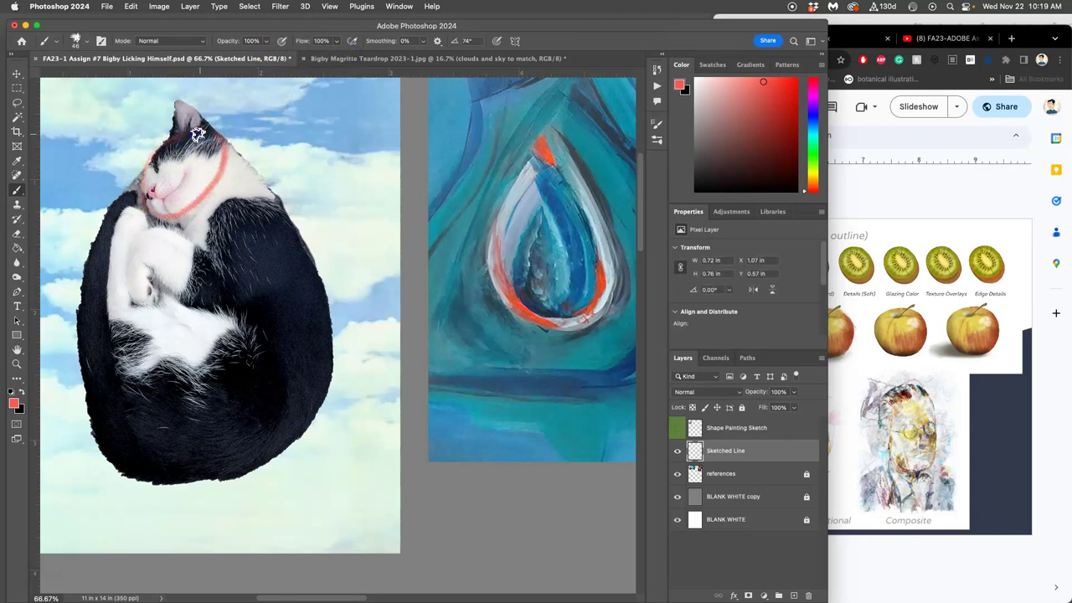
pyautogui.moveTo(172, 134); pyautogui.dragTo(171, 108)
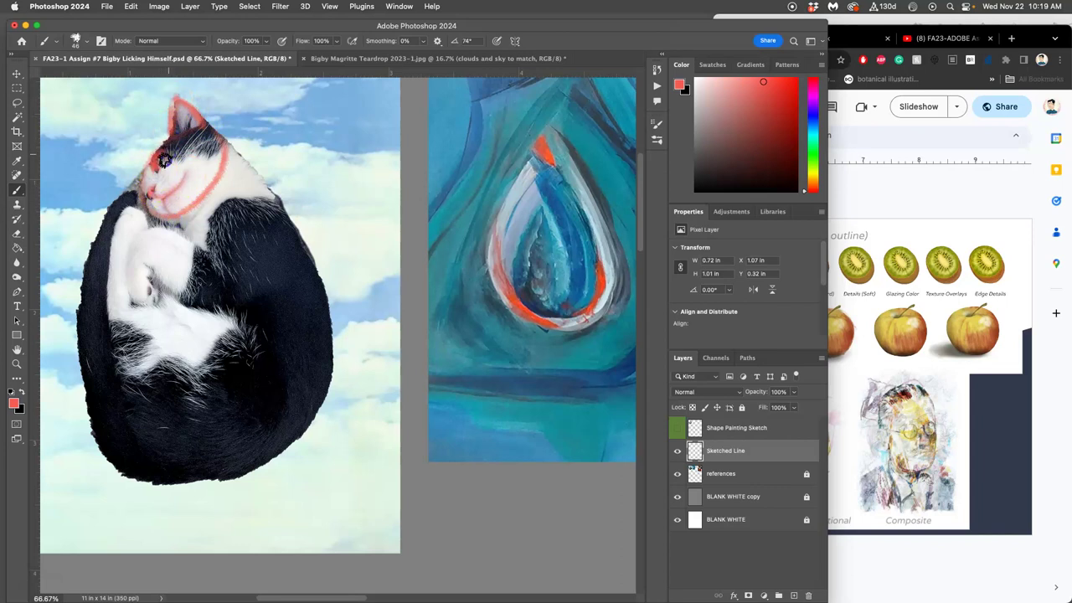
# Trace the cat's back from the head down to the base, and outline its shoulder, front legs and paws
pyautogui.moveTo(218, 135)
pyautogui.mouseDown()
pyautogui.moveTo(289, 222)
pyautogui.moveTo(325, 330)
pyautogui.moveTo(310, 401)
pyautogui.moveTo(249, 471)
pyautogui.moveTo(209, 484)
pyautogui.mouseUp()
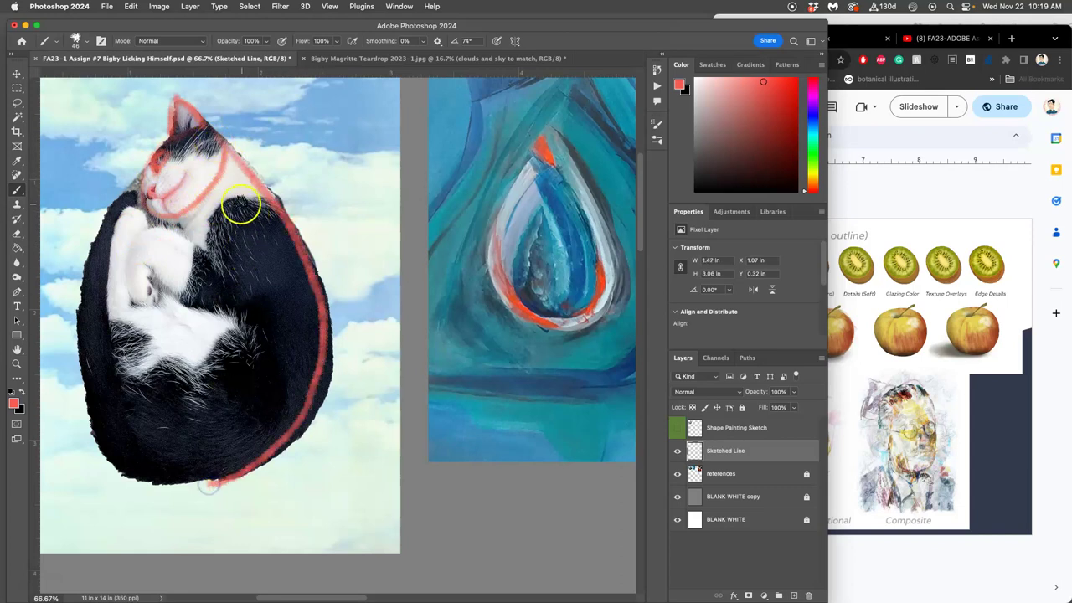
pyautogui.moveTo(204, 245)
pyautogui.mouseDown()
pyautogui.moveTo(251, 330)
pyautogui.moveTo(242, 202)
pyautogui.moveTo(218, 285)
pyautogui.moveTo(260, 217)
pyautogui.moveTo(205, 253)
pyautogui.moveTo(215, 282)
pyautogui.mouseUp()
pyautogui.moveTo(156, 239)
pyautogui.mouseDown()
pyautogui.moveTo(235, 294)
pyautogui.moveTo(202, 306)
pyautogui.moveTo(241, 311)
pyautogui.moveTo(162, 246)
pyautogui.mouseUp()
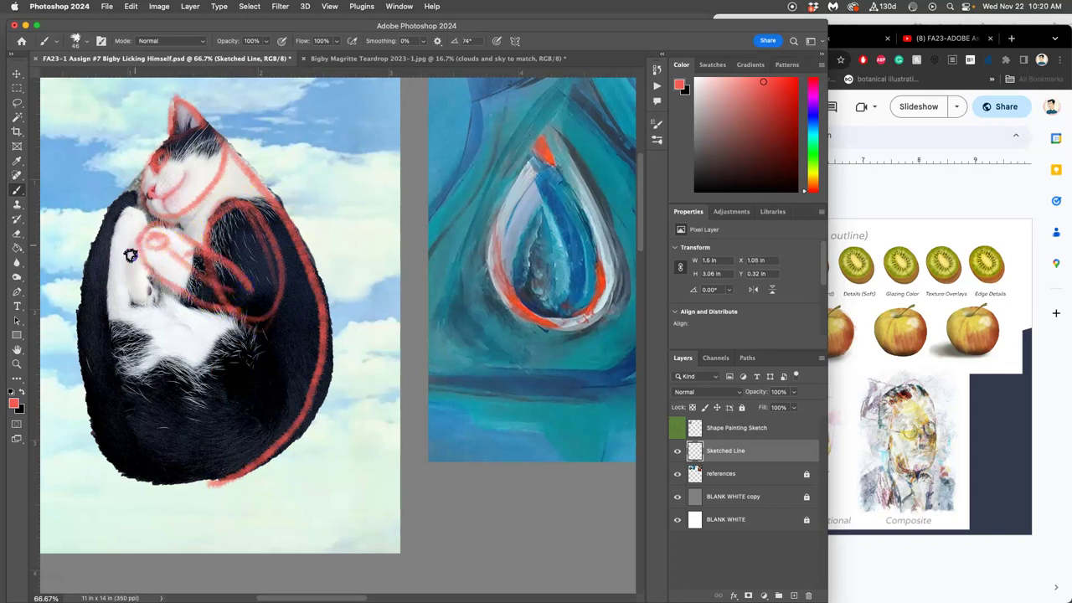
pyautogui.moveTo(132, 303); pyautogui.dragTo(239, 228)
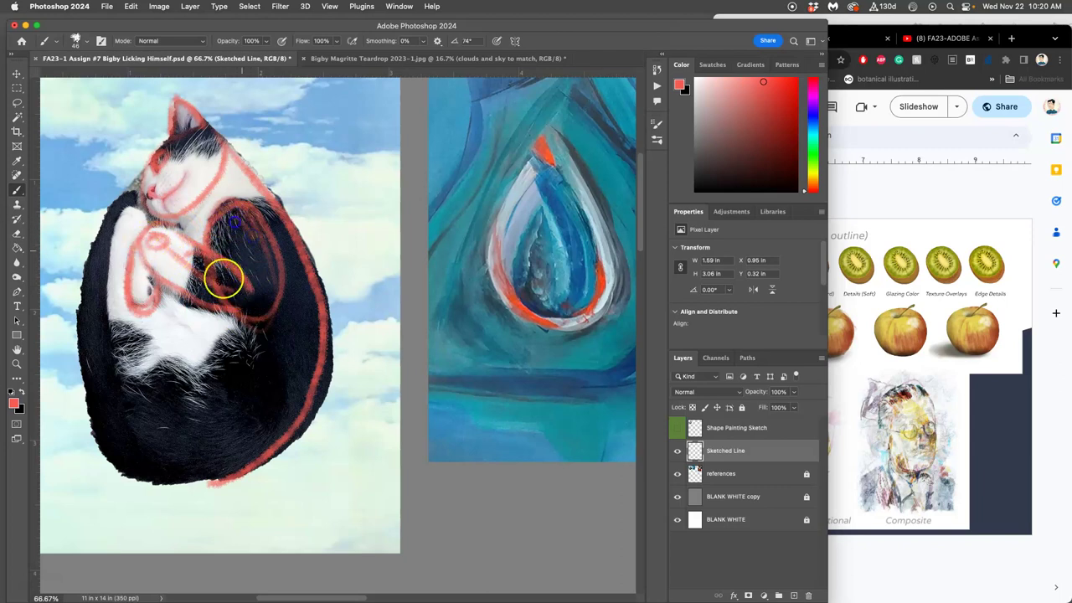
# Sketch the contours of the cat's belly and hind legs, and trace the body's remaining outer edge down to the base
pyautogui.moveTo(219, 282)
pyautogui.mouseDown()
pyautogui.moveTo(271, 228)
pyautogui.moveTo(254, 210)
pyautogui.moveTo(220, 208)
pyautogui.mouseUp()
pyautogui.moveTo(191, 323)
pyautogui.mouseDown()
pyautogui.moveTo(282, 373)
pyautogui.moveTo(287, 228)
pyautogui.mouseUp()
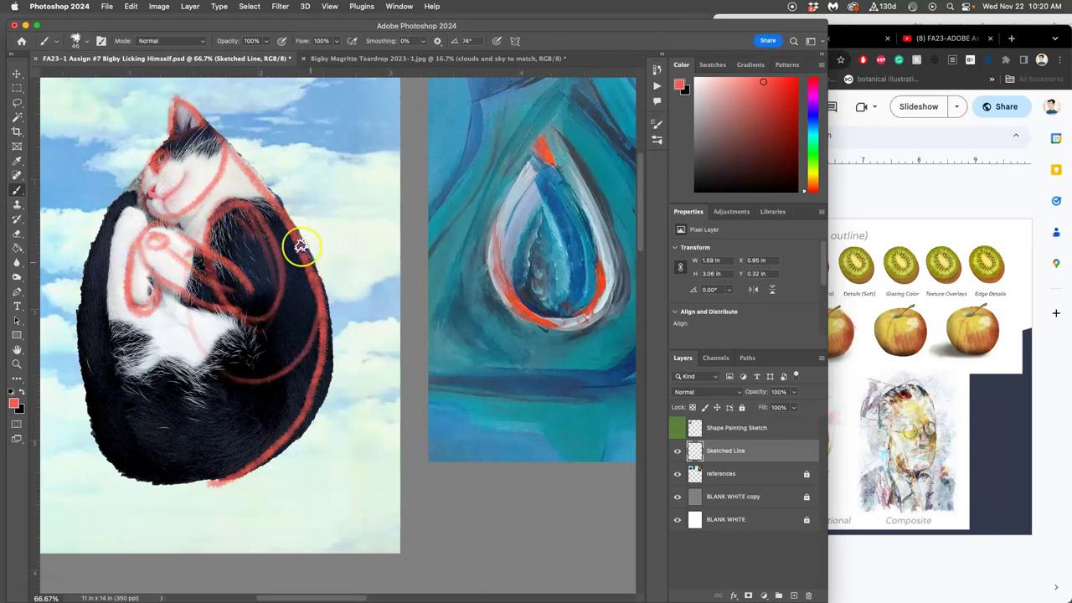
pyautogui.moveTo(226, 348)
pyautogui.mouseDown()
pyautogui.moveTo(215, 490)
pyautogui.moveTo(251, 370)
pyautogui.moveTo(171, 391)
pyautogui.moveTo(222, 441)
pyautogui.moveTo(198, 387)
pyautogui.moveTo(191, 432)
pyautogui.moveTo(204, 387)
pyautogui.moveTo(259, 365)
pyautogui.moveTo(248, 442)
pyautogui.moveTo(263, 438)
pyautogui.moveTo(251, 331)
pyautogui.moveTo(278, 389)
pyautogui.moveTo(193, 295)
pyautogui.moveTo(231, 321)
pyautogui.mouseUp()
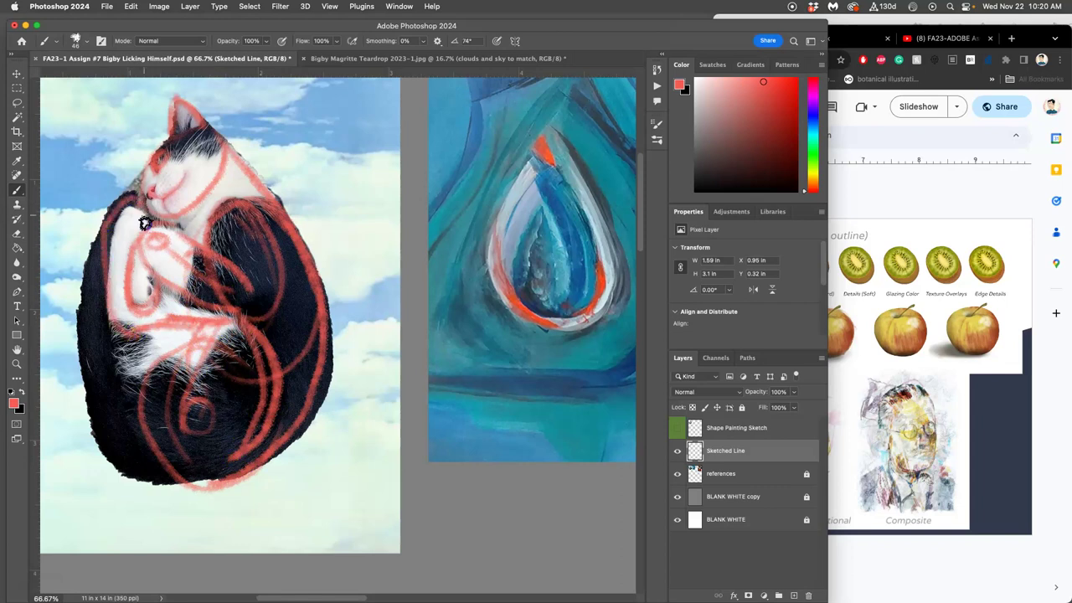
pyautogui.moveTo(118, 192)
pyautogui.mouseDown()
pyautogui.moveTo(92, 235)
pyautogui.moveTo(77, 295)
pyautogui.moveTo(90, 432)
pyautogui.moveTo(116, 468)
pyautogui.moveTo(148, 483)
pyautogui.moveTo(231, 482)
pyautogui.mouseUp()
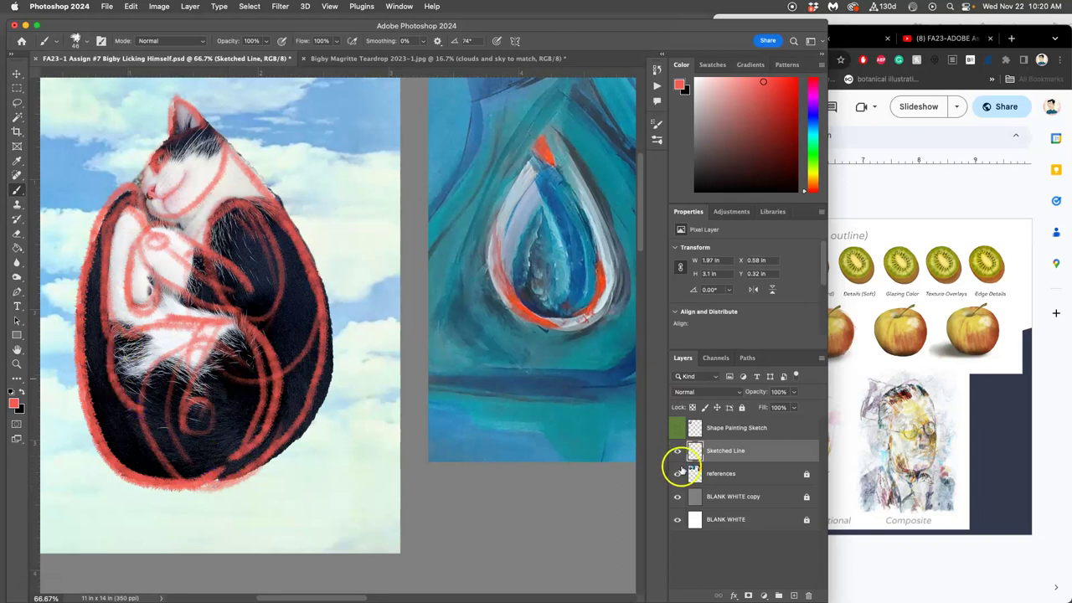
# Hide the references layer to examine the sketched cat lines on plain grey, and show the layer again
pyautogui.click(678, 474)
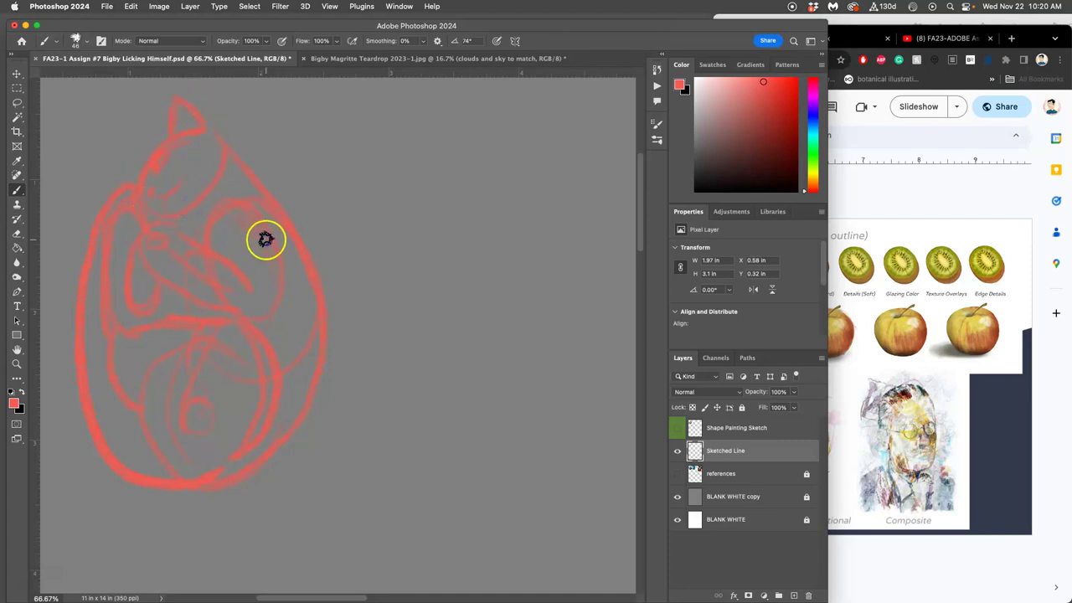
pyautogui.click(376, 243)
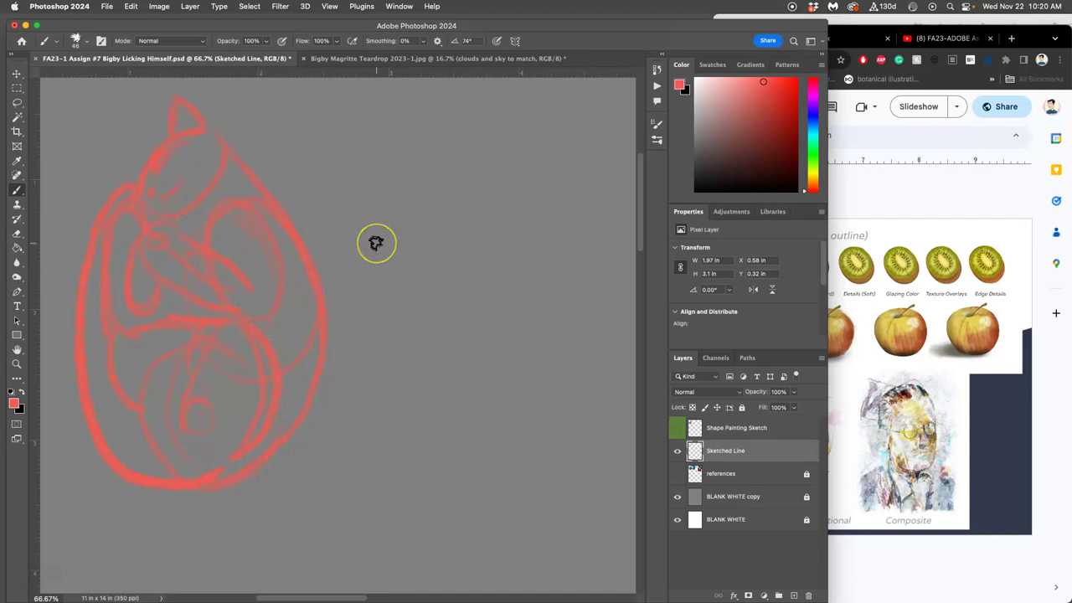
pyautogui.press('super+minus')
pyautogui.press('super+minus')
pyautogui.press('super+minus')
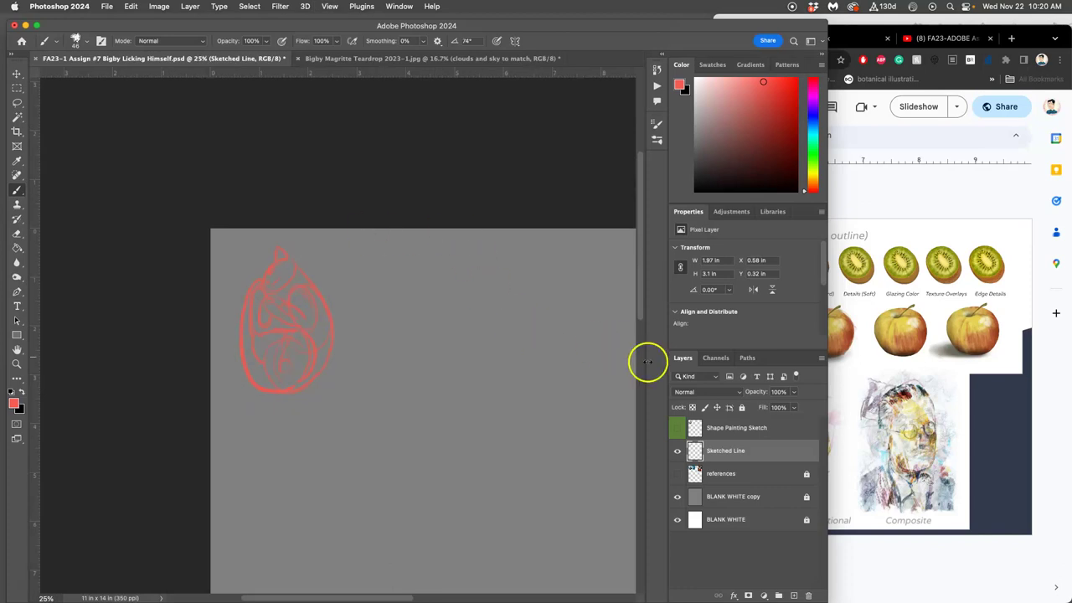
pyautogui.click(677, 474)
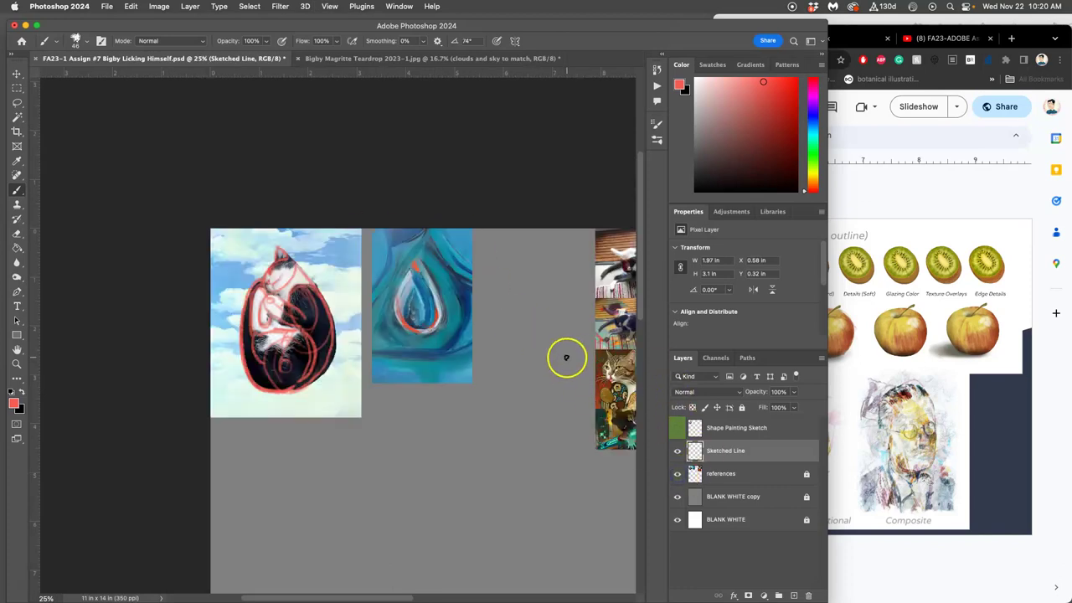
# Move the Sketched Line drawing off the reference photo to the empty lower middle of the canvas
pyautogui.press('super+minus')
pyautogui.press('super+minus')
pyautogui.moveTo(438, 372); pyautogui.dragTo(354, 263)
pyautogui.click(16, 74)
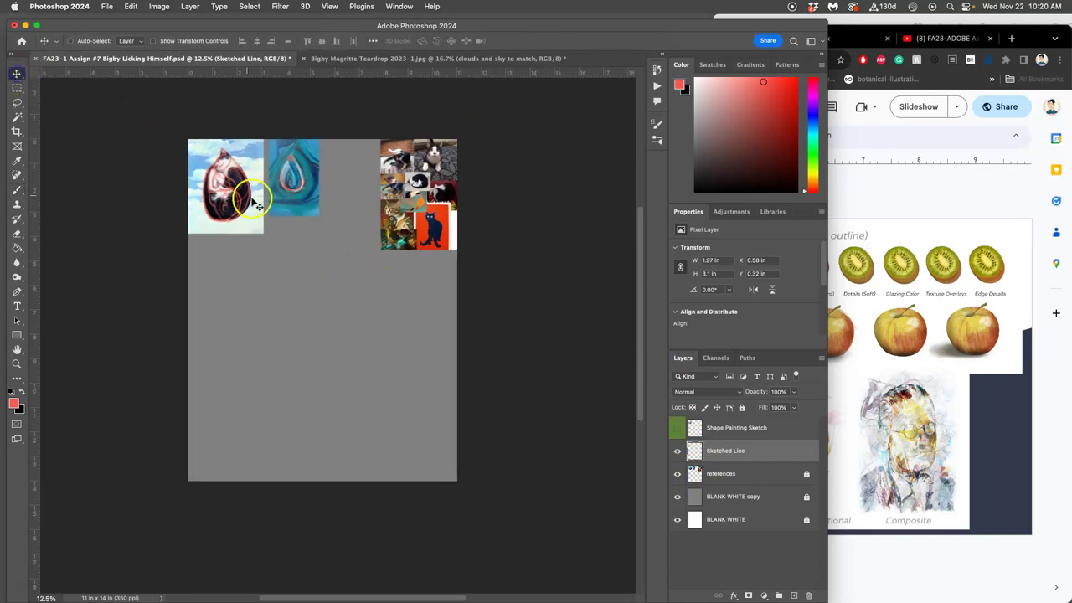
pyautogui.moveTo(247, 206)
pyautogui.mouseDown()
pyautogui.moveTo(266, 219)
pyautogui.moveTo(293, 279)
pyautogui.moveTo(318, 378)
pyautogui.moveTo(311, 421)
pyautogui.moveTo(331, 373)
pyautogui.mouseUp()
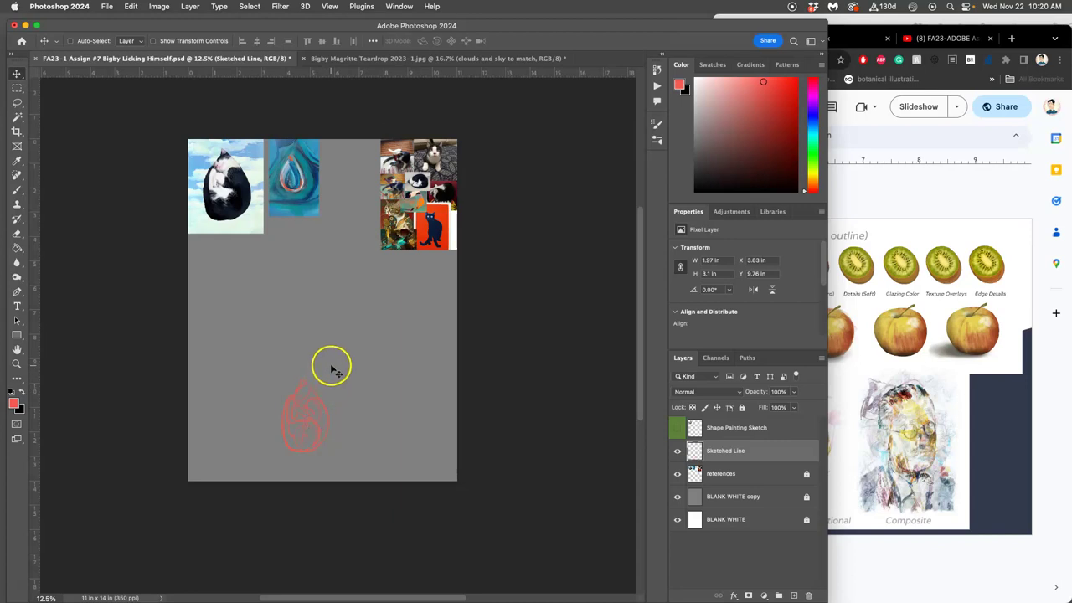
# Scale the cat sketch proportionally to about 315% and centre it on the canvas below the reference images
pyautogui.press('super+t')
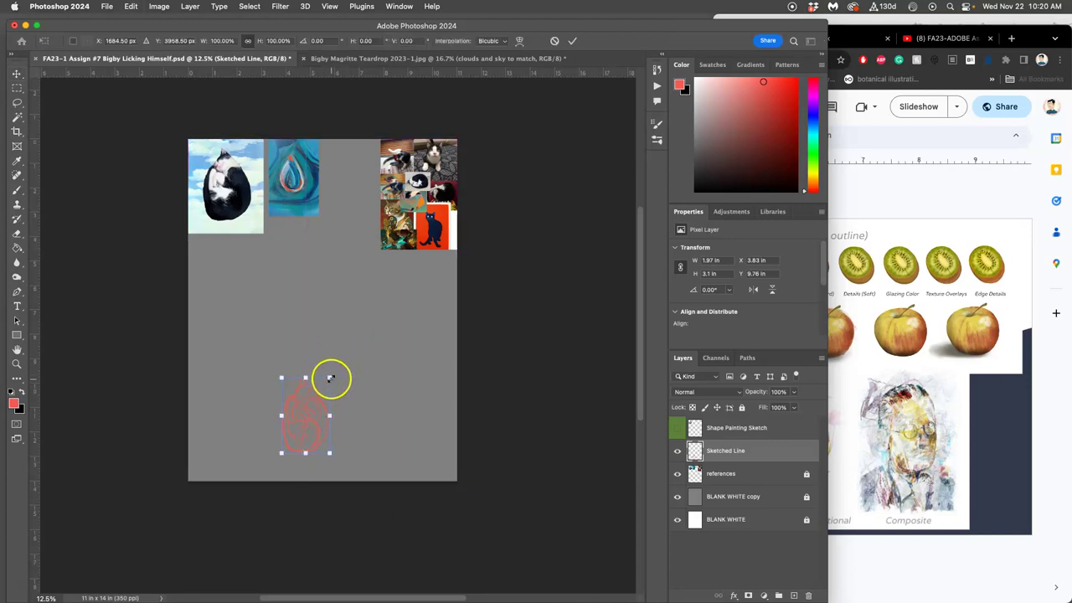
pyautogui.moveTo(328, 376); pyautogui.dragTo(486, 235)
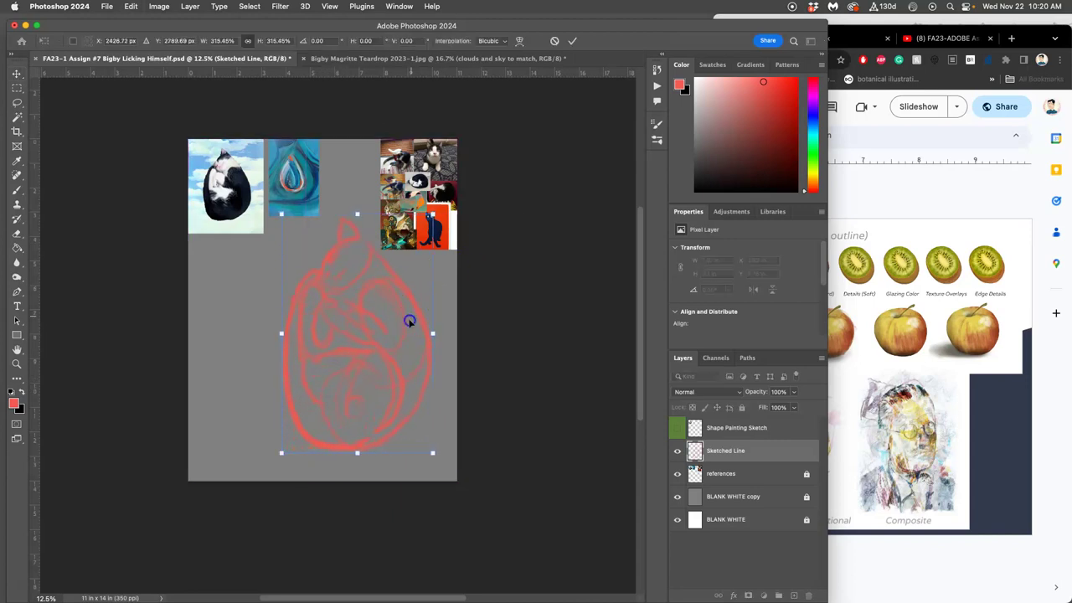
pyautogui.moveTo(410, 319); pyautogui.dragTo(380, 320)
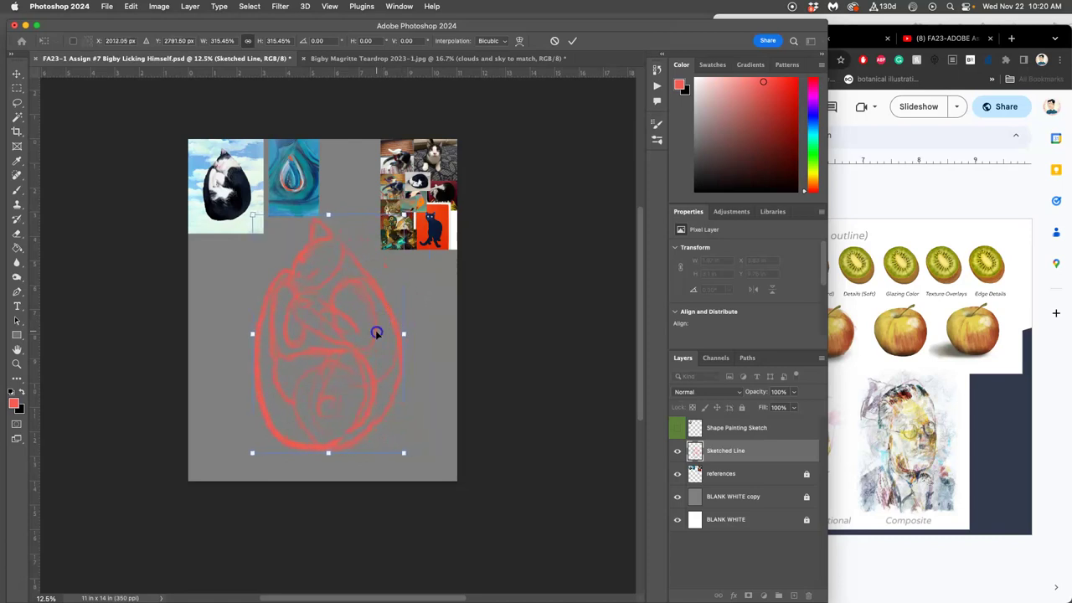
pyautogui.doubleClick(383, 361)
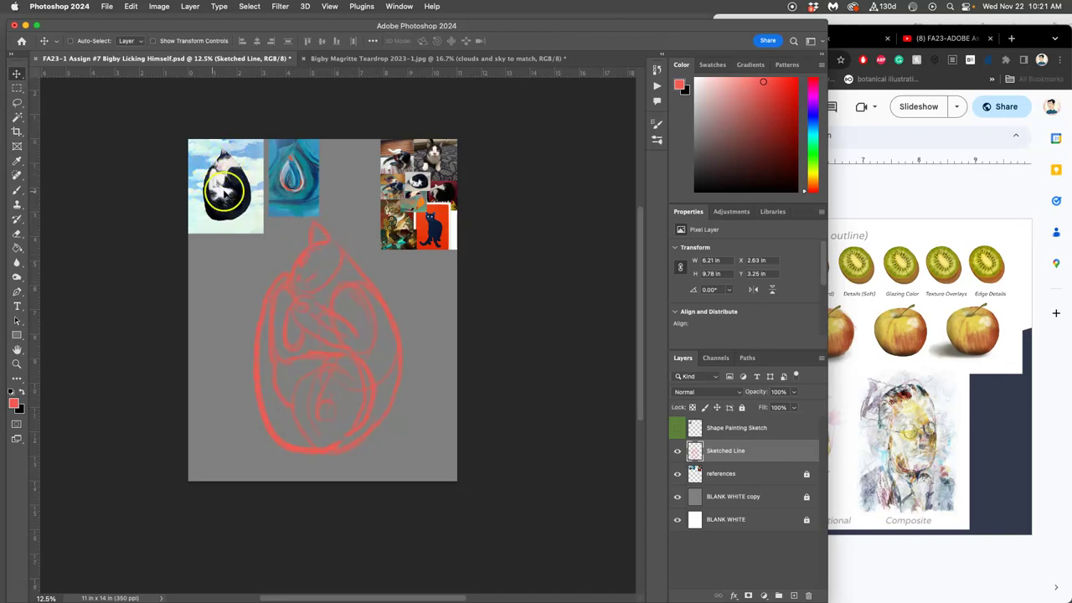
# Warp the enlarged sketch, reshaping the cat's curled hind legs, face, ear and front legs to resemble the reference photo
pyautogui.press('super+t')
pyautogui.rightClick(342, 316)
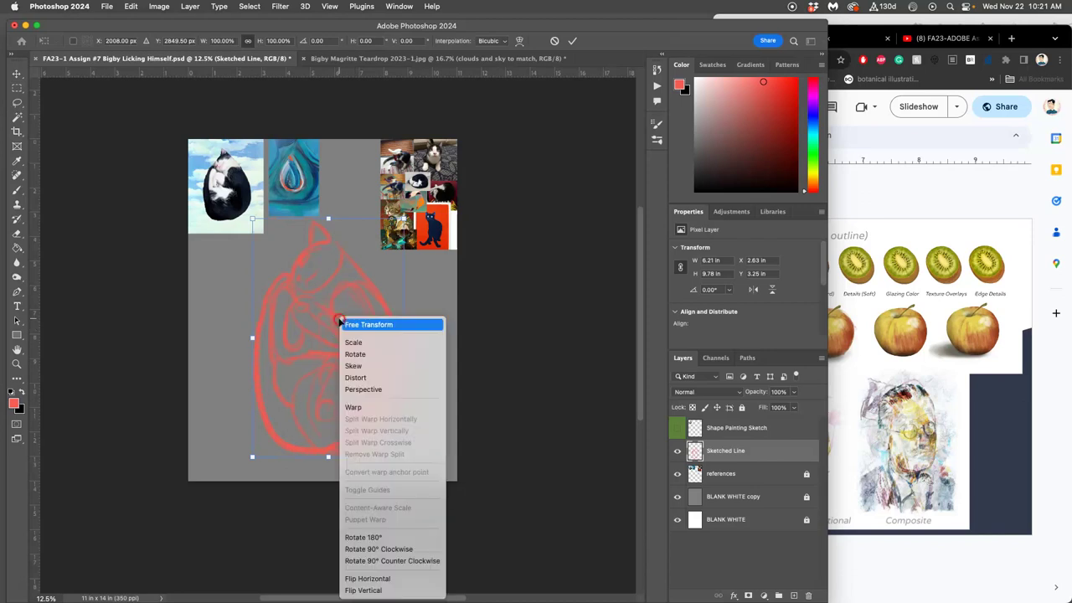
pyautogui.click(353, 407)
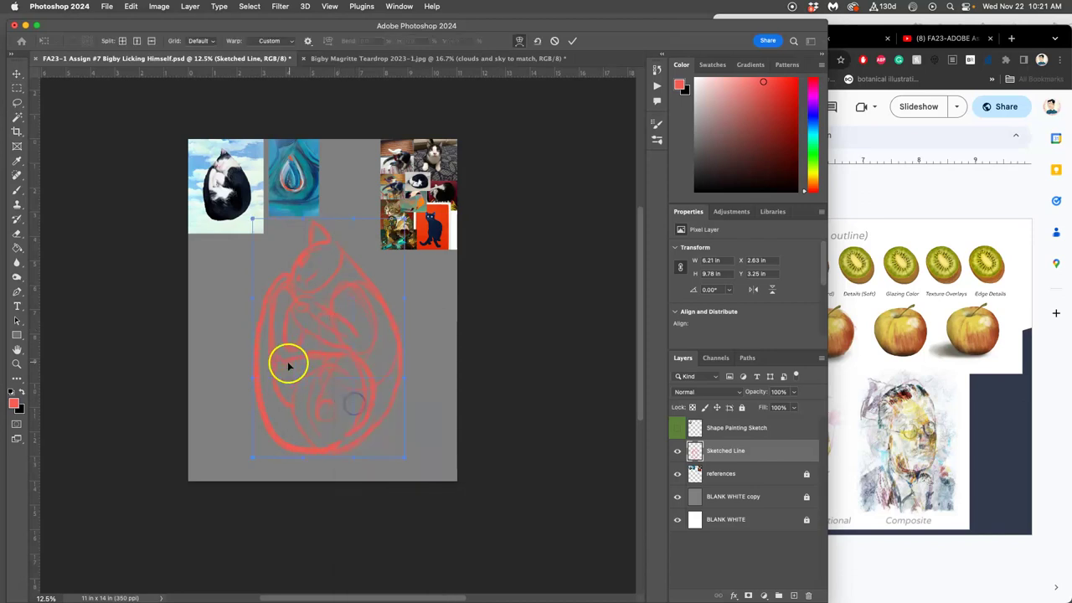
pyautogui.moveTo(303, 401); pyautogui.dragTo(343, 412)
pyautogui.click(315, 299)
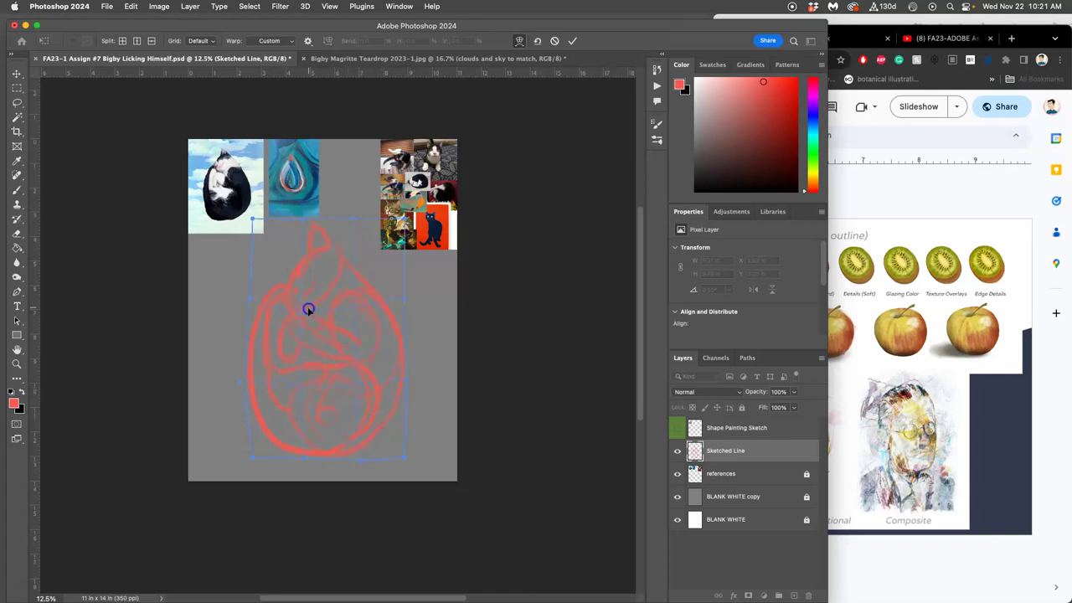
pyautogui.moveTo(307, 310)
pyautogui.mouseDown()
pyautogui.moveTo(295, 276)
pyautogui.moveTo(360, 278)
pyautogui.moveTo(351, 256)
pyautogui.mouseUp()
pyautogui.click(286, 274)
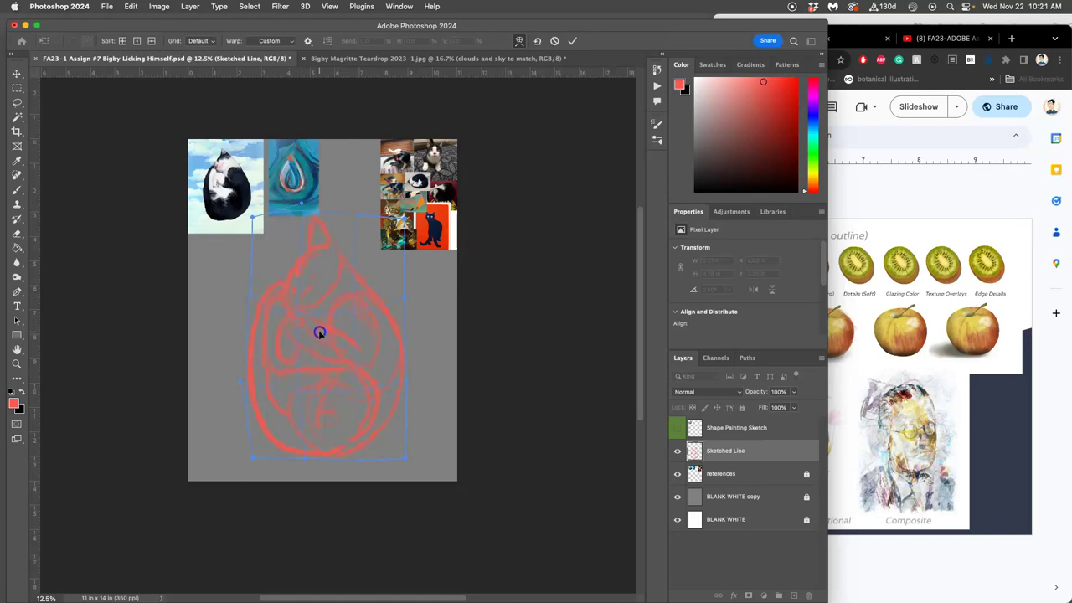
pyautogui.moveTo(319, 332); pyautogui.dragTo(273, 293)
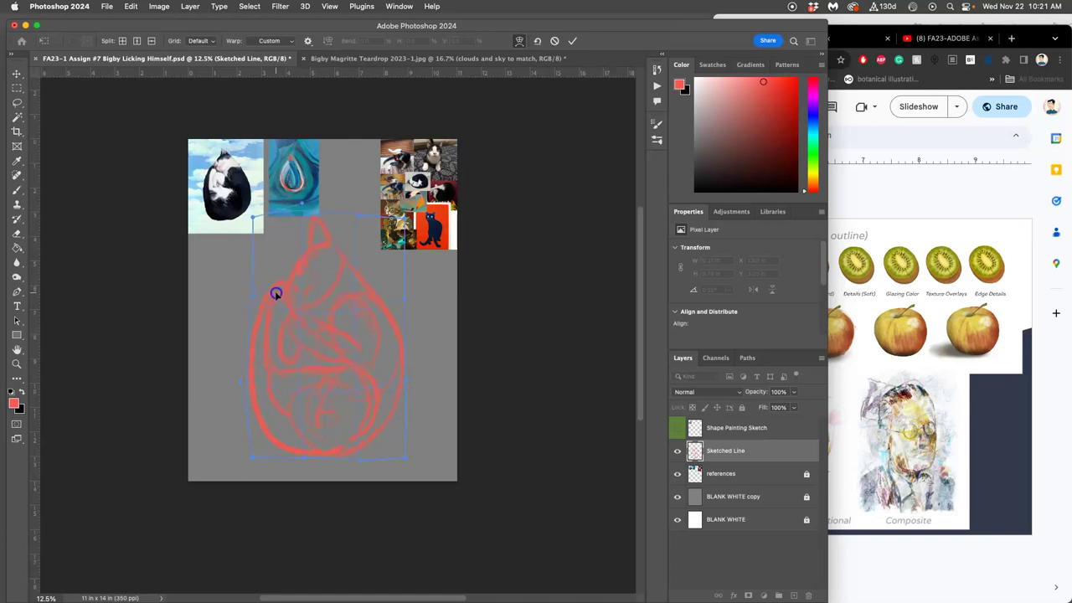
pyautogui.moveTo(229, 180); pyautogui.dragTo(309, 222)
pyautogui.click(316, 285)
# Warp the base and lower sides of the cat sketch outward to round out the egg-shaped body
pyautogui.click(267, 428)
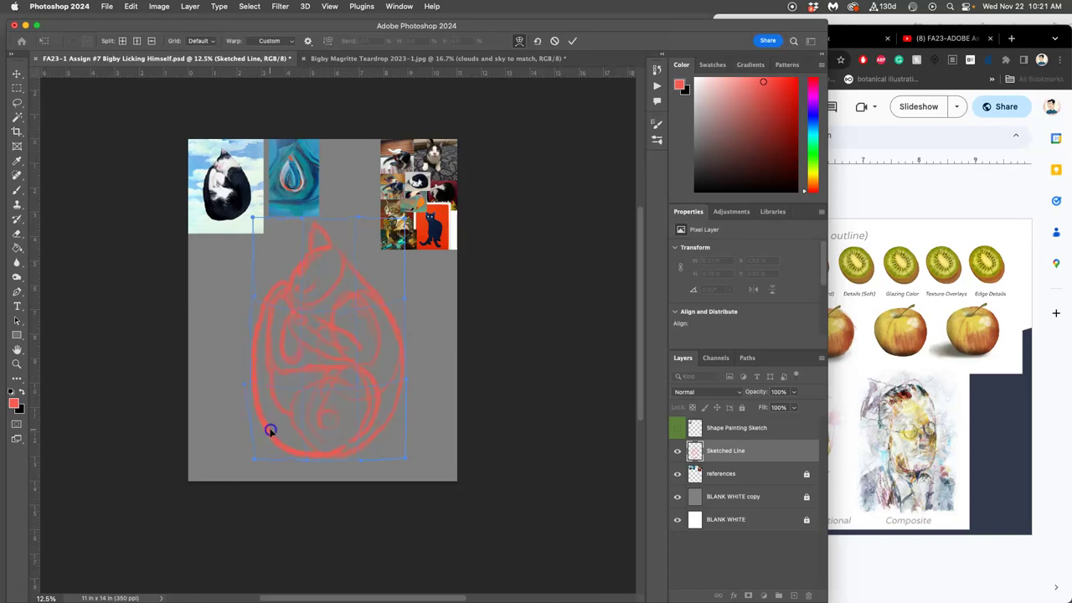
pyautogui.moveTo(306, 451); pyautogui.dragTo(343, 461)
pyautogui.moveTo(357, 462); pyautogui.dragTo(359, 467)
pyautogui.moveTo(285, 427); pyautogui.dragTo(258, 428)
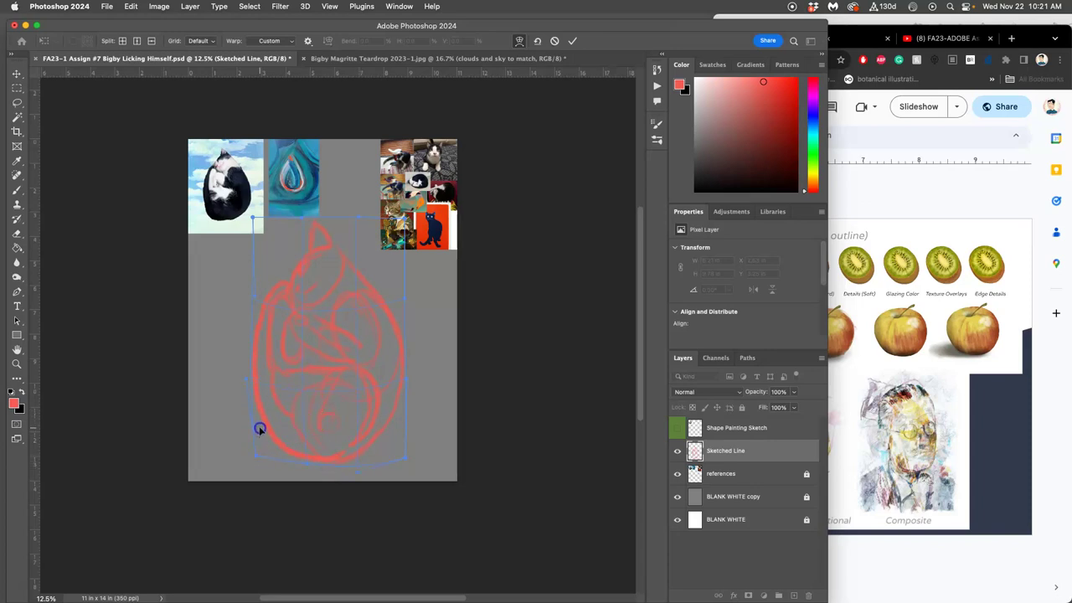
pyautogui.moveTo(371, 430); pyautogui.dragTo(385, 428)
# Refine the warp around the cat's head, back and flanks, and apply it to the sketch
pyautogui.moveTo(339, 277); pyautogui.dragTo(395, 285)
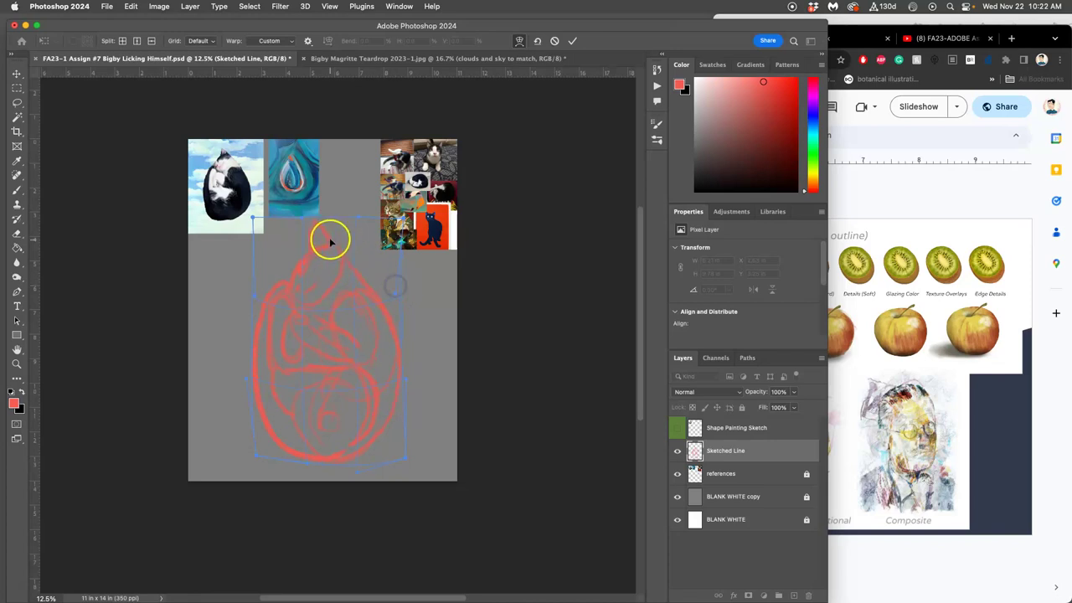
pyautogui.moveTo(282, 262); pyautogui.dragTo(286, 260)
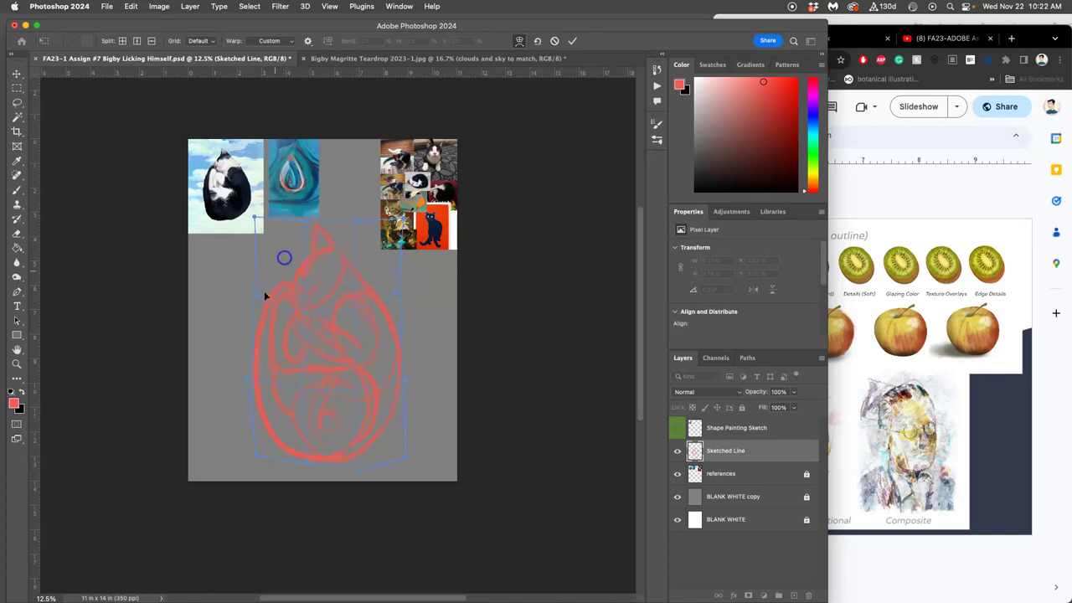
pyautogui.moveTo(260, 391); pyautogui.dragTo(260, 392)
pyautogui.moveTo(379, 399); pyautogui.dragTo(374, 399)
pyautogui.moveTo(360, 297); pyautogui.dragTo(359, 295)
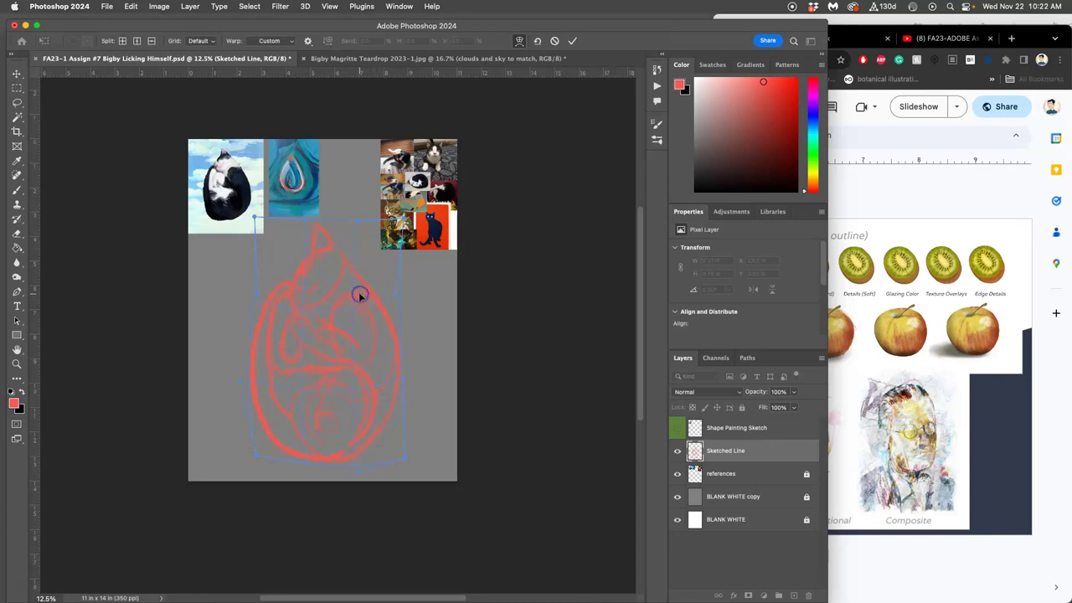
pyautogui.press('Return')
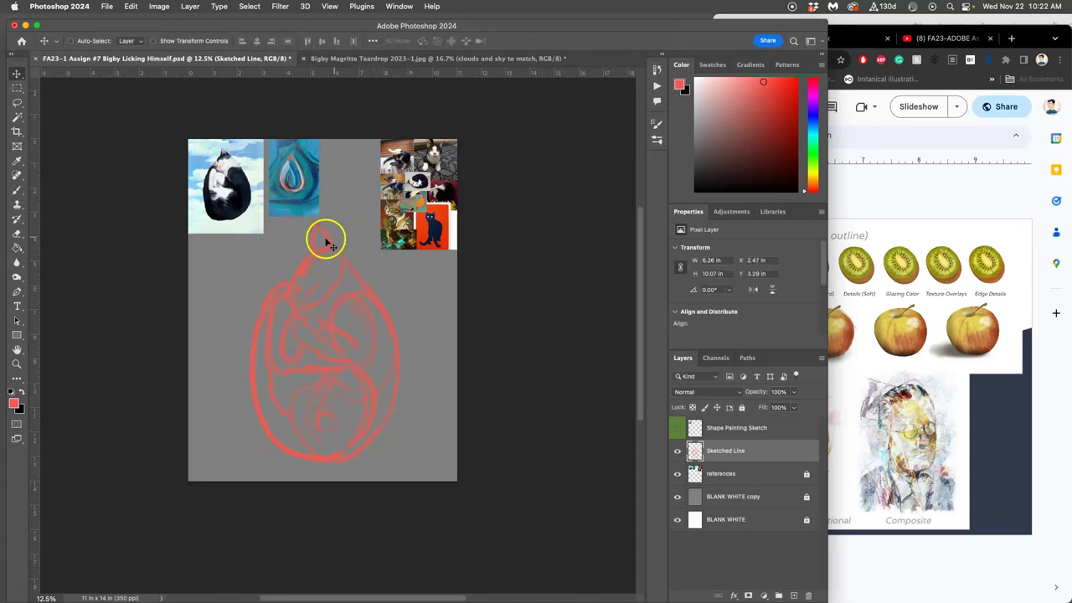
# Make the Shape Painting Sketch layer visible alongside the Sketched Line layer, and hide the references layer
pyautogui.click(677, 450)
pyautogui.click(678, 451)
pyautogui.click(727, 474)
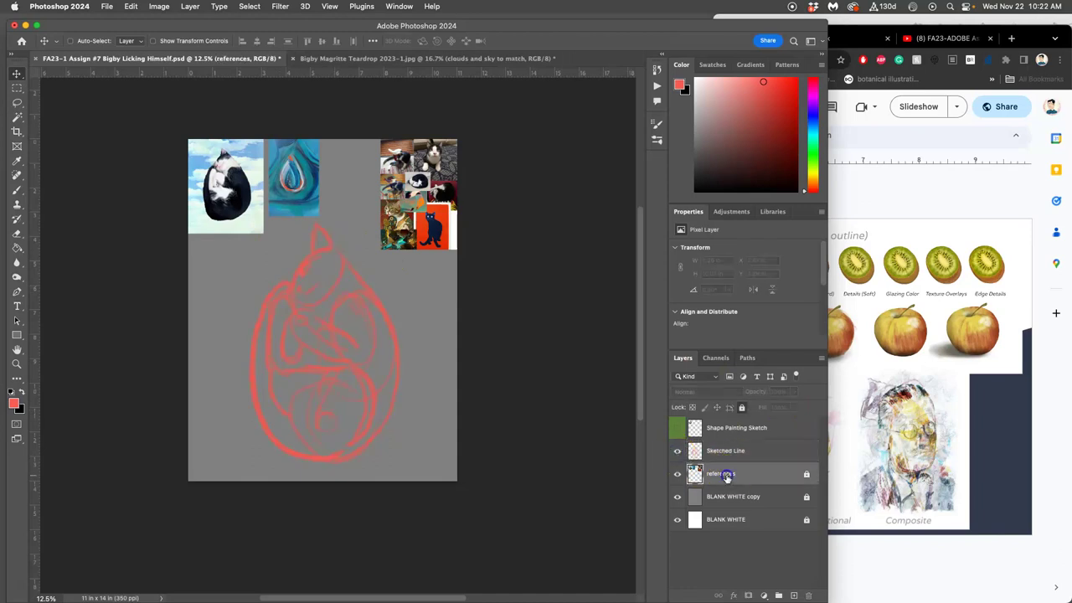
pyautogui.click(678, 428)
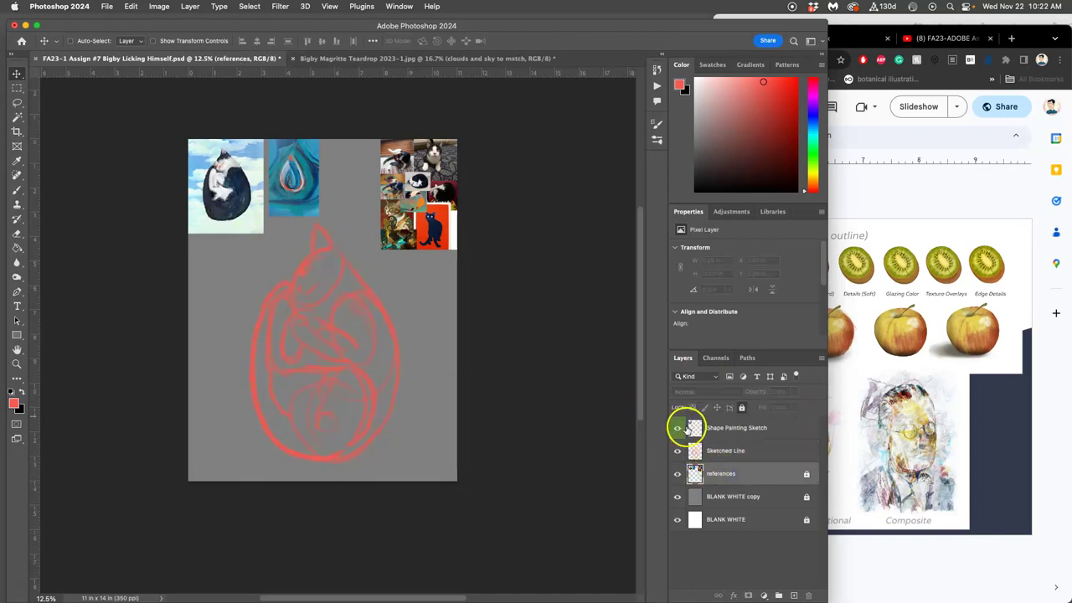
pyautogui.click(678, 474)
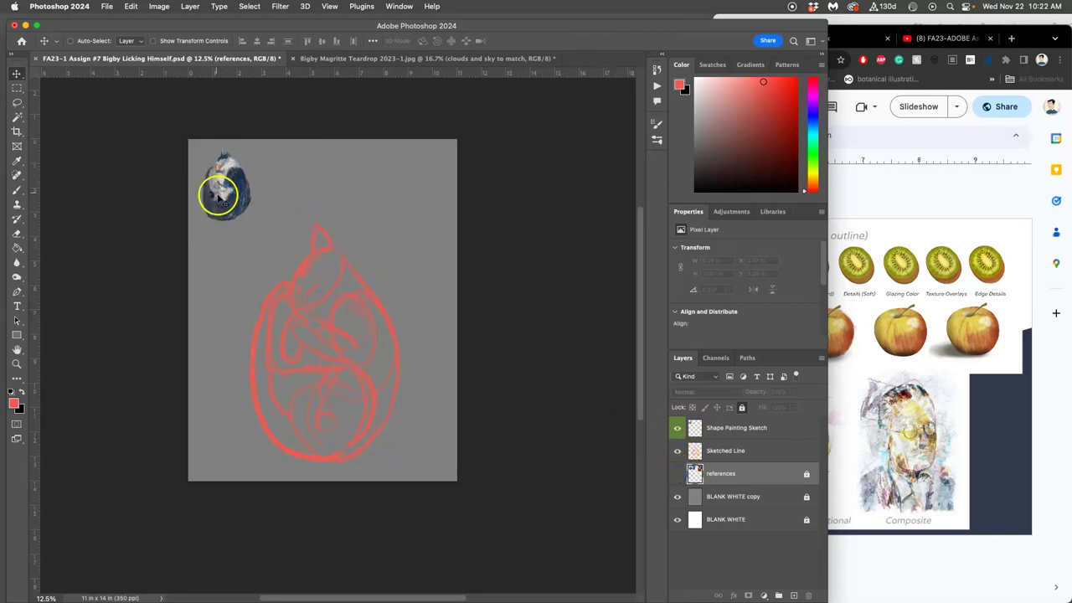
# Examine the small shape-painted cat up close, glance at the Digital Painting steps slide in Chrome, and return to Photoshop
pyautogui.press('super+plus')
pyautogui.press('super+plus')
pyautogui.hscroll(-3, 219, 199)
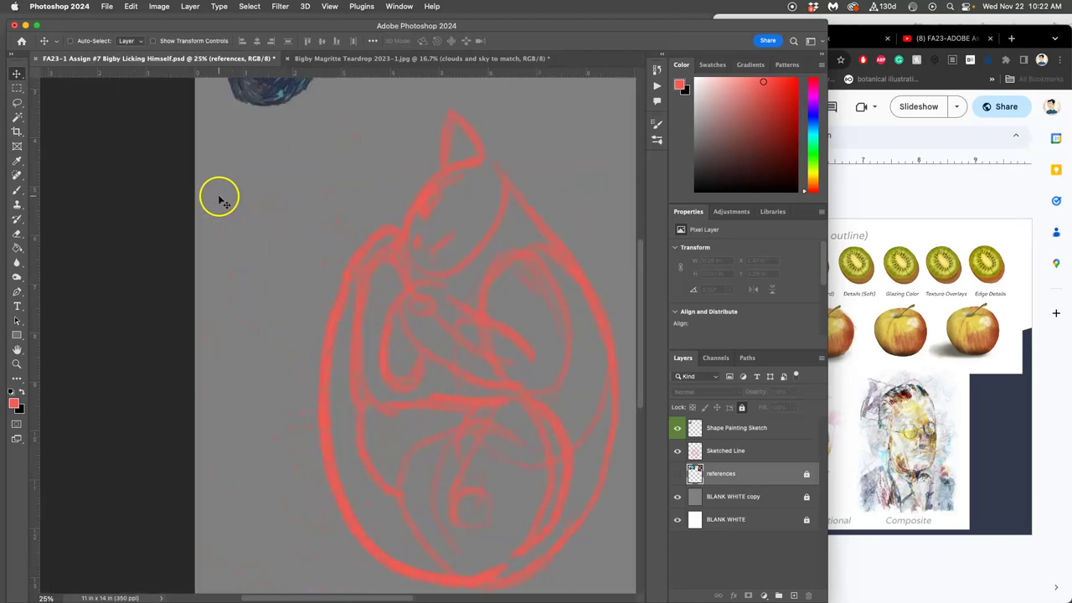
pyautogui.scroll(2, 219, 198)
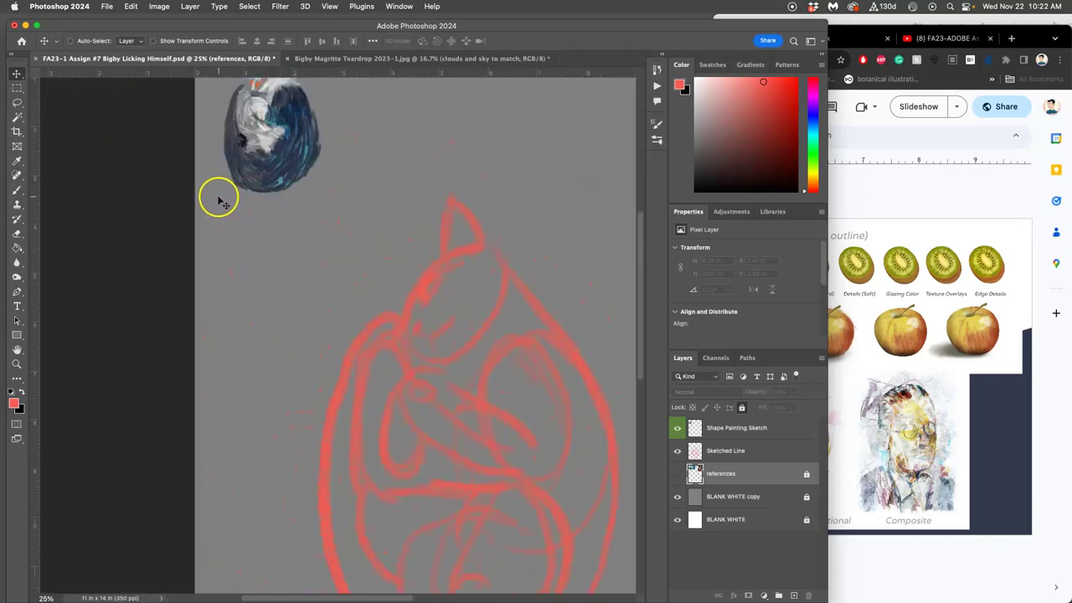
pyautogui.click(890, 207)
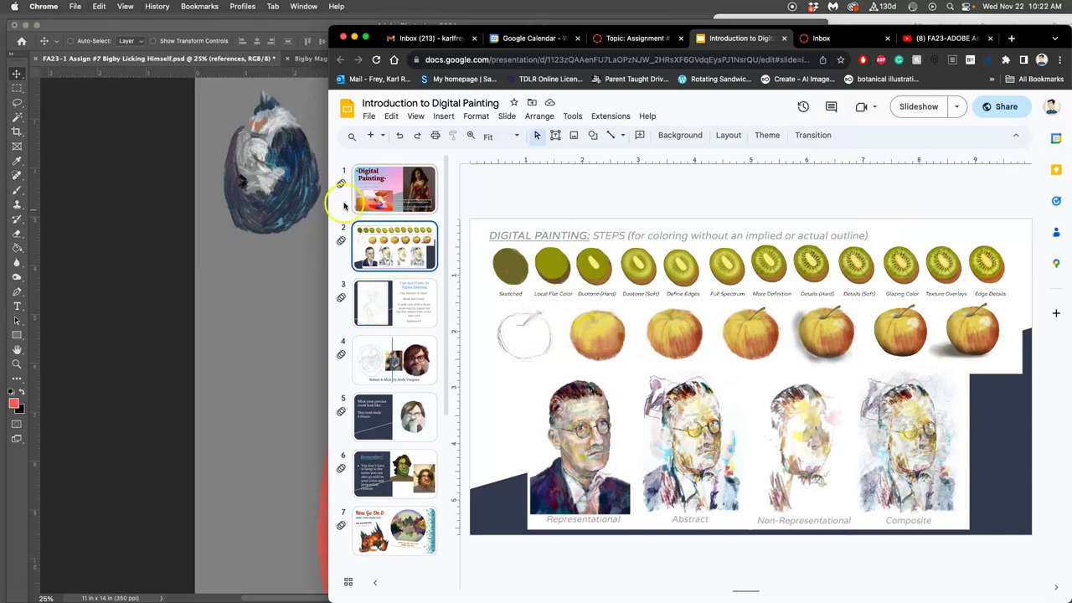
pyautogui.click(306, 193)
pyautogui.press('super+minus')
pyautogui.press('super+minus')
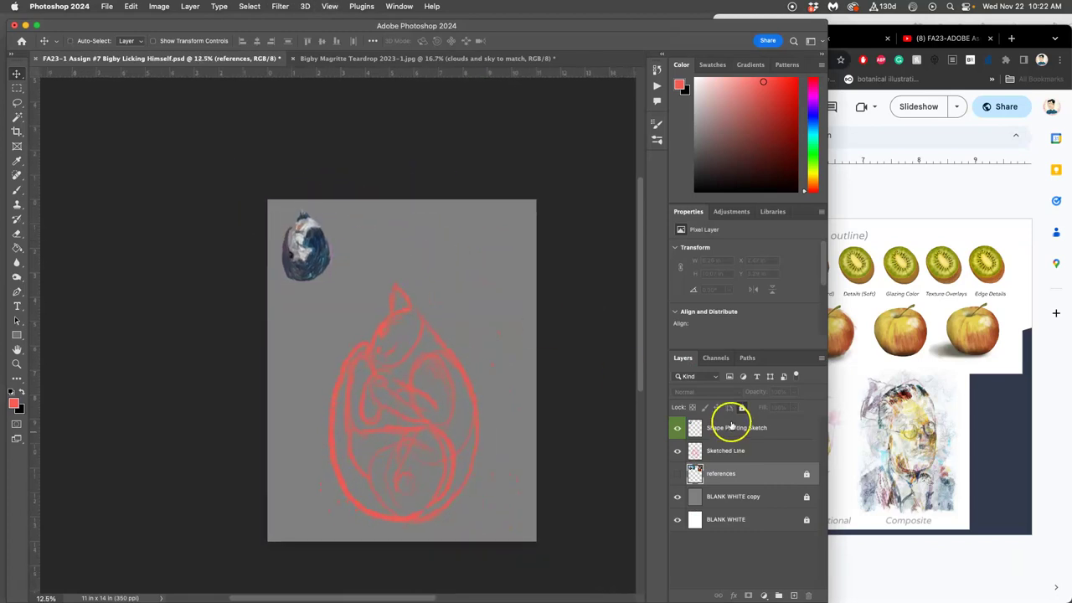
# Duplicate the Shape Painting Sketch layer and hide the original
pyautogui.click(733, 427)
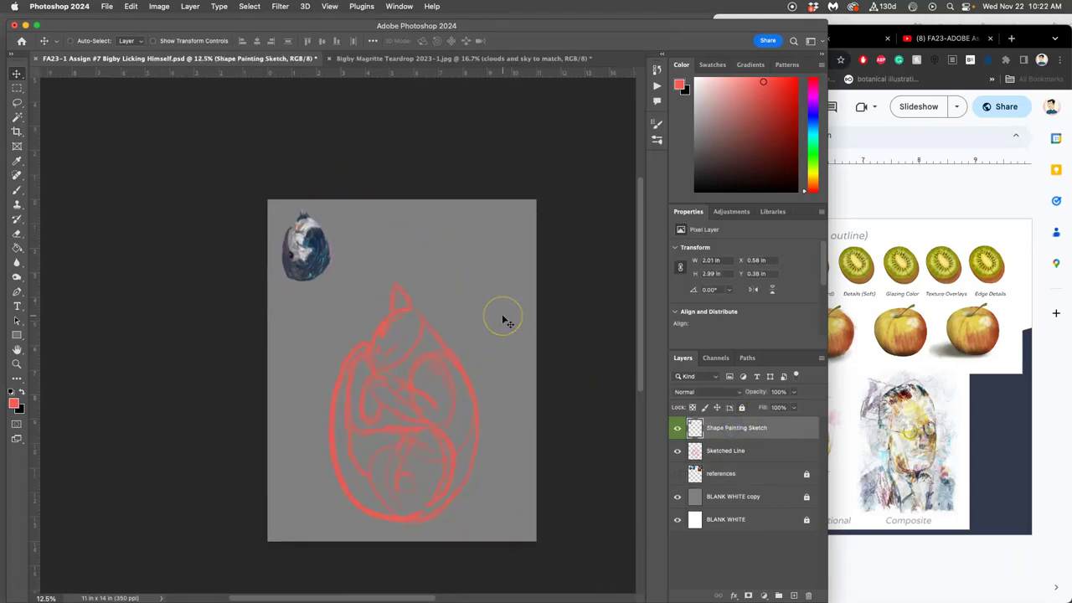
pyautogui.press('super')
pyautogui.press('super')
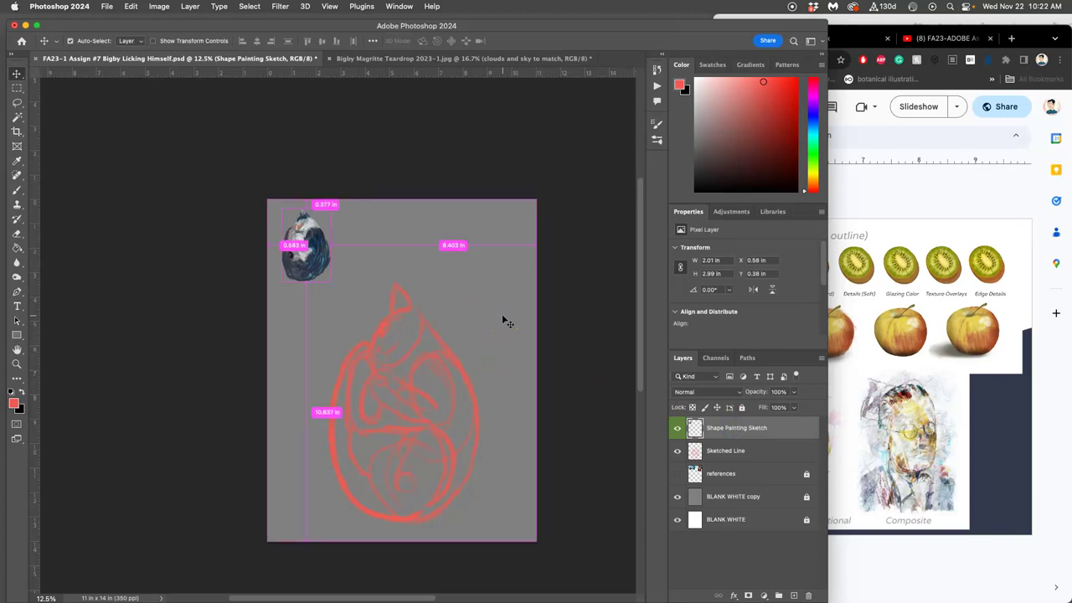
pyautogui.press('super+j')
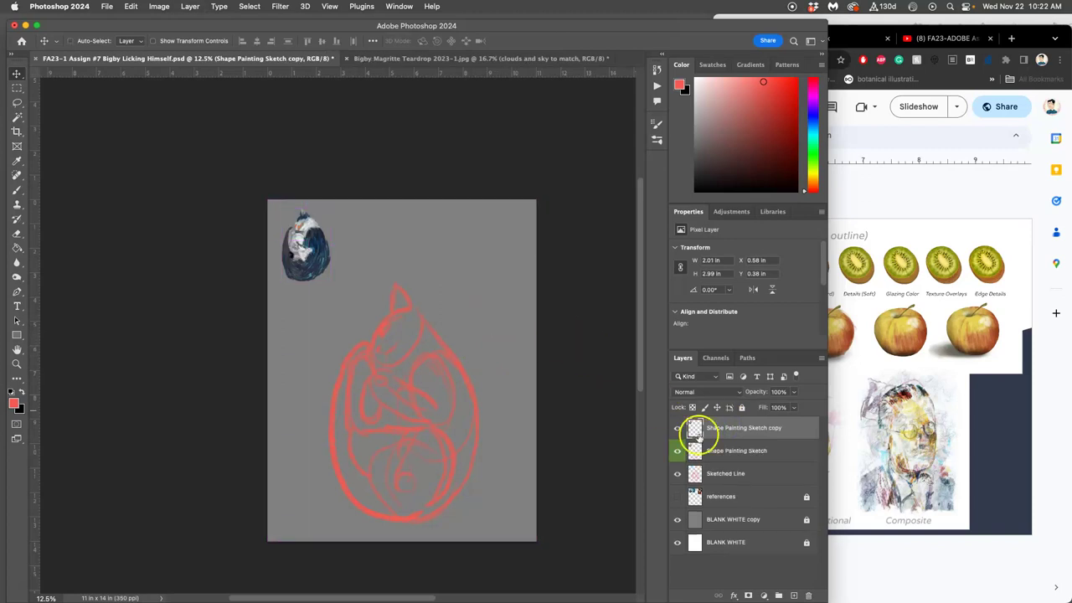
pyautogui.click(678, 451)
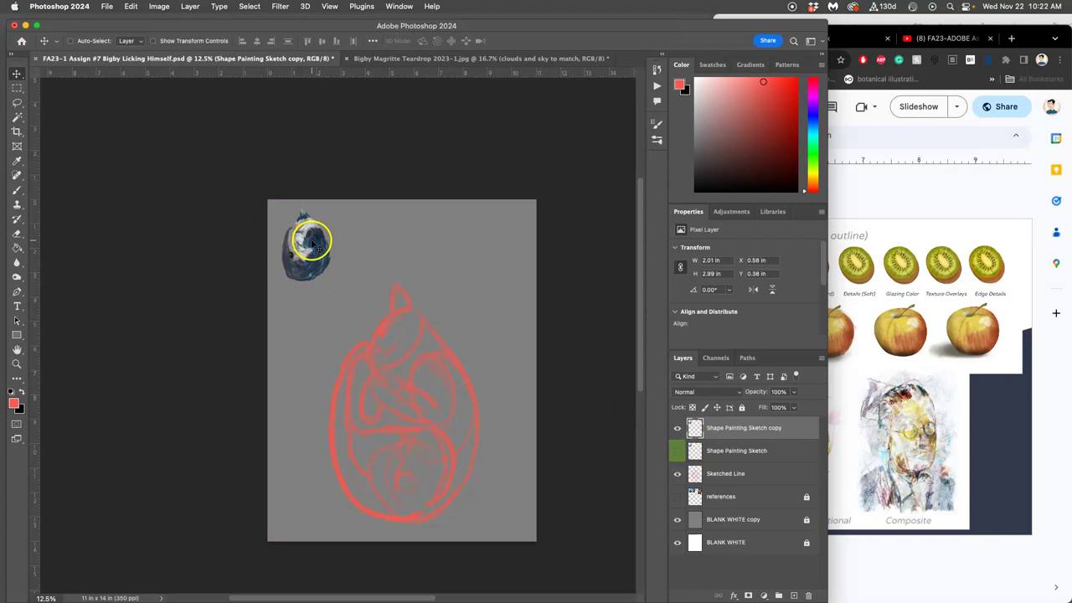
# Place the painted copy beneath the Sketched Line layer and enlarge it to fill the sketched cat outline
pyautogui.moveTo(315, 245)
pyautogui.mouseDown()
pyautogui.moveTo(385, 356)
pyautogui.moveTo(389, 437)
pyautogui.moveTo(426, 446)
pyautogui.mouseUp()
pyautogui.moveTo(726, 428); pyautogui.dragTo(726, 483)
pyautogui.press('super+t')
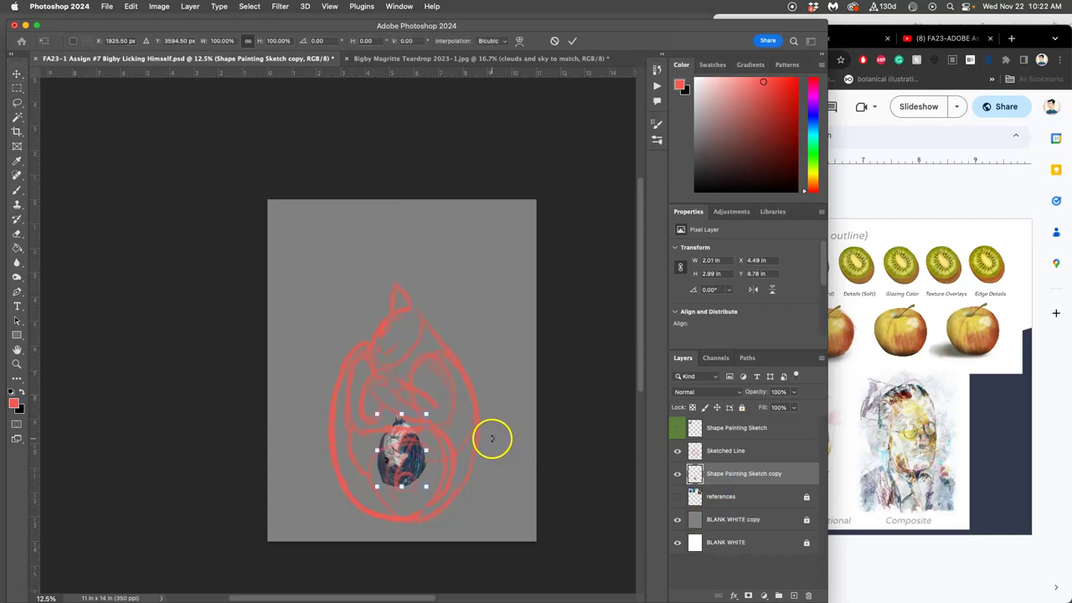
pyautogui.moveTo(428, 414); pyautogui.dragTo(508, 383)
pyautogui.moveTo(442, 441); pyautogui.dragTo(432, 404)
pyautogui.moveTo(466, 312); pyautogui.dragTo(489, 303)
# Warp the painted copy so its head and body follow the sketched lines, and apply the transformation
pyautogui.rightClick(422, 366)
pyautogui.click(434, 408)
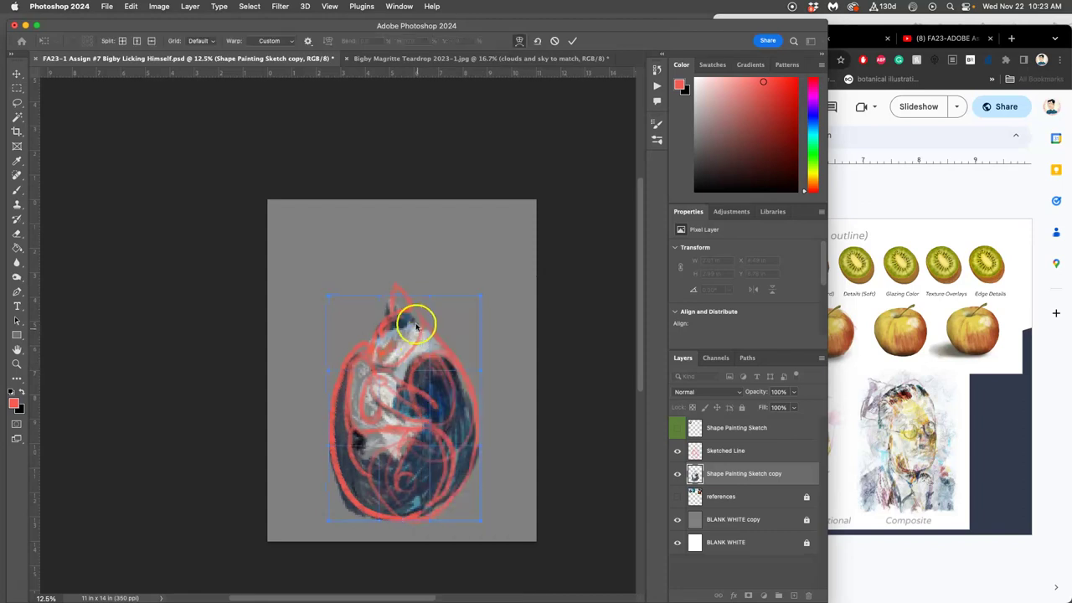
pyautogui.moveTo(404, 314); pyautogui.dragTo(419, 445)
pyautogui.moveTo(438, 485); pyautogui.dragTo(464, 472)
pyautogui.press('Return')
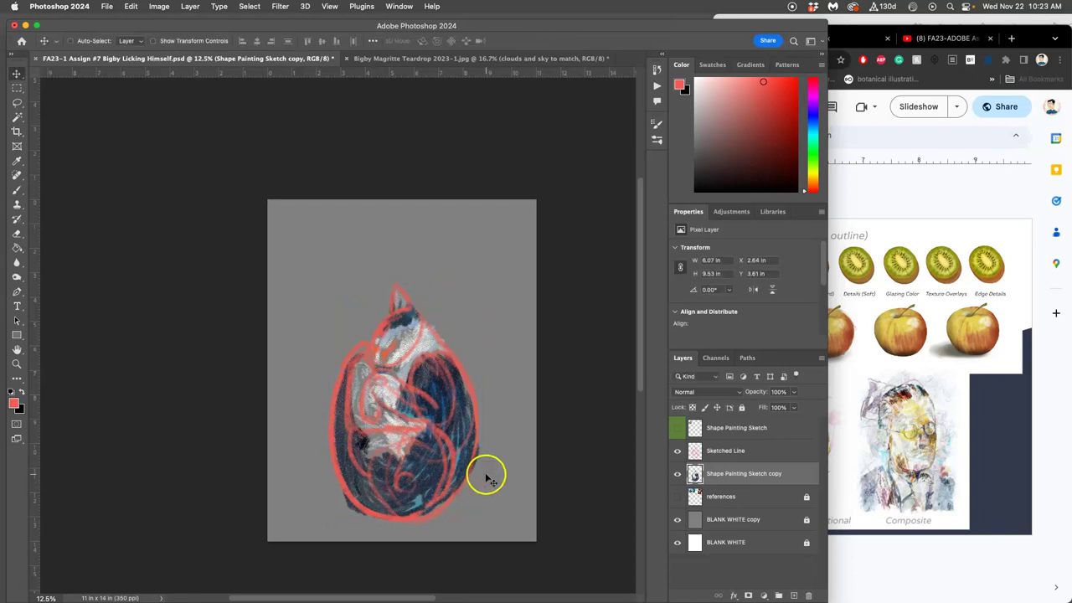
# Hide the Sketched Line layer and show the references layer
pyautogui.click(678, 451)
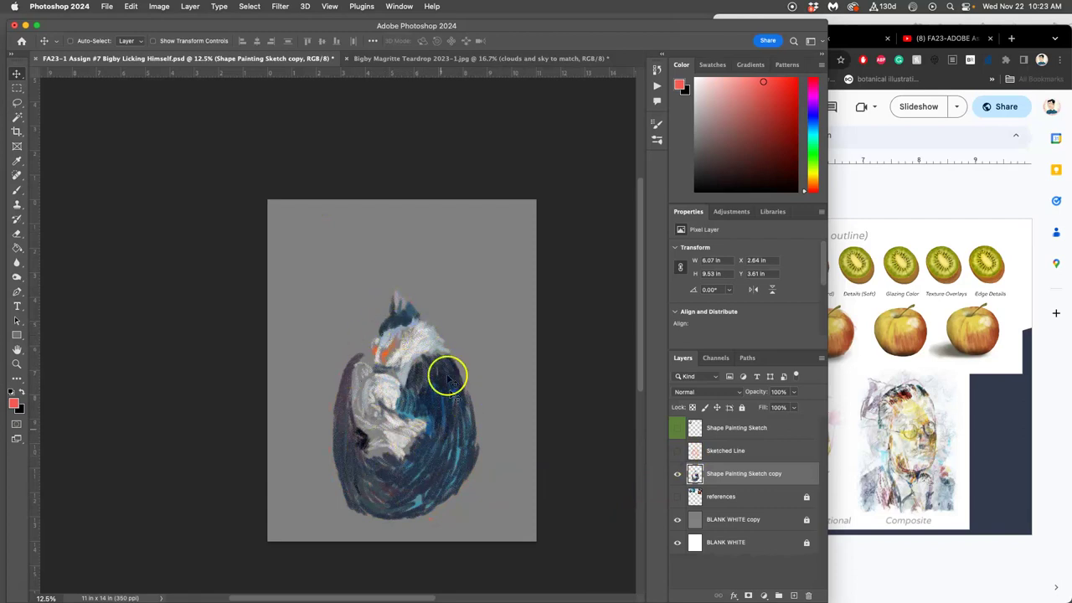
pyautogui.click(679, 497)
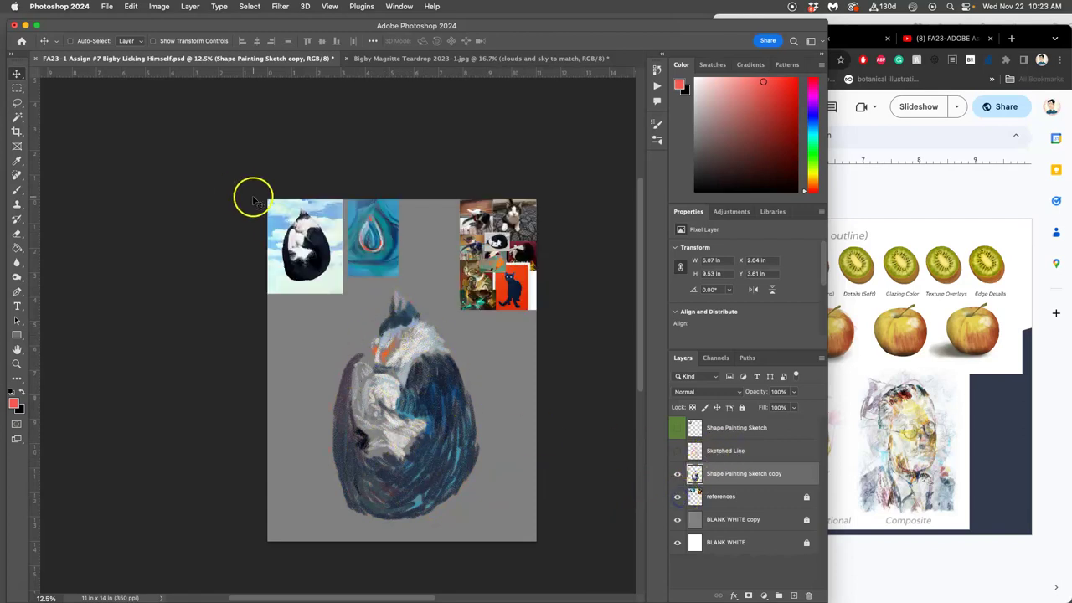
pyautogui.moveTo(299, 242); pyautogui.dragTo(333, 259)
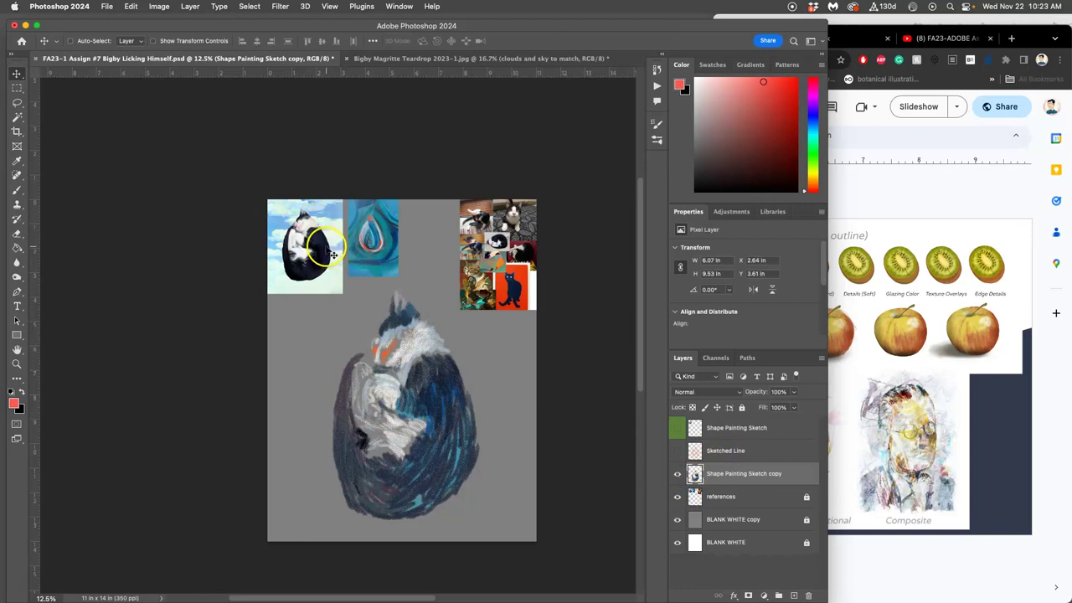
# Brush sampled dark navy onto the shoulder edge and sampled off-white onto the cheek of the painted cat
pyautogui.press('super+equal')
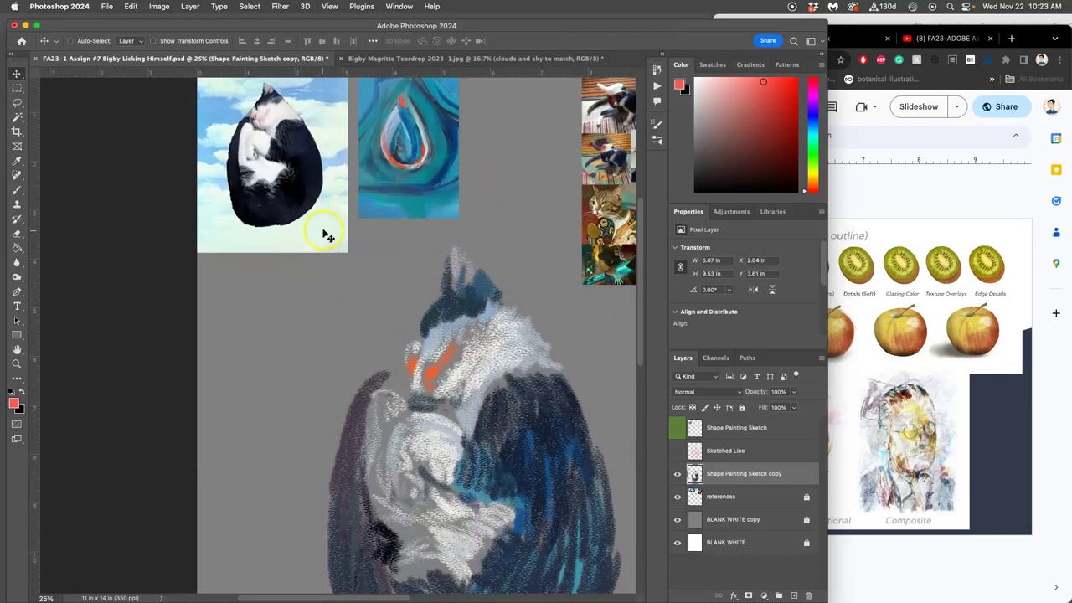
pyautogui.scroll(-3, 325, 233)
pyautogui.scroll(-2, 325, 233)
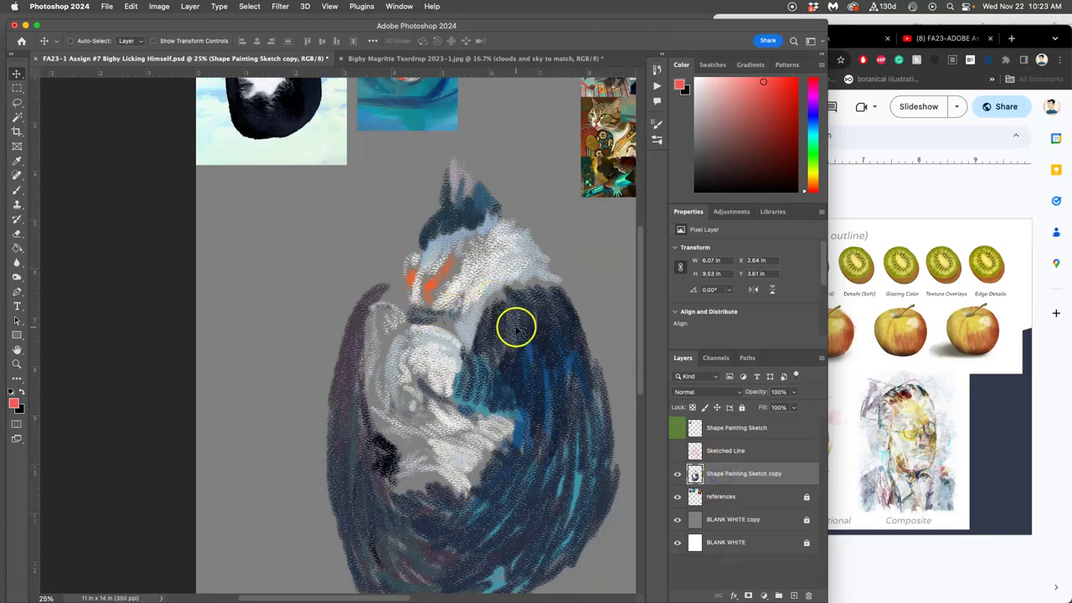
pyautogui.press('super')
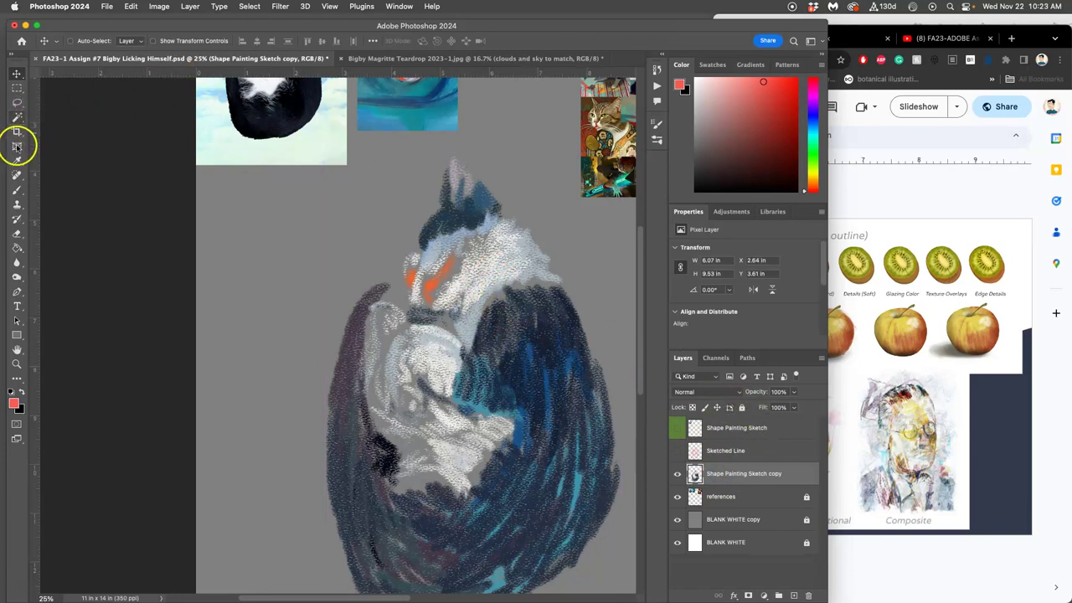
pyautogui.click(16, 190)
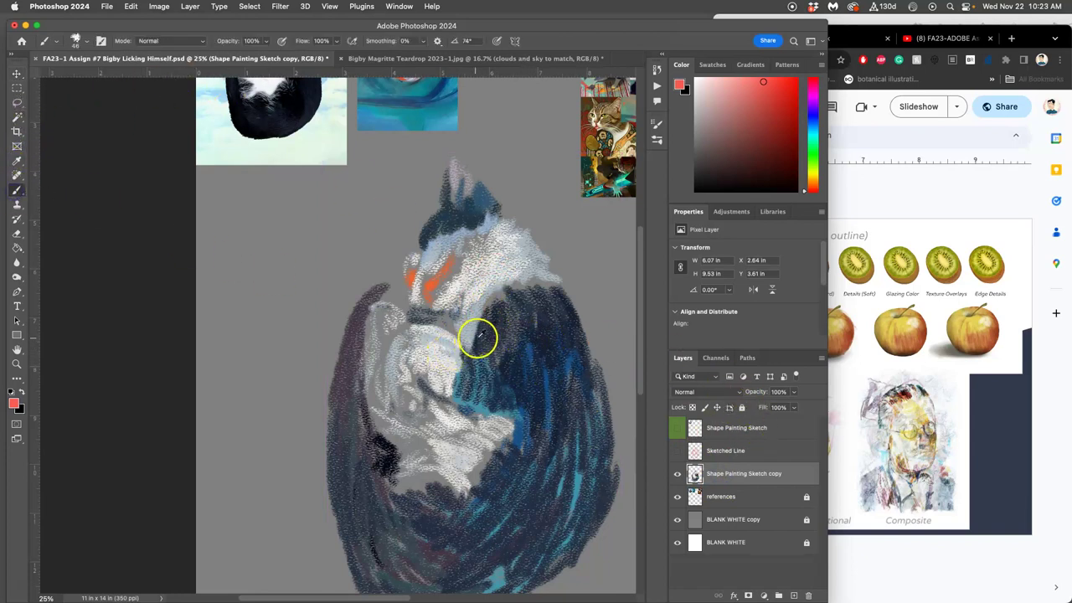
pyautogui.keyDown('alt'); pyautogui.click(484, 335); pyautogui.keyUp('alt')
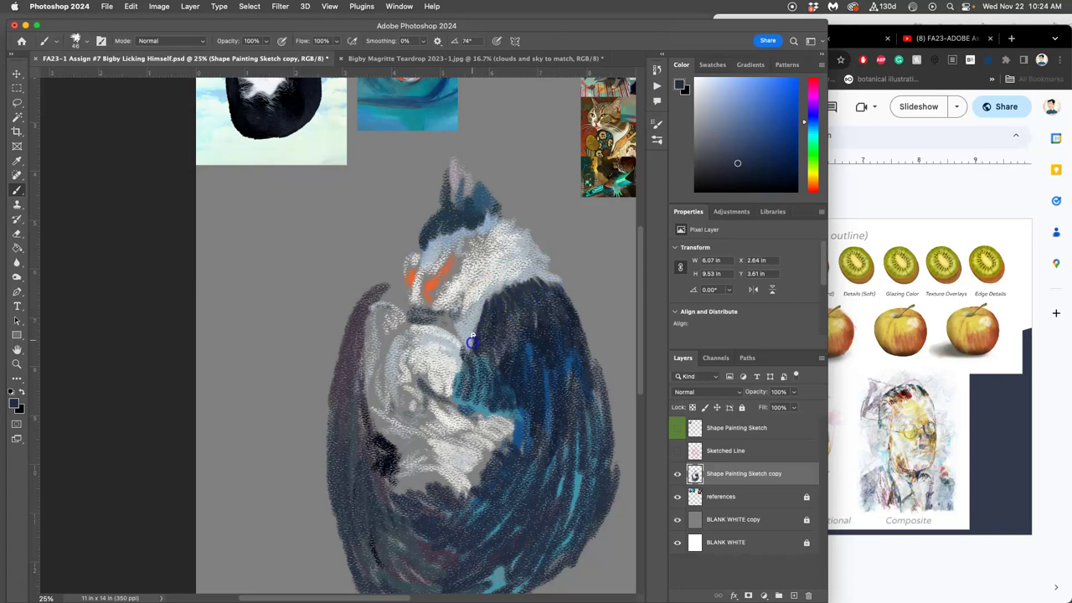
pyautogui.keyDown('alt'); pyautogui.click(465, 275); pyautogui.keyUp('alt')
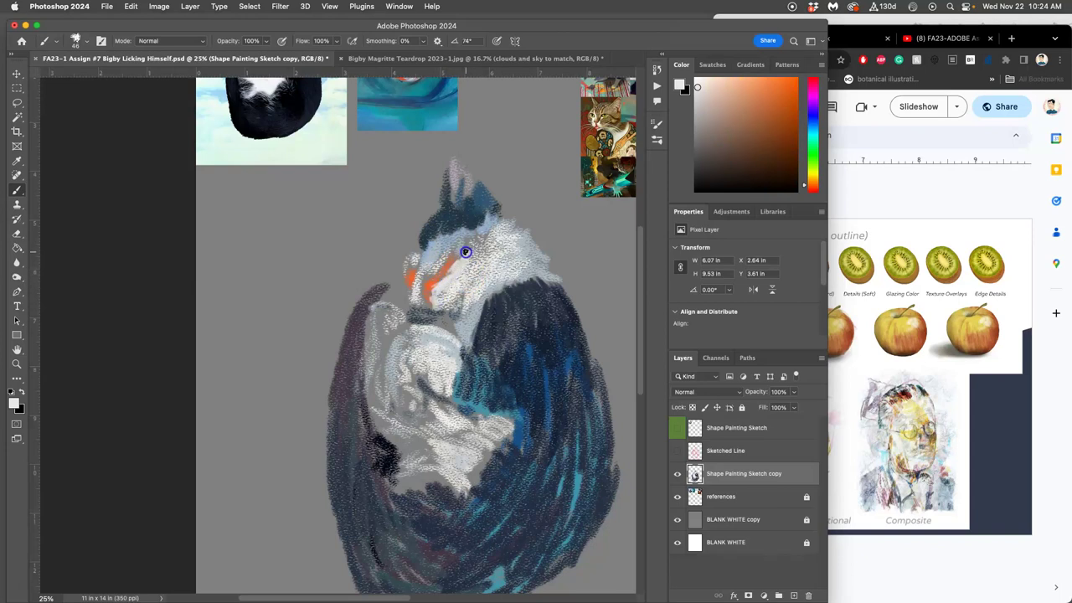
pyautogui.moveTo(473, 255); pyautogui.dragTo(502, 240)
# Compare the cat's face up close with the Sketched Line layer, toggling that layer on and off
pyautogui.press('super+plus')
pyautogui.press('super+plus')
pyautogui.press('super+plus')
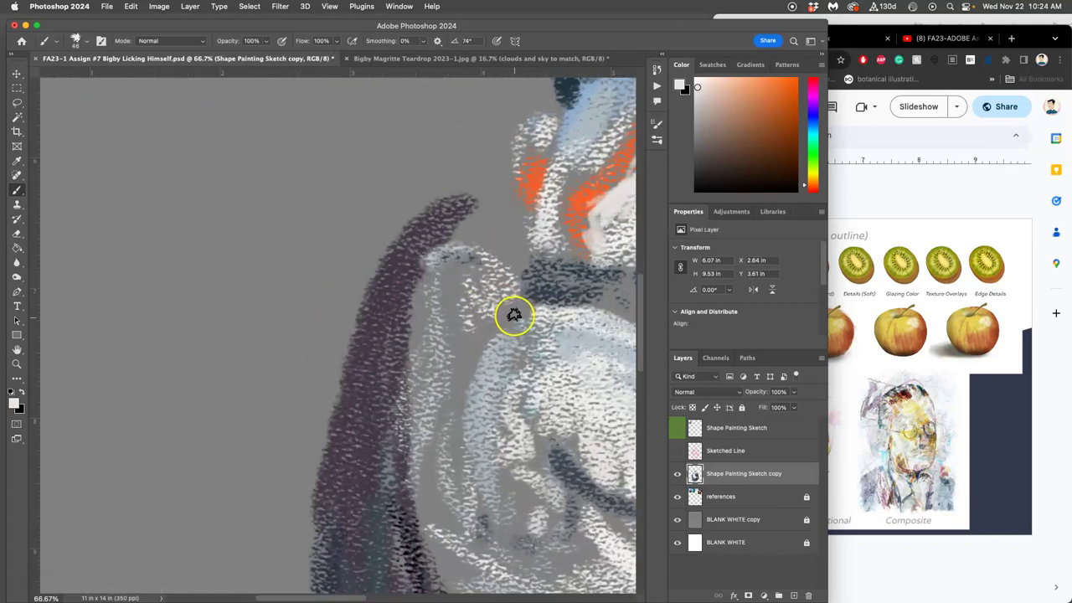
pyautogui.moveTo(512, 313); pyautogui.dragTo(336, 389)
pyautogui.moveTo(489, 254)
pyautogui.mouseDown()
pyautogui.moveTo(519, 222)
pyautogui.moveTo(533, 242)
pyautogui.moveTo(485, 253)
pyautogui.moveTo(446, 302)
pyautogui.moveTo(419, 312)
pyautogui.moveTo(411, 331)
pyautogui.moveTo(412, 316)
pyautogui.moveTo(397, 325)
pyautogui.moveTo(400, 335)
pyautogui.moveTo(424, 330)
pyautogui.moveTo(451, 304)
pyautogui.moveTo(438, 334)
pyautogui.moveTo(477, 312)
pyautogui.moveTo(447, 349)
pyautogui.moveTo(435, 352)
pyautogui.moveTo(407, 347)
pyautogui.mouseUp()
pyautogui.moveTo(373, 285)
pyautogui.mouseDown()
pyautogui.moveTo(410, 251)
pyautogui.moveTo(375, 279)
pyautogui.moveTo(387, 266)
pyautogui.moveTo(361, 314)
pyautogui.moveTo(378, 354)
pyautogui.moveTo(369, 315)
pyautogui.moveTo(369, 325)
pyautogui.moveTo(393, 273)
pyautogui.moveTo(385, 276)
pyautogui.moveTo(400, 244)
pyautogui.mouseUp()
pyautogui.click(677, 452)
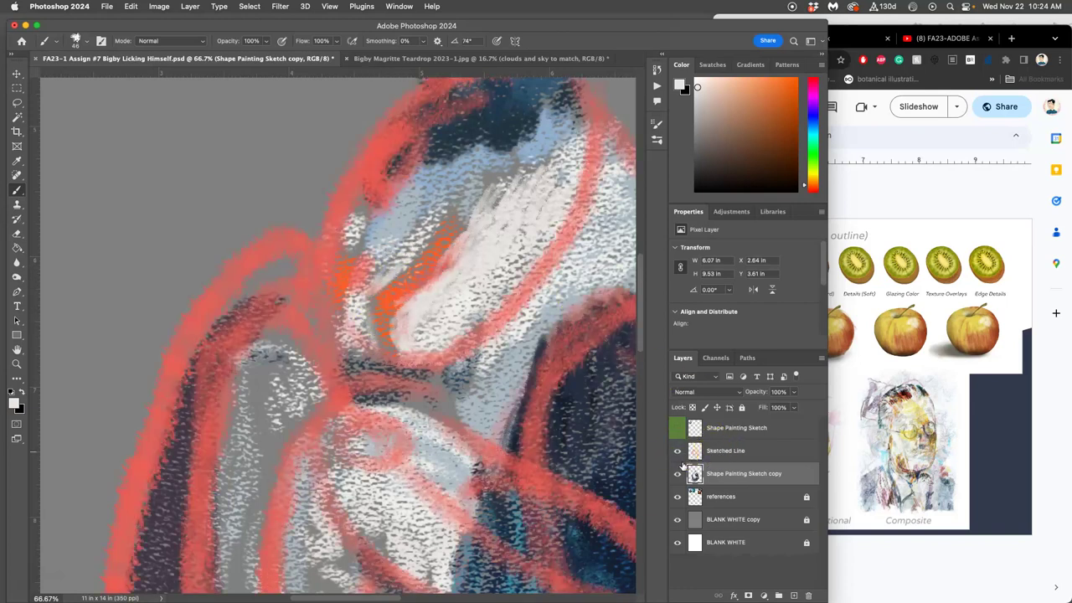
pyautogui.click(678, 452)
pyautogui.click(678, 452)
pyautogui.click(678, 452)
# Sample the face's orange and brush the closed eye on the cat's head
pyautogui.keyDown('alt'); pyautogui.click(419, 261); pyautogui.keyUp('alt')
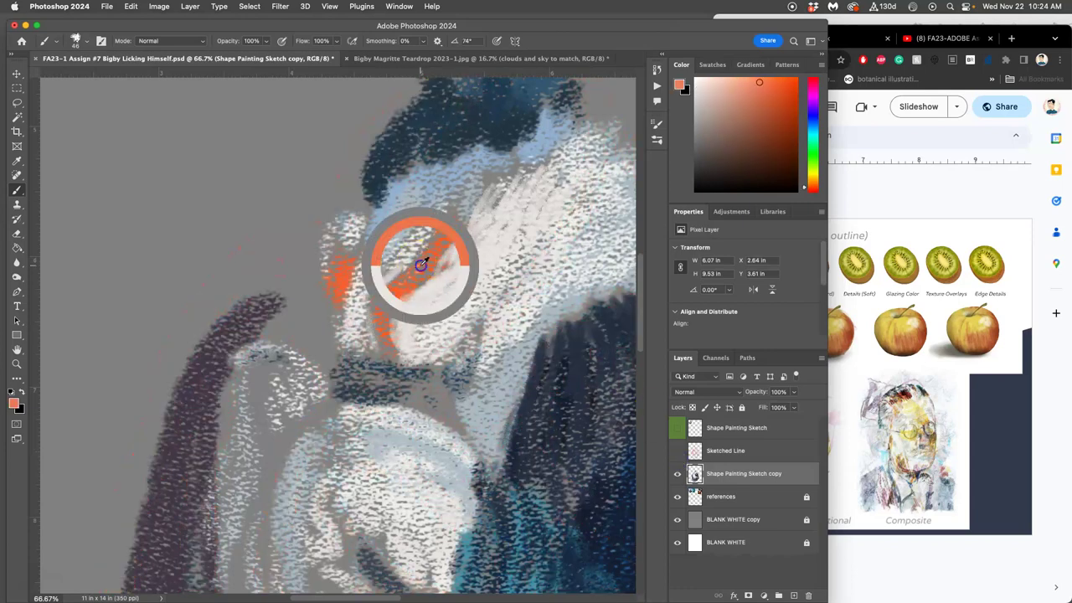
pyautogui.moveTo(400, 172)
pyautogui.mouseDown()
pyautogui.moveTo(376, 204)
pyautogui.moveTo(388, 196)
pyautogui.moveTo(379, 179)
pyautogui.moveTo(411, 162)
pyautogui.moveTo(376, 196)
pyautogui.moveTo(380, 177)
pyautogui.moveTo(381, 188)
pyautogui.mouseUp()
pyautogui.press('super+minus')
pyautogui.press('super+minus')
pyautogui.press('super+minus')
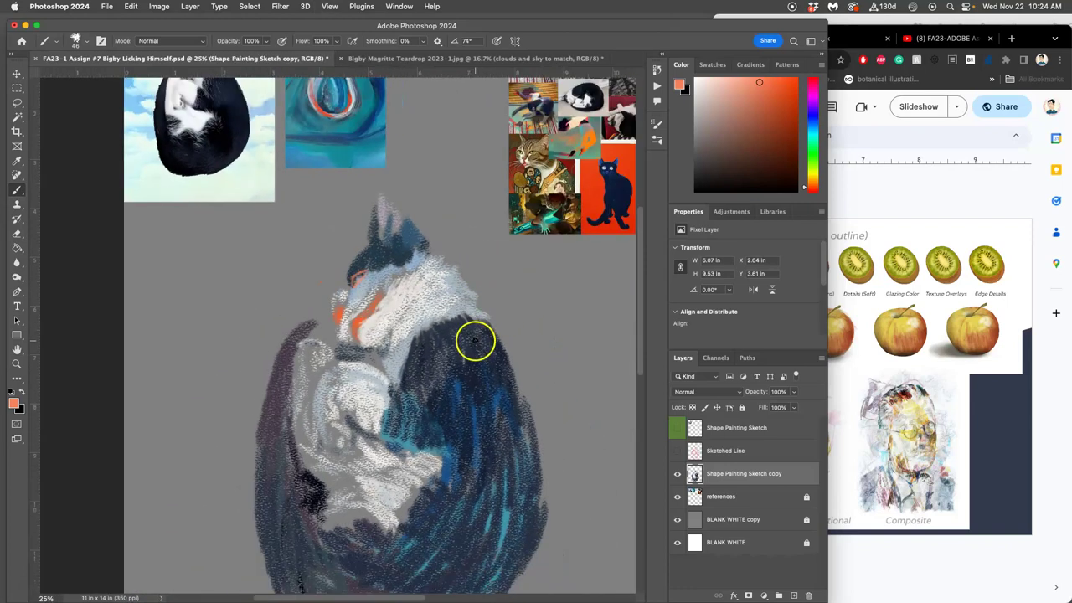
pyautogui.moveTo(479, 342); pyautogui.dragTo(431, 403)
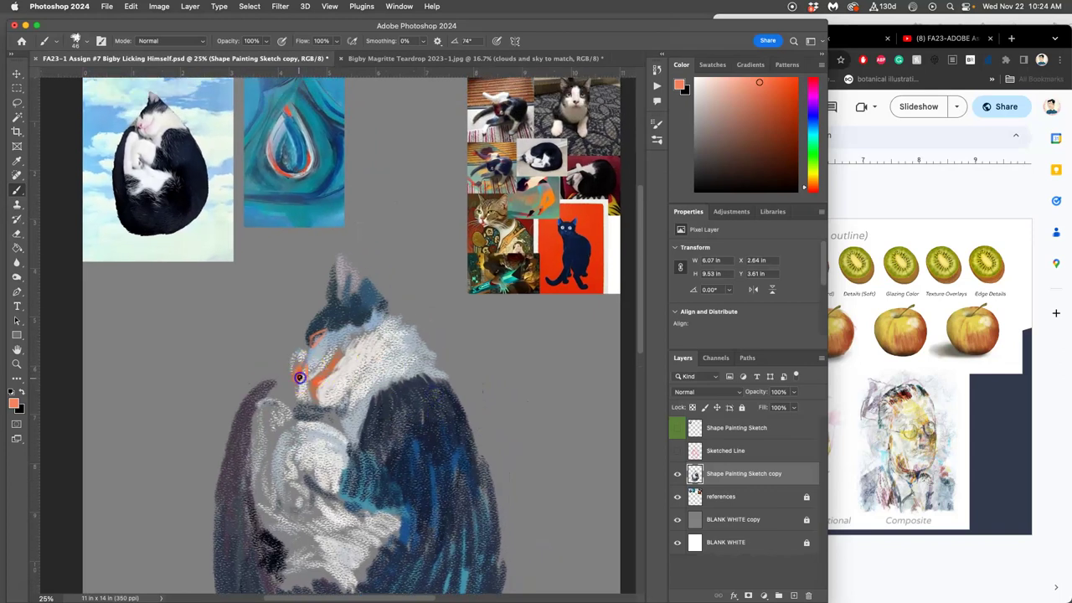
# Shape the forehead and nose bridge with sampled slate and dark blues, and touch up the muzzle with off-white
pyautogui.keyDown('alt'); pyautogui.click(331, 317); pyautogui.keyUp('alt')
pyautogui.moveTo(310, 362); pyautogui.dragTo(299, 362)
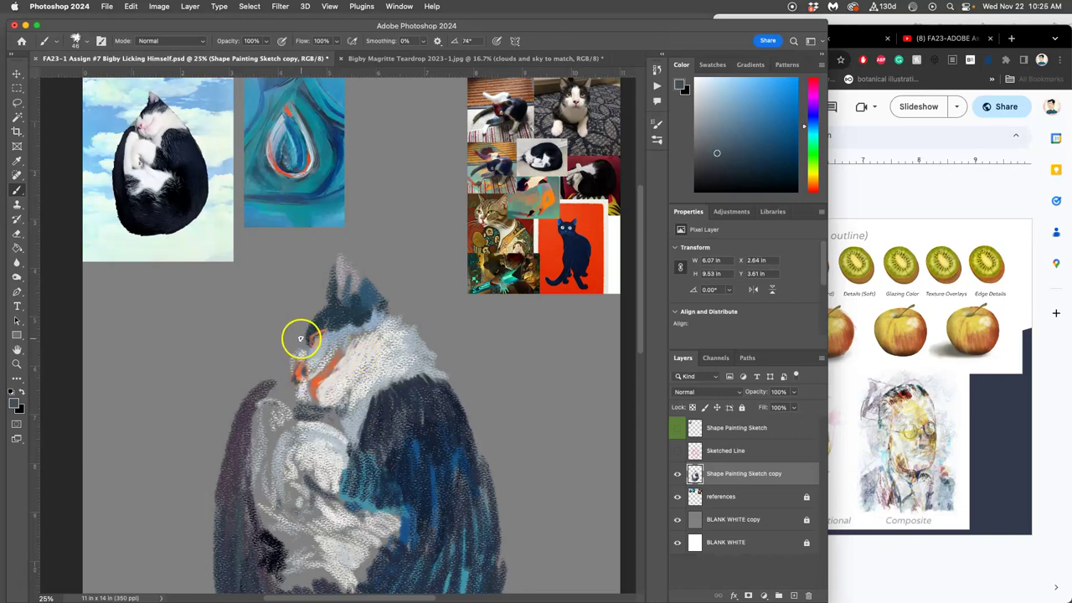
pyautogui.moveTo(300, 351); pyautogui.dragTo(306, 334)
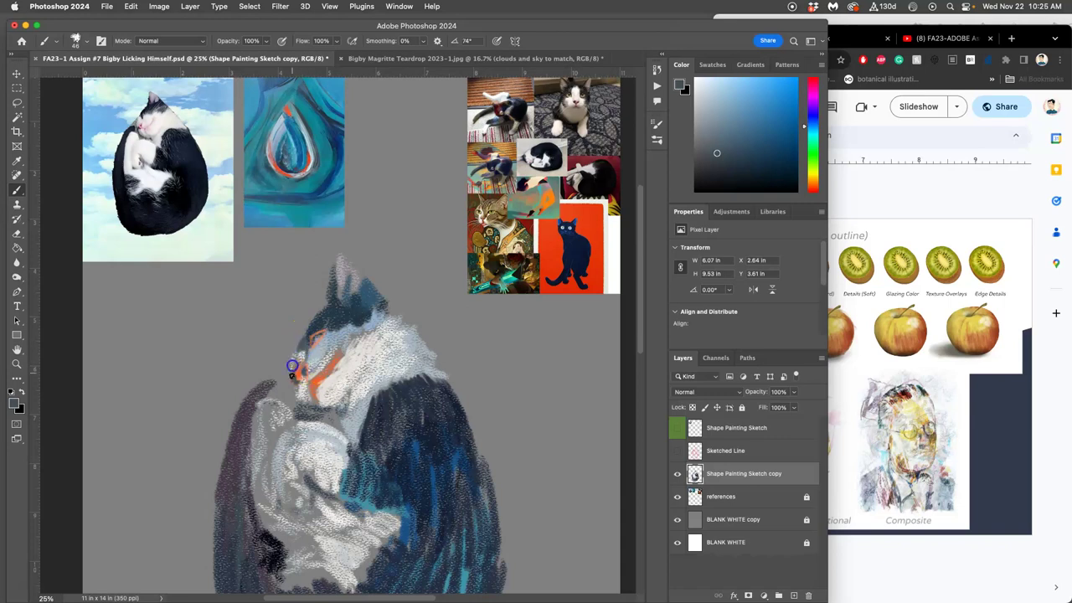
pyautogui.keyDown('alt'); pyautogui.click(289, 363); pyautogui.keyUp('alt')
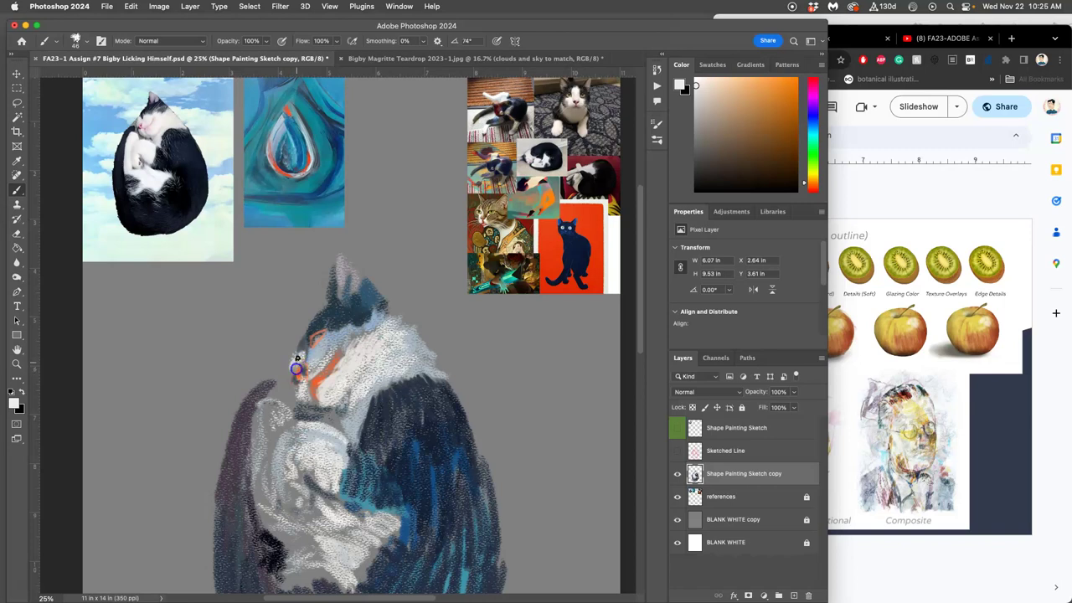
pyautogui.keyDown('alt'); pyautogui.click(325, 319); pyautogui.keyUp('alt')
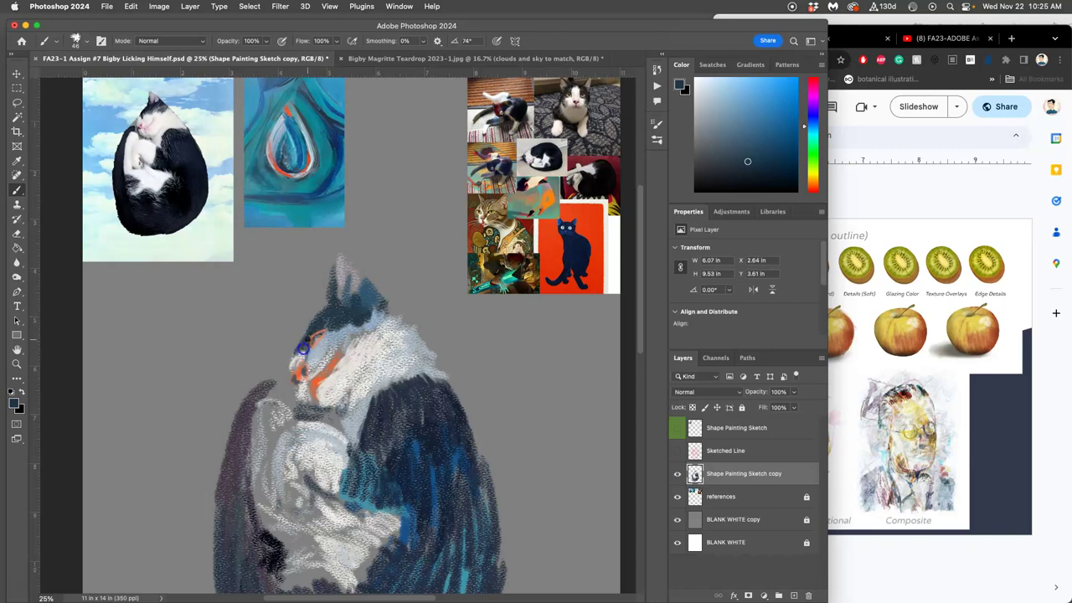
# Fill the raised front leg beside the tail with solid strokes of sampled off-white
pyautogui.keyDown('alt'); pyautogui.click(292, 412); pyautogui.keyUp('alt')
pyautogui.moveTo(270, 414)
pyautogui.mouseDown()
pyautogui.moveTo(265, 449)
pyautogui.moveTo(267, 407)
pyautogui.moveTo(285, 416)
pyautogui.moveTo(267, 422)
pyautogui.moveTo(253, 471)
pyautogui.moveTo(252, 453)
pyautogui.moveTo(254, 507)
pyautogui.moveTo(273, 448)
pyautogui.moveTo(260, 458)
pyautogui.moveTo(259, 491)
pyautogui.moveTo(260, 438)
pyautogui.moveTo(253, 494)
pyautogui.moveTo(253, 467)
pyautogui.moveTo(266, 528)
pyautogui.moveTo(267, 501)
pyautogui.moveTo(271, 525)
pyautogui.moveTo(308, 439)
pyautogui.moveTo(306, 462)
pyautogui.moveTo(341, 449)
pyautogui.moveTo(324, 397)
pyautogui.mouseUp()
pyautogui.keyDown('alt'); pyautogui.click(268, 407); pyautogui.keyUp('alt')
# Brush off-white over the cheek and muzzle, thinning the orange mouth line
pyautogui.scroll(2, 335, 376)
pyautogui.click(303, 371)
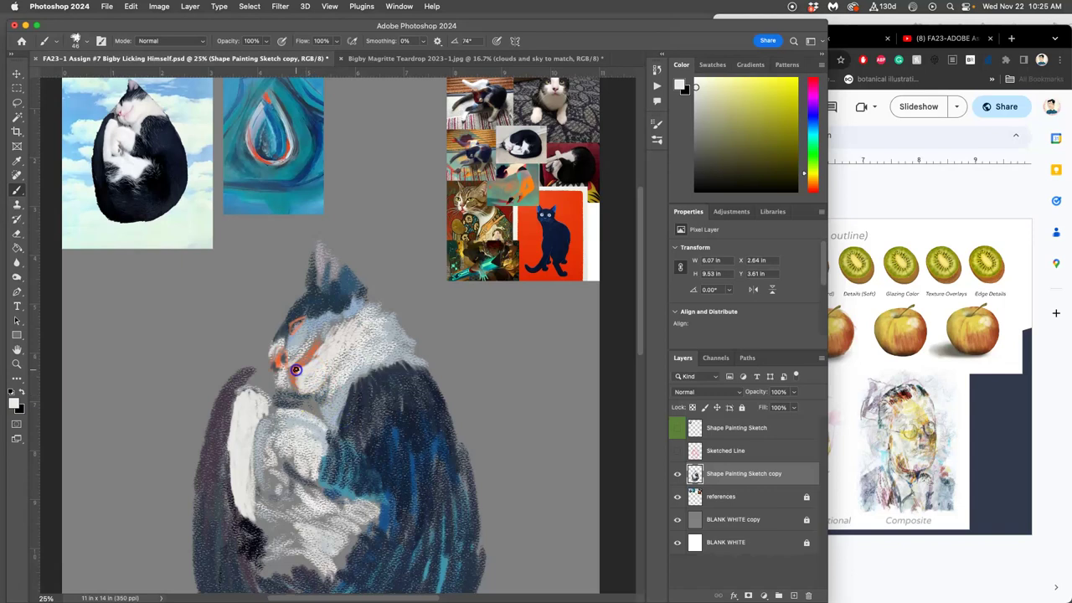
pyautogui.moveTo(319, 356); pyautogui.dragTo(314, 366)
pyautogui.click(308, 349)
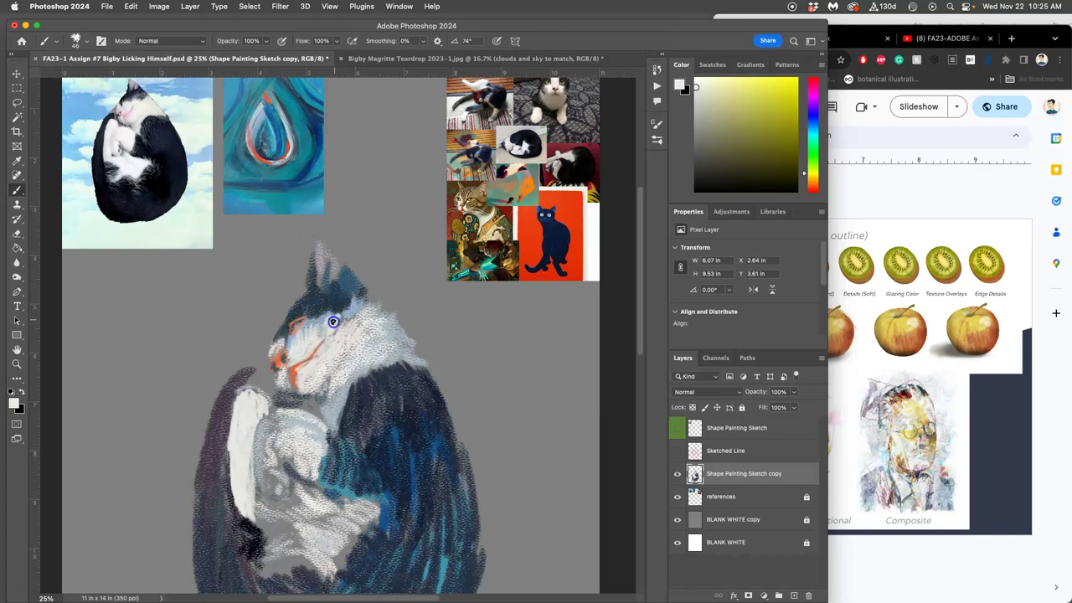
# Add orange and teal fur strokes to the white neck, using colors sampled from the reference images
pyautogui.moveTo(507, 184)
pyautogui.mouseDown()
pyautogui.moveTo(517, 193)
pyautogui.moveTo(519, 179)
pyautogui.mouseUp()
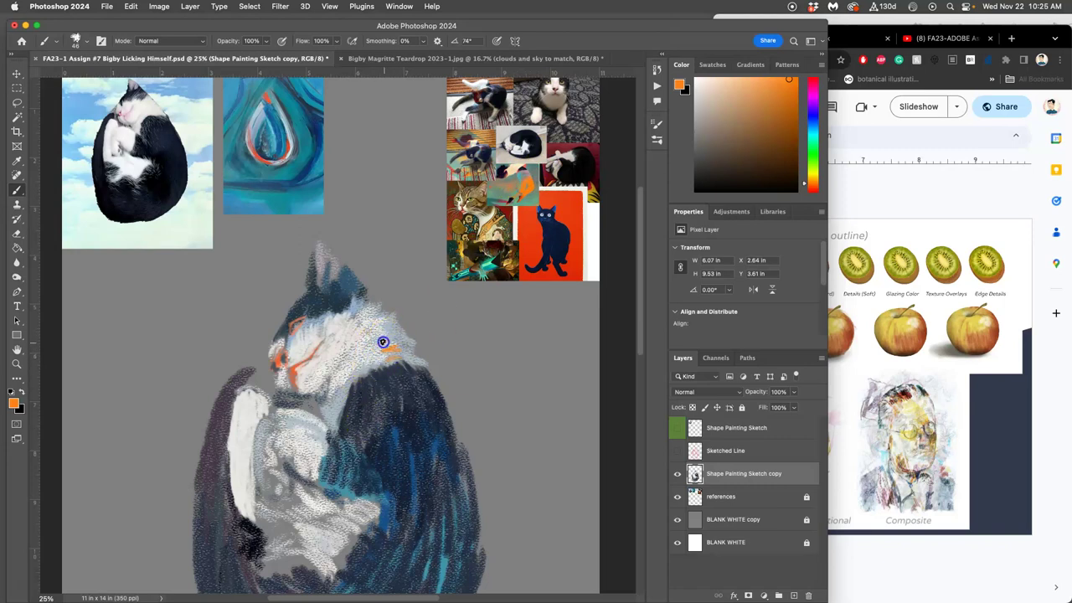
pyautogui.moveTo(395, 334); pyautogui.dragTo(390, 357)
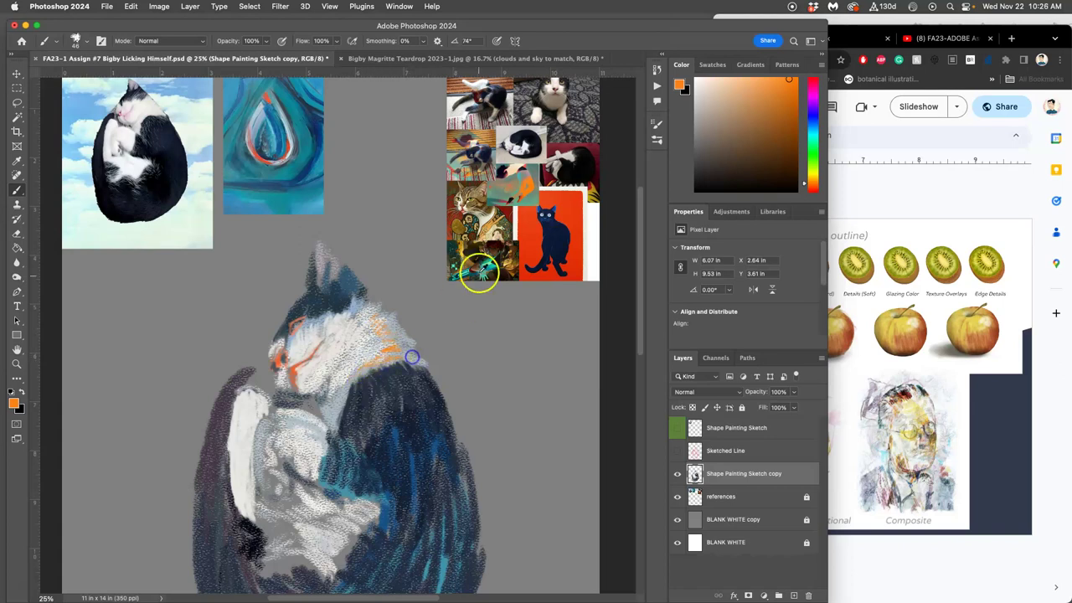
pyautogui.moveTo(479, 259); pyautogui.dragTo(484, 266)
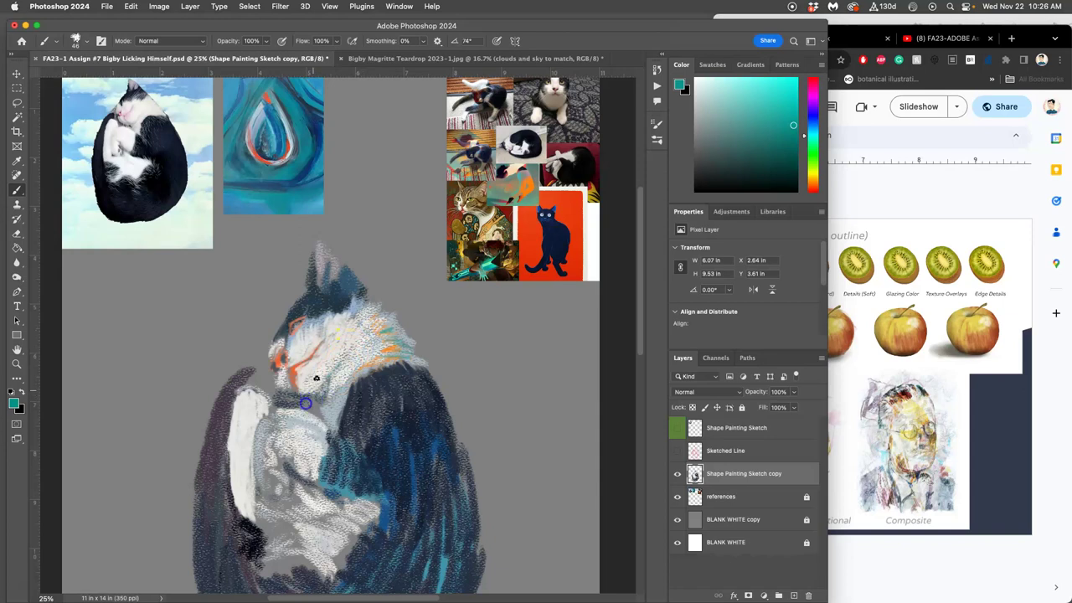
# Paint the shadow under the chin with tan and near-black sampled from the reference images
pyautogui.keyDown('alt'); pyautogui.click(509, 188); pyautogui.keyUp('alt')
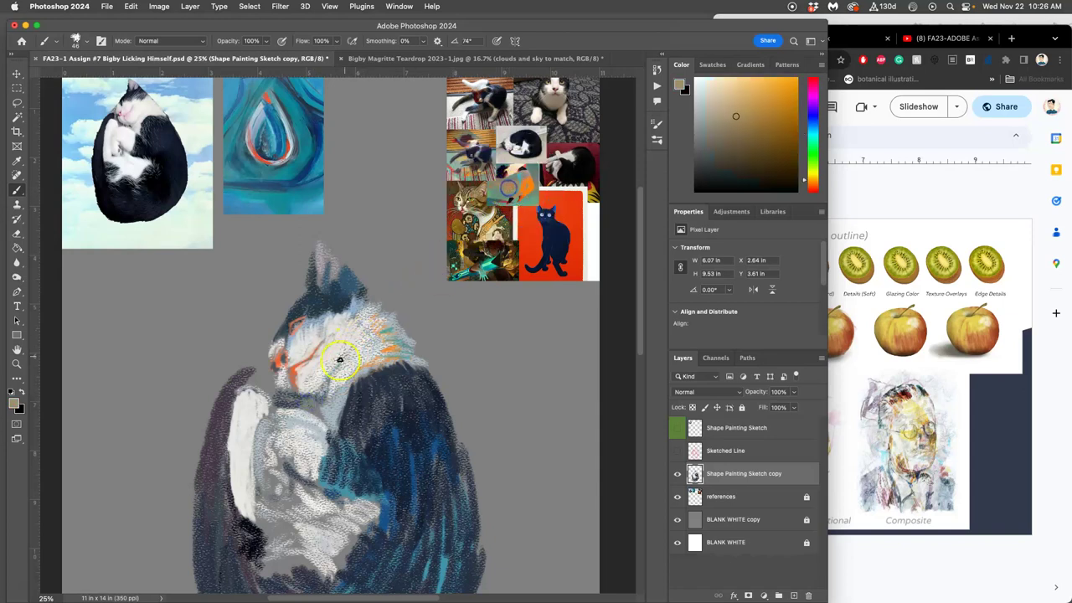
pyautogui.moveTo(314, 380)
pyautogui.mouseDown()
pyautogui.moveTo(298, 396)
pyautogui.moveTo(326, 395)
pyautogui.moveTo(308, 410)
pyautogui.mouseUp()
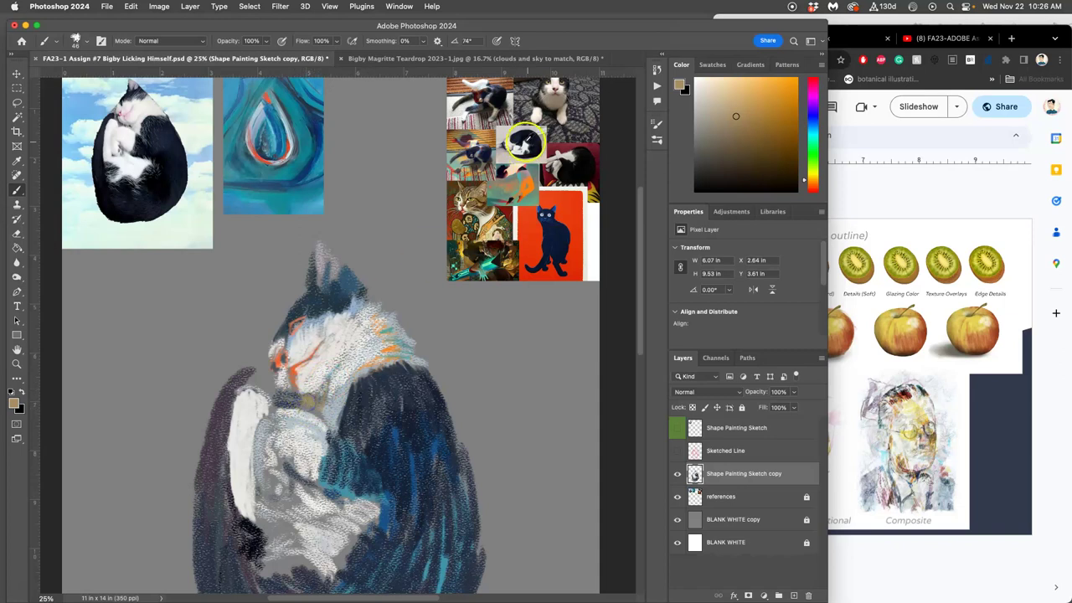
pyautogui.keyDown('alt'); pyautogui.click(504, 172); pyautogui.keyUp('alt')
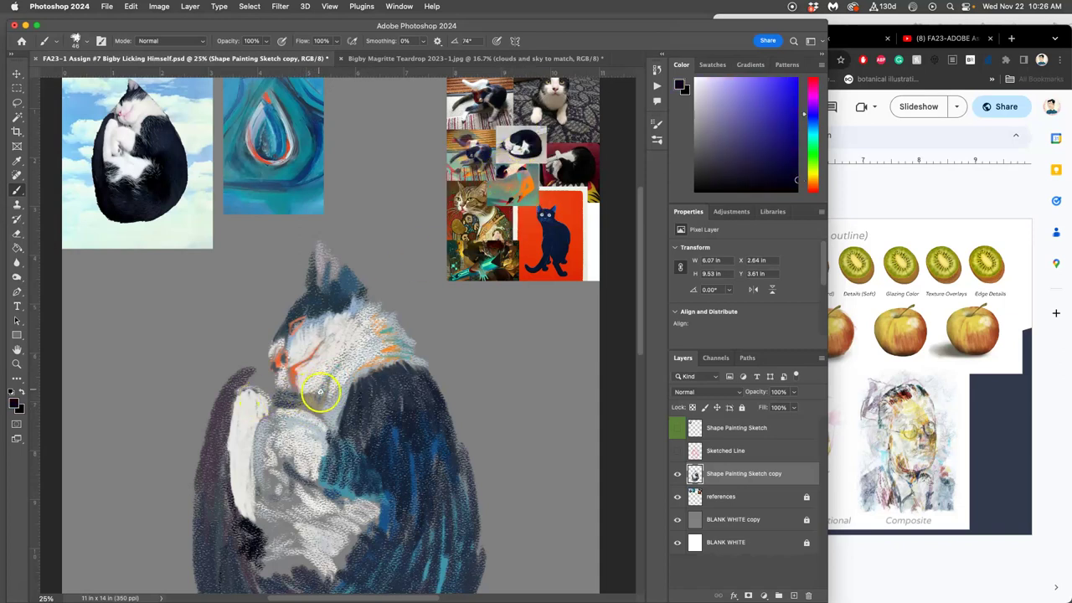
pyautogui.moveTo(322, 397); pyautogui.dragTo(314, 398)
# Darken the curled tail beside the white leg with near-black and sampled dark navy strokes
pyautogui.moveTo(273, 406)
pyautogui.mouseDown()
pyautogui.moveTo(239, 378)
pyautogui.moveTo(223, 412)
pyautogui.moveTo(219, 483)
pyautogui.mouseUp()
pyautogui.keyDown('alt'); pyautogui.click(330, 391); pyautogui.keyUp('alt')
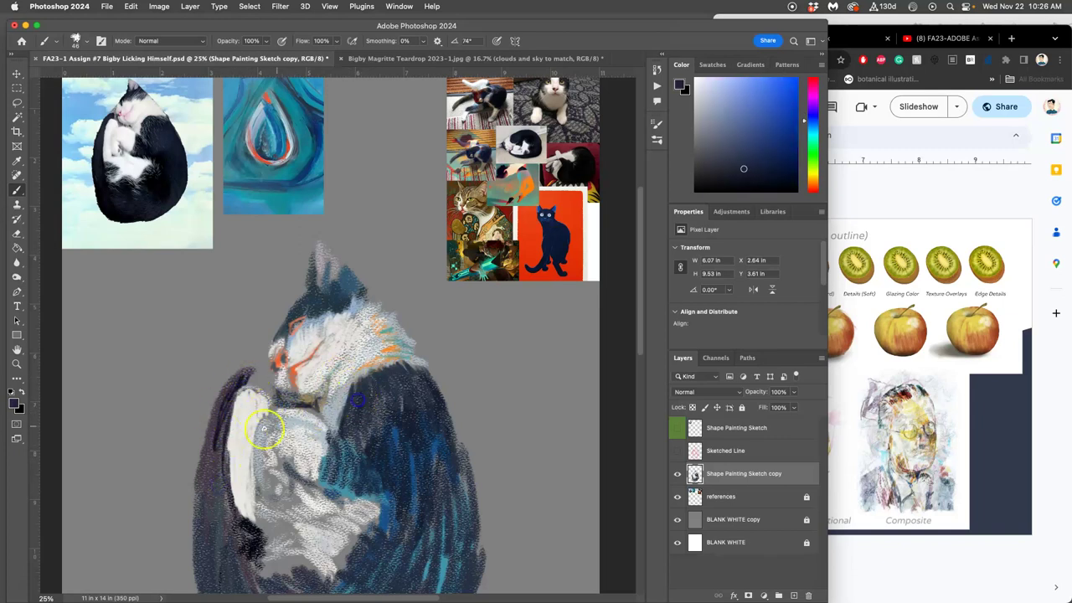
pyautogui.moveTo(222, 414)
pyautogui.mouseDown()
pyautogui.moveTo(233, 500)
pyautogui.moveTo(208, 499)
pyautogui.moveTo(211, 484)
pyautogui.moveTo(225, 537)
pyautogui.moveTo(228, 485)
pyautogui.mouseUp()
# Sample the dark tone below the white leg, brush it along the cat's body, and save the document
pyautogui.keyDown('alt'); pyautogui.click(255, 538); pyautogui.keyUp('alt')
pyautogui.press('super+minus')
pyautogui.press('super+minus')
pyautogui.press('super+minus')
pyautogui.moveTo(388, 357); pyautogui.dragTo(435, 385)
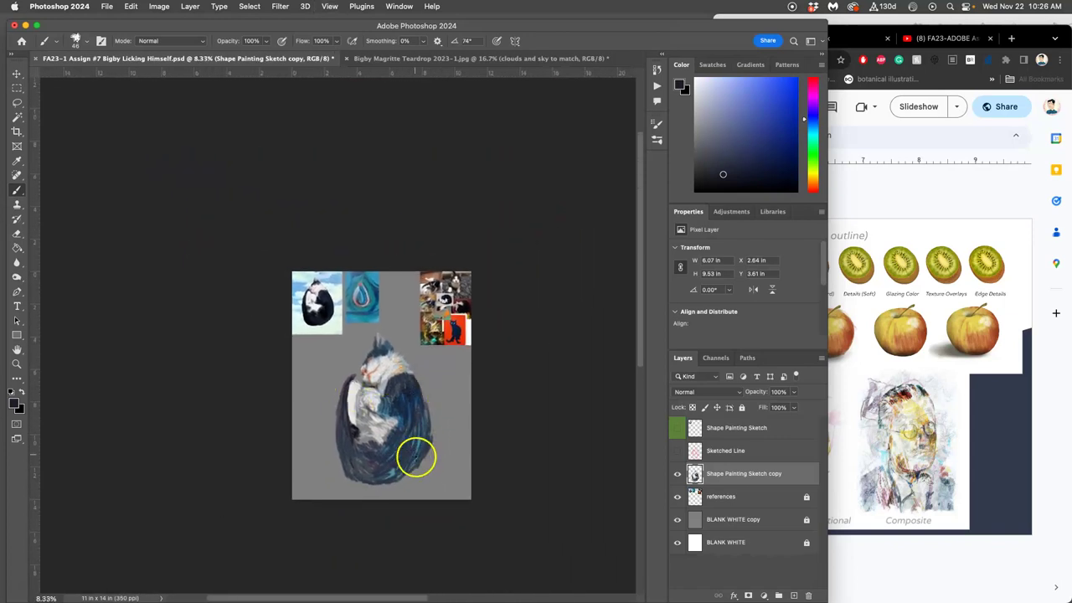
pyautogui.press('super+s')
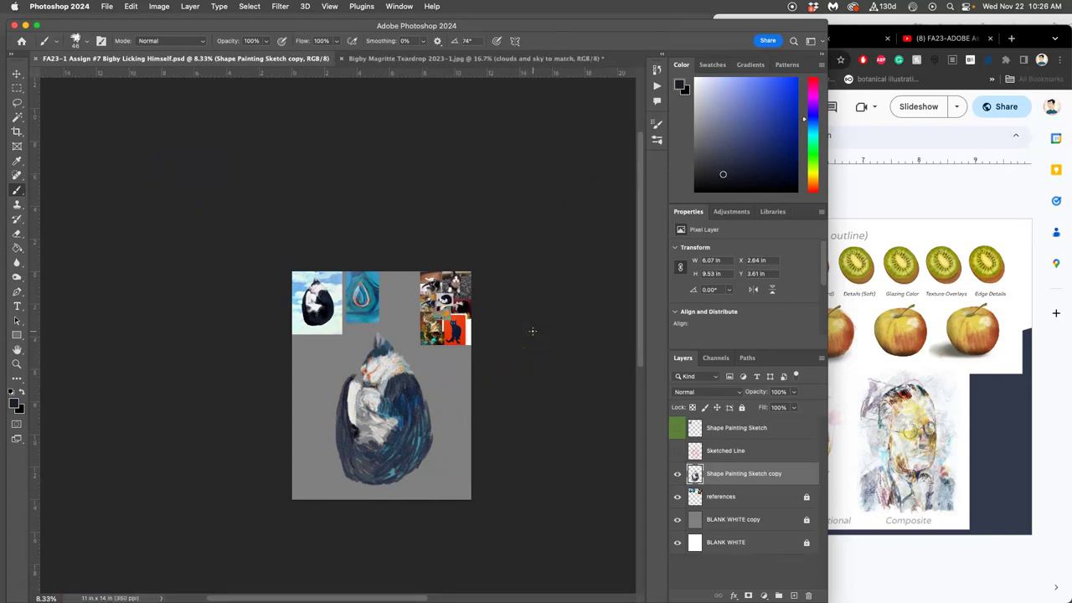
# Close the Bigby Magritte Teardrop 2023-1.jpg document without saving its changes
pyautogui.click(374, 60)
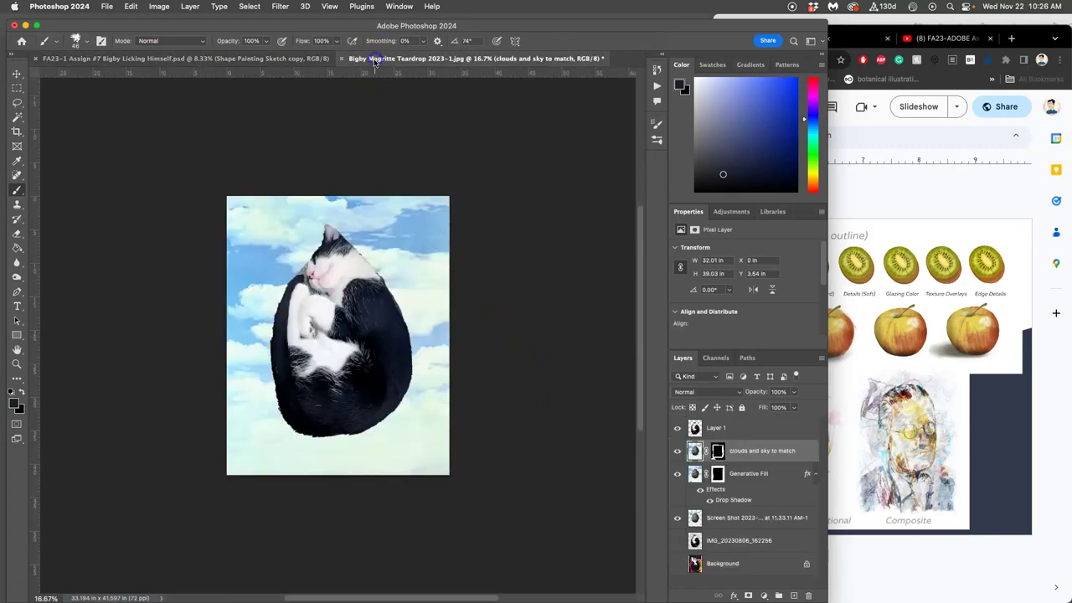
pyautogui.click(343, 58)
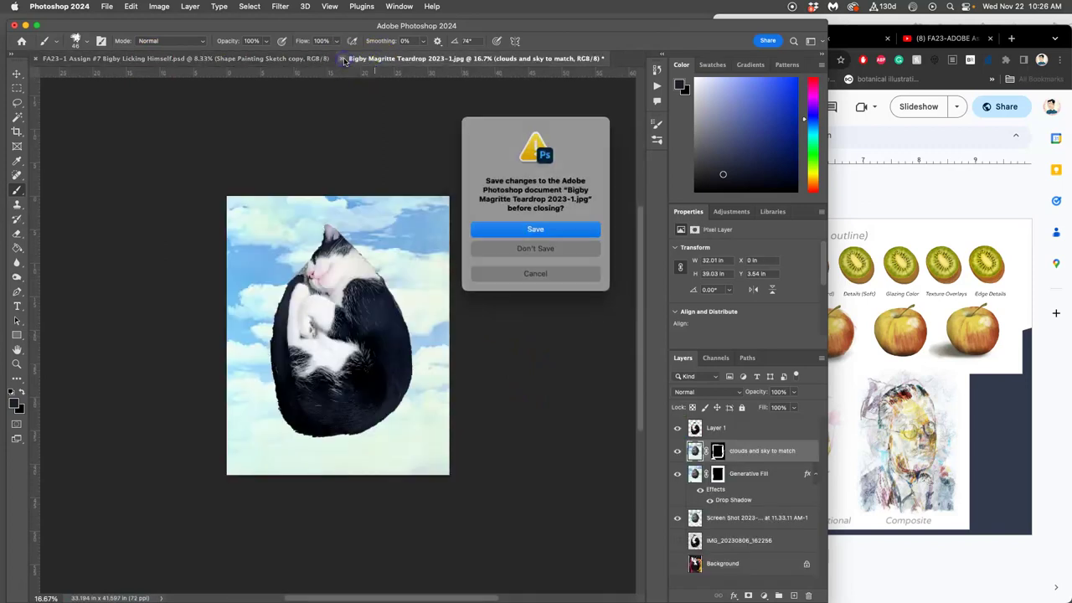
pyautogui.click(533, 249)
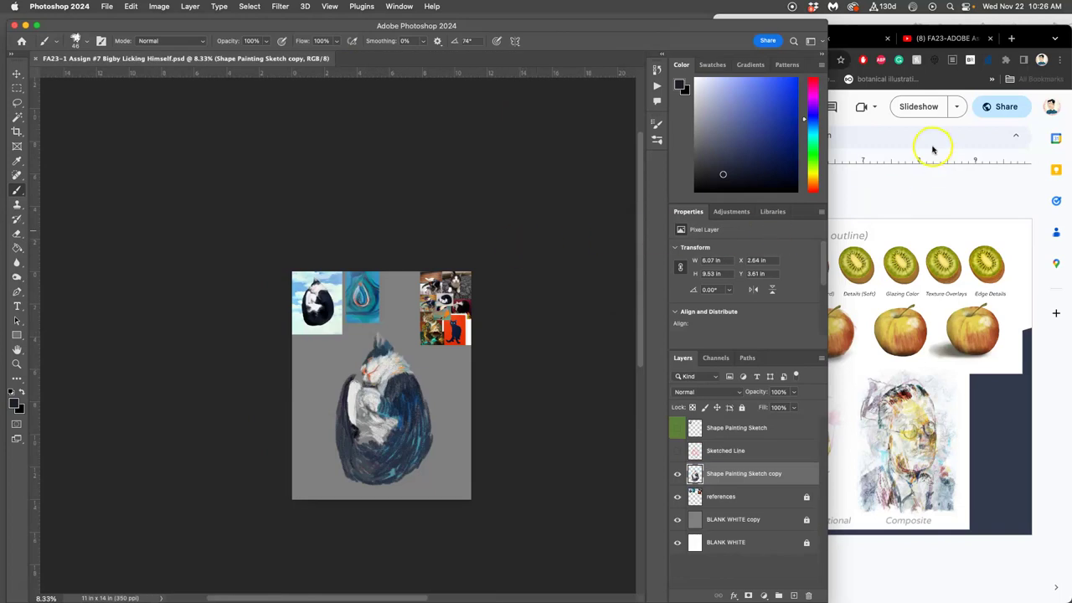
# Bring the cat reference photo forward in Preview to compare it with the painting, and return to Photoshop
pyautogui.click(996, 21)
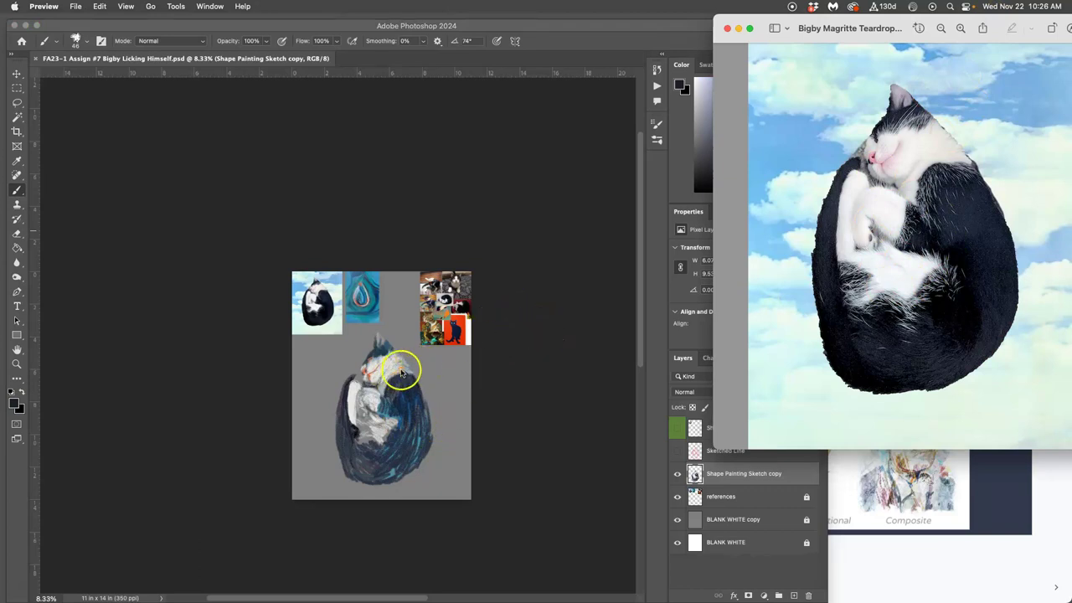
pyautogui.moveTo(398, 372)
pyautogui.mouseDown()
pyautogui.moveTo(399, 388)
pyautogui.moveTo(360, 377)
pyautogui.moveTo(377, 394)
pyautogui.mouseUp()
pyautogui.press('super+z')
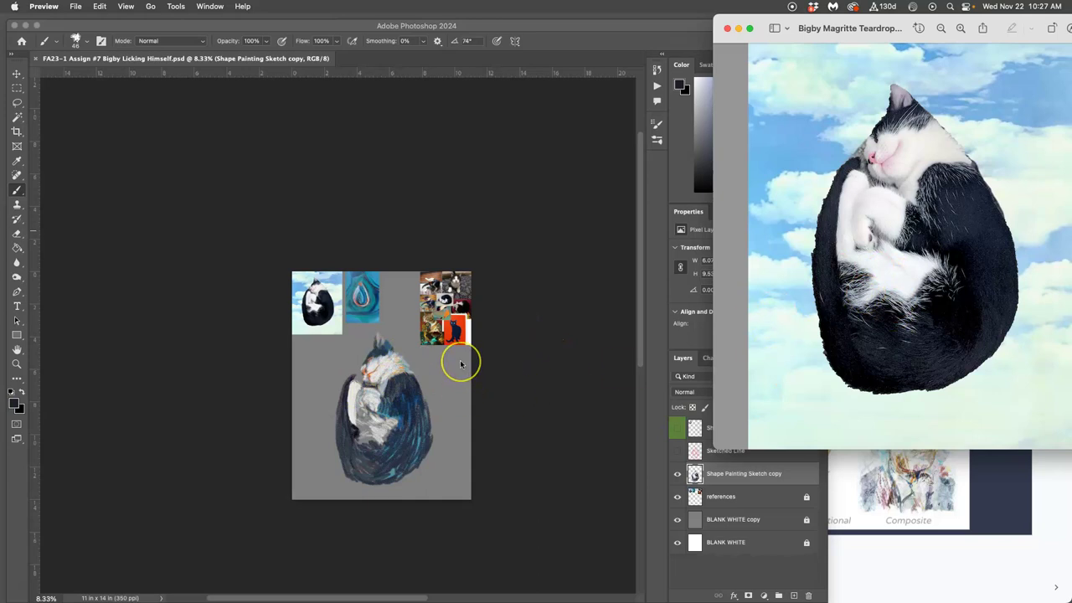
pyautogui.click(490, 165)
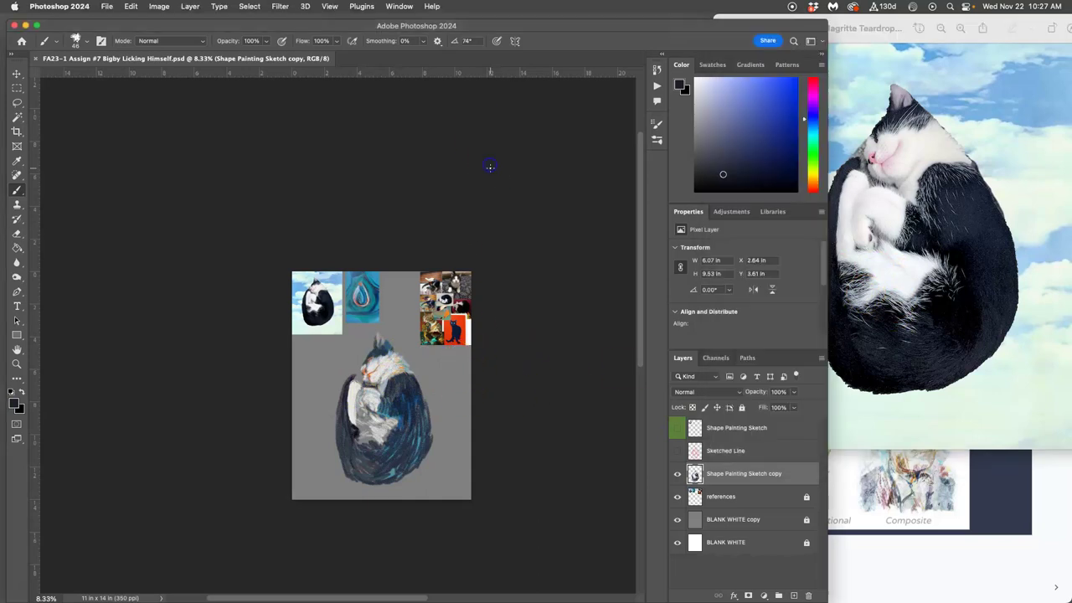
# Create a new RGB document 1000 by 1000 pixels at 350 pixels per inch with a white background
pyautogui.click(109, 7)
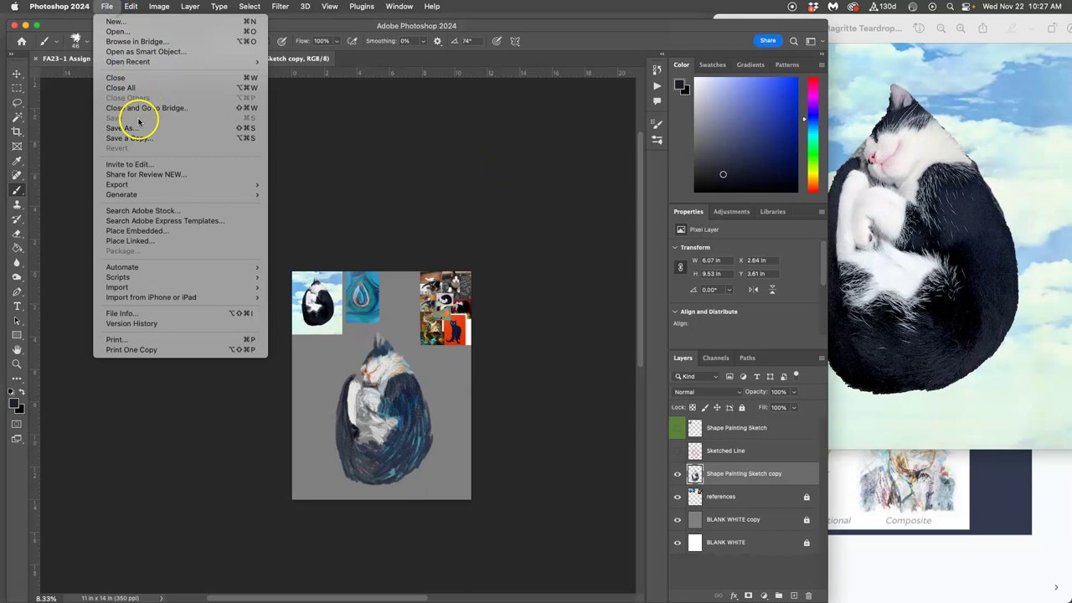
pyautogui.click(366, 126)
pyautogui.click(107, 6)
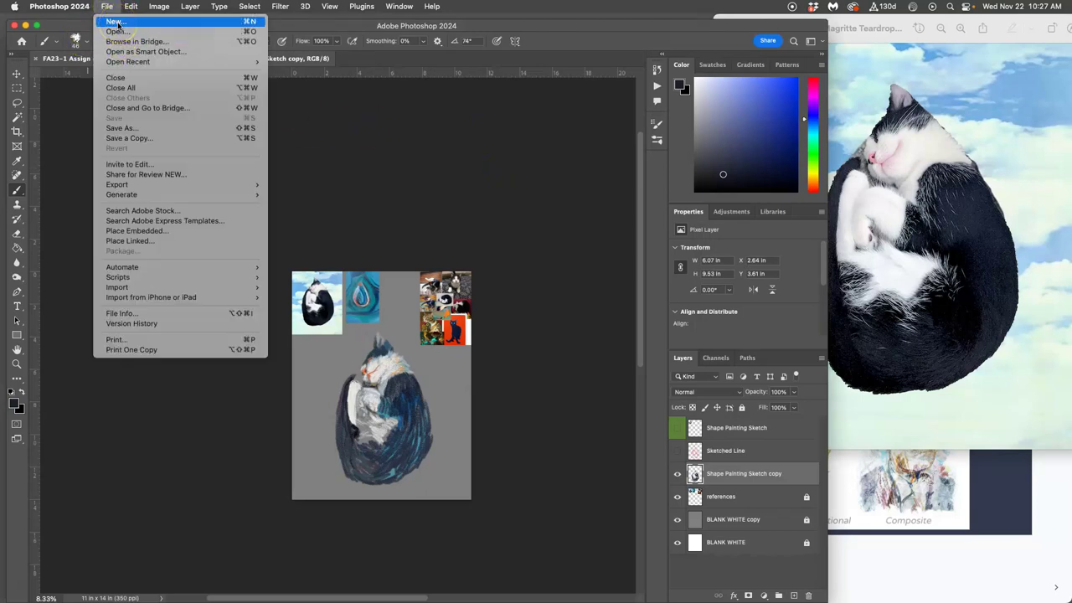
pyautogui.click(115, 22)
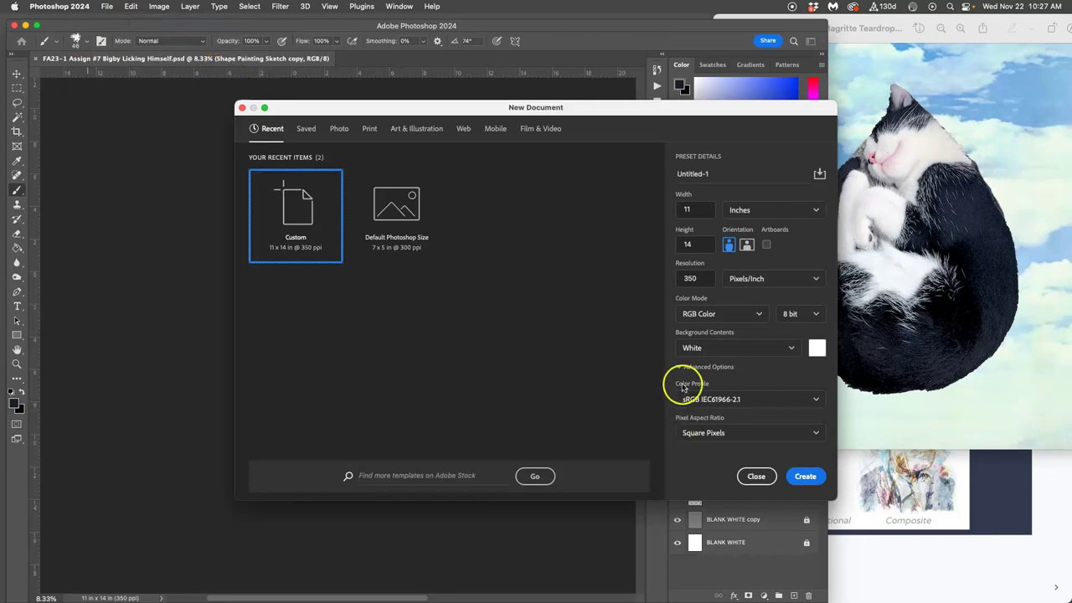
pyautogui.click(741, 210)
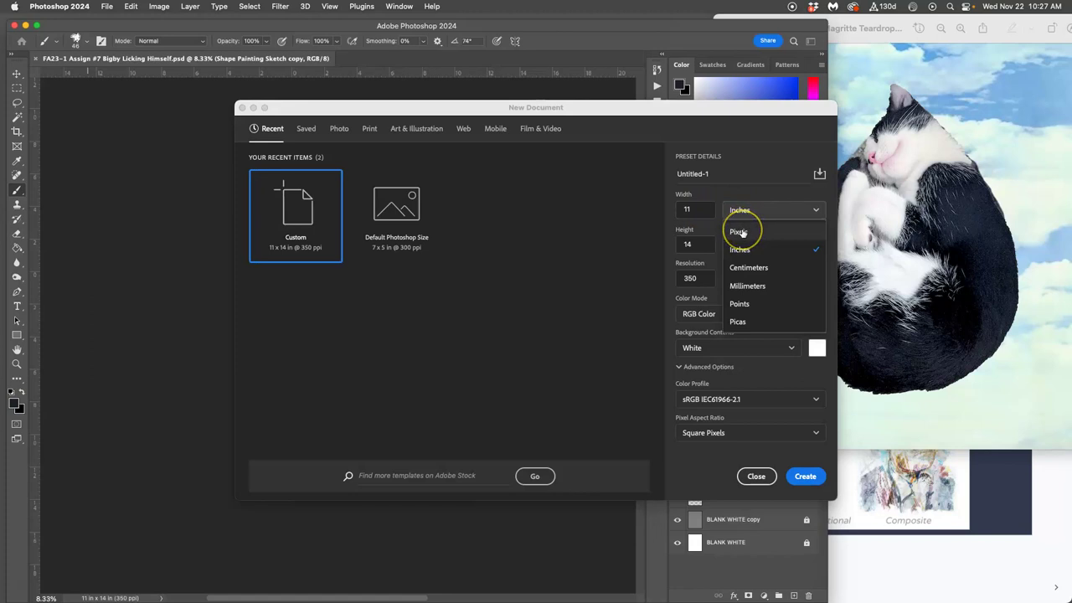
pyautogui.click(741, 232)
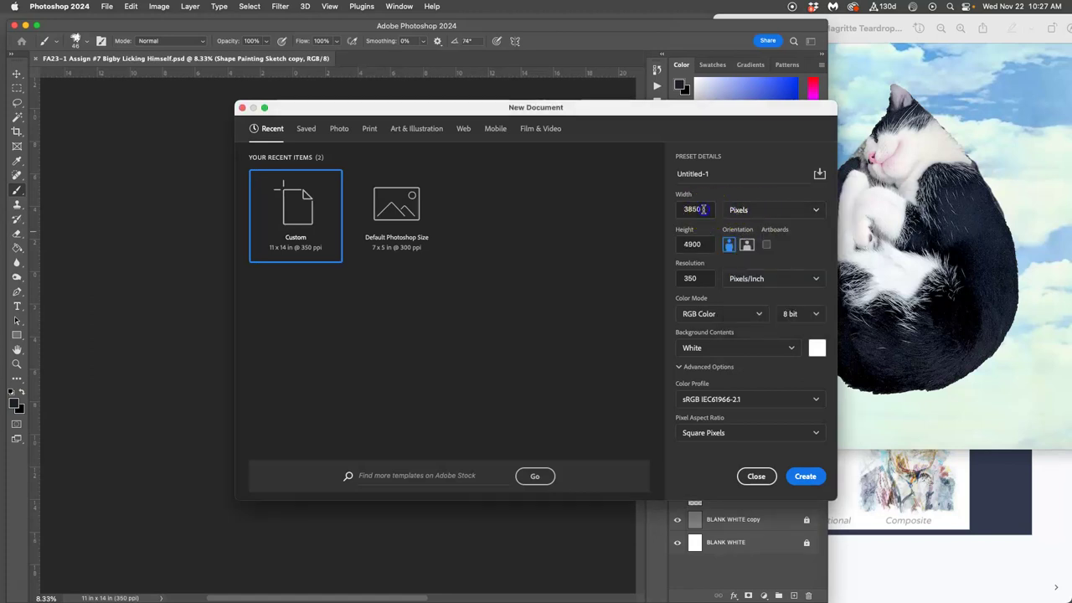
pyautogui.moveTo(705, 209); pyautogui.dragTo(682, 209)
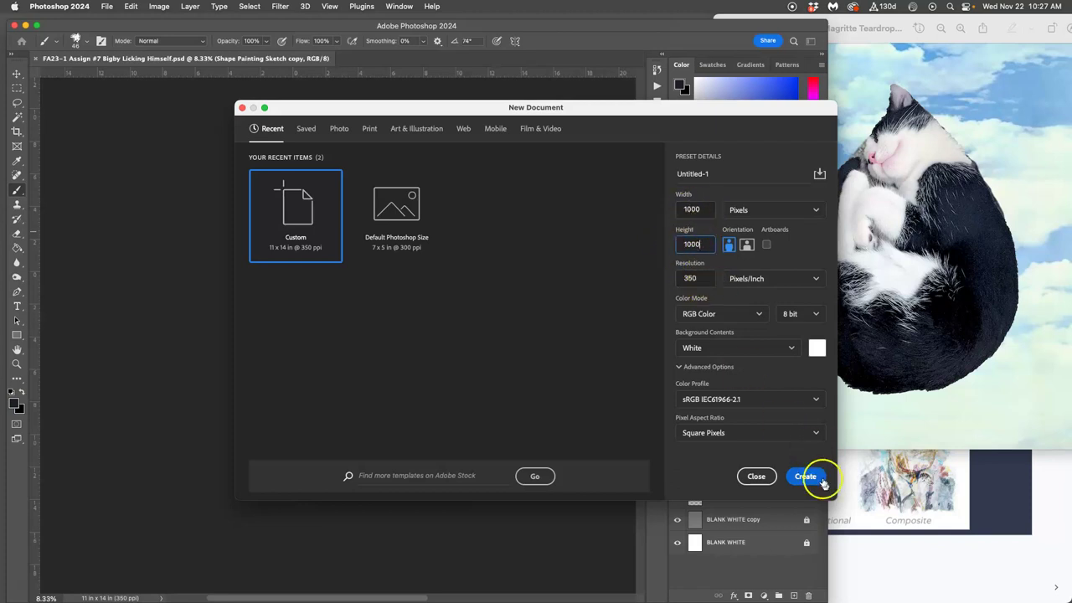
pyautogui.click(805, 476)
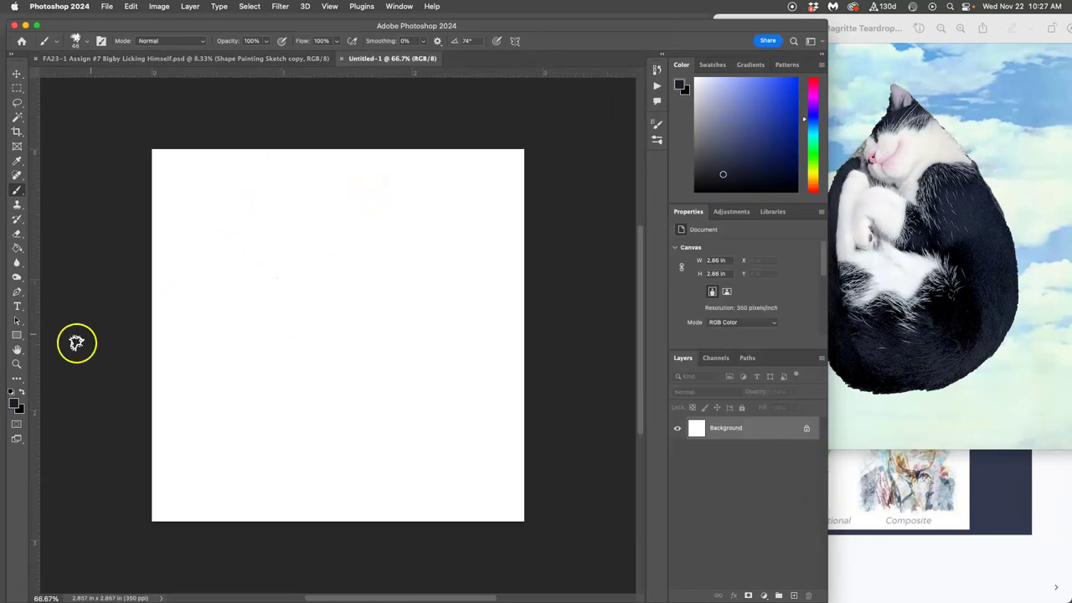
# Reset the colors to black and white and hatch a diagonal band across the canvas with the 46 px KYLE Ultimate Pencil Hard brush
pyautogui.click(12, 392)
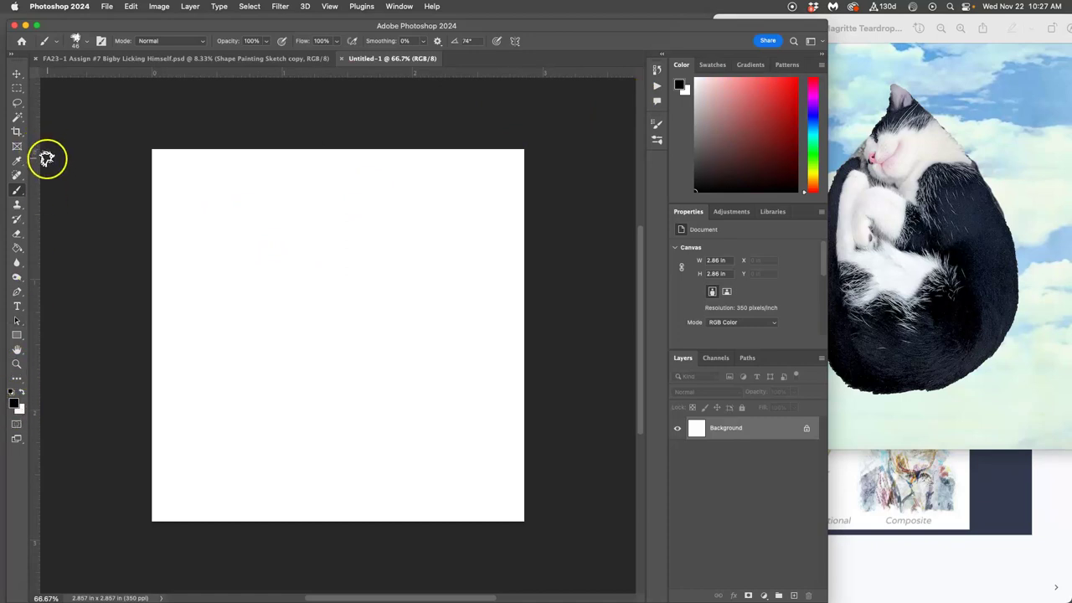
pyautogui.click(84, 42)
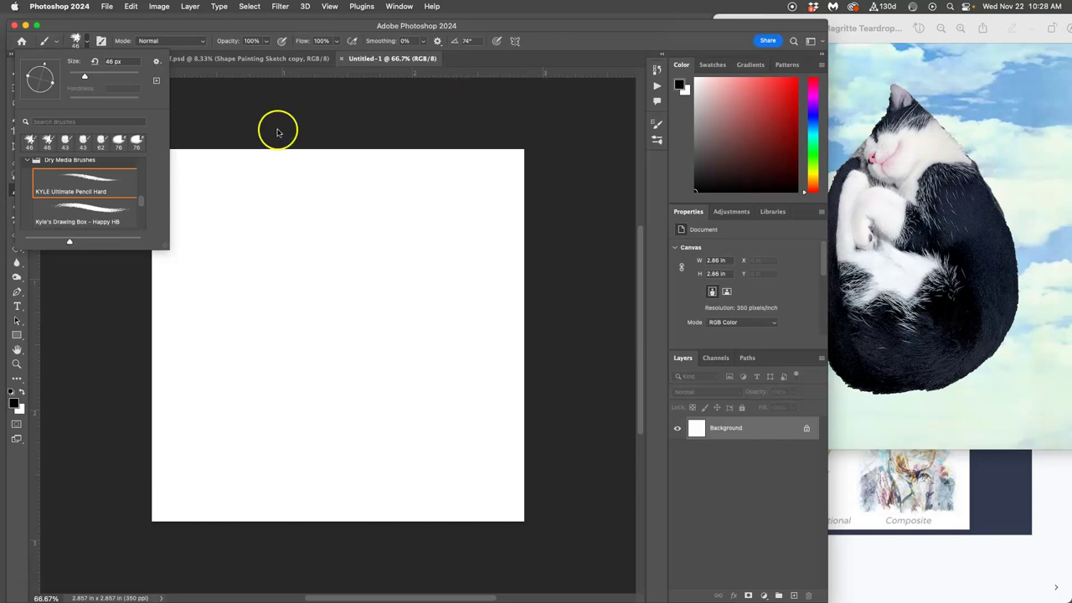
pyautogui.moveTo(231, 184)
pyautogui.mouseDown()
pyautogui.moveTo(195, 216)
pyautogui.moveTo(195, 230)
pyautogui.mouseUp()
pyautogui.moveTo(283, 177); pyautogui.dragTo(195, 254)
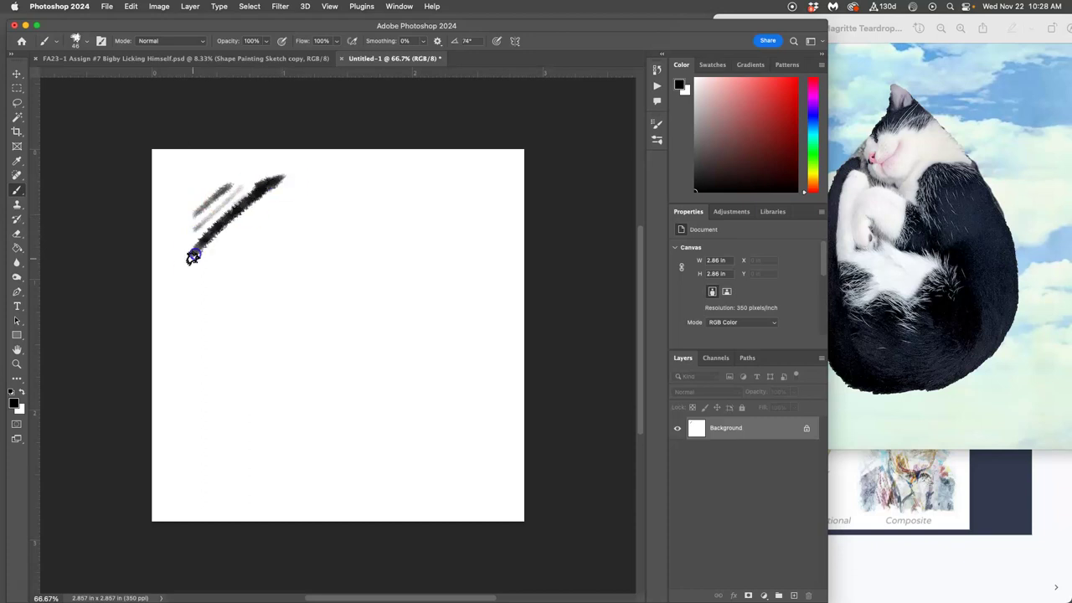
pyautogui.moveTo(267, 215); pyautogui.dragTo(175, 302)
pyautogui.moveTo(249, 235); pyautogui.dragTo(206, 280)
pyautogui.moveTo(282, 190); pyautogui.dragTo(245, 214)
pyautogui.moveTo(287, 209); pyautogui.dragTo(223, 277)
pyautogui.moveTo(282, 244); pyautogui.dragTo(221, 287)
pyautogui.moveTo(229, 292)
pyautogui.mouseDown()
pyautogui.moveTo(151, 356)
pyautogui.moveTo(182, 310)
pyautogui.mouseUp()
pyautogui.moveTo(230, 219); pyautogui.dragTo(209, 182)
pyautogui.moveTo(180, 256); pyautogui.dragTo(252, 210)
pyautogui.moveTo(361, 199); pyautogui.dragTo(239, 312)
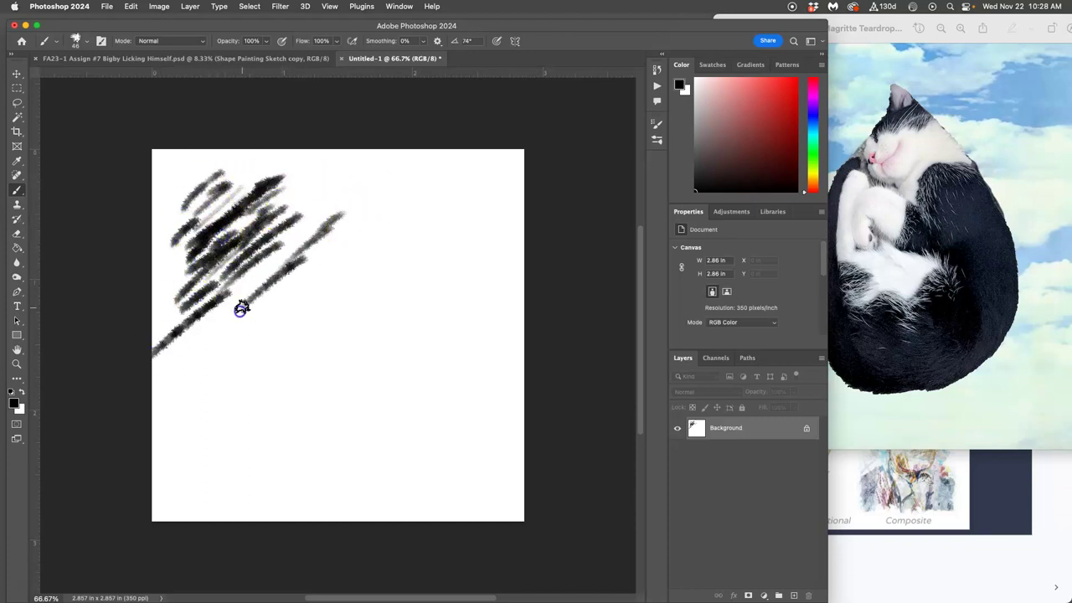
pyautogui.moveTo(280, 251); pyautogui.dragTo(207, 327)
pyautogui.moveTo(301, 203); pyautogui.dragTo(216, 289)
pyautogui.moveTo(340, 190); pyautogui.dragTo(253, 278)
pyautogui.moveTo(328, 230); pyautogui.dragTo(247, 304)
pyautogui.moveTo(346, 258); pyautogui.dragTo(241, 357)
pyautogui.moveTo(298, 281); pyautogui.dragTo(226, 354)
pyautogui.moveTo(265, 291); pyautogui.dragTo(199, 363)
pyautogui.moveTo(273, 331); pyautogui.dragTo(216, 367)
pyautogui.moveTo(280, 341); pyautogui.dragTo(235, 383)
pyautogui.moveTo(332, 292); pyautogui.dragTo(284, 342)
pyautogui.moveTo(363, 264); pyautogui.dragTo(300, 325)
pyautogui.moveTo(358, 287)
pyautogui.mouseDown()
pyautogui.moveTo(313, 333)
pyautogui.moveTo(303, 379)
pyautogui.mouseUp()
pyautogui.moveTo(313, 380); pyautogui.dragTo(272, 425)
pyautogui.moveTo(293, 371); pyautogui.dragTo(261, 406)
pyautogui.moveTo(303, 340); pyautogui.dragTo(251, 394)
pyautogui.moveTo(380, 268); pyautogui.dragTo(298, 352)
pyautogui.moveTo(382, 283); pyautogui.dragTo(325, 342)
pyautogui.moveTo(392, 301); pyautogui.dragTo(328, 373)
pyautogui.moveTo(425, 312); pyautogui.dragTo(284, 448)
pyautogui.moveTo(314, 407); pyautogui.dragTo(256, 467)
pyautogui.moveTo(312, 381); pyautogui.dragTo(258, 439)
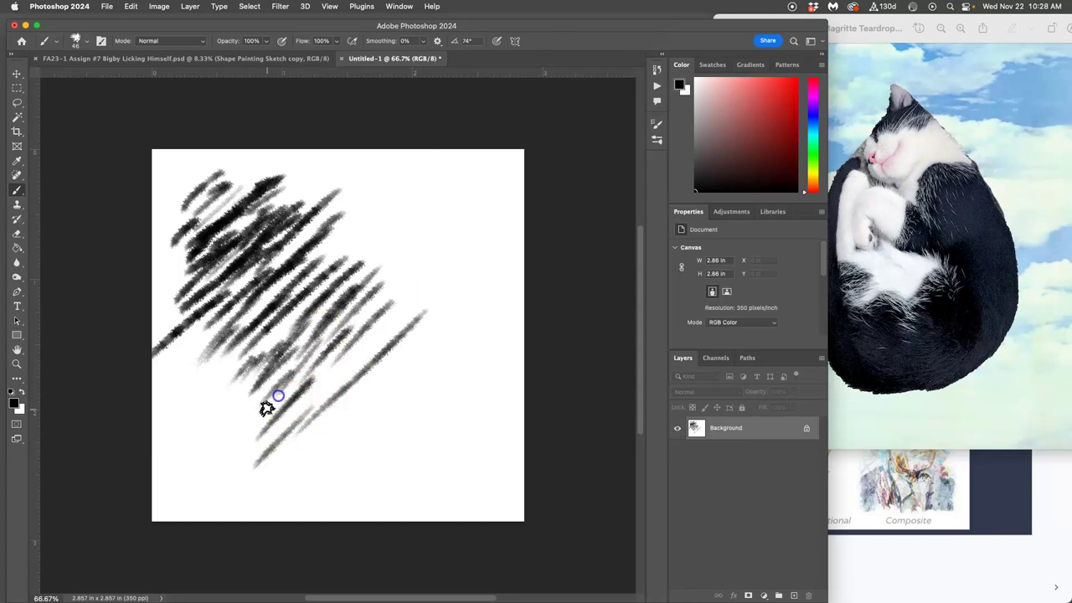
pyautogui.moveTo(359, 306); pyautogui.dragTo(308, 367)
pyautogui.moveTo(419, 234); pyautogui.dragTo(363, 289)
pyautogui.moveTo(385, 225); pyautogui.dragTo(341, 266)
pyautogui.moveTo(354, 233); pyautogui.dragTo(311, 272)
pyautogui.moveTo(340, 217); pyautogui.dragTo(296, 253)
pyautogui.moveTo(394, 284); pyautogui.dragTo(315, 362)
pyautogui.moveTo(397, 305); pyautogui.dragTo(335, 362)
pyautogui.moveTo(376, 344)
pyautogui.mouseDown()
pyautogui.moveTo(302, 403)
pyautogui.moveTo(332, 383)
pyautogui.mouseUp()
pyautogui.moveTo(427, 333)
pyautogui.mouseDown()
pyautogui.moveTo(356, 412)
pyautogui.moveTo(343, 448)
pyautogui.mouseUp()
pyautogui.moveTo(426, 385); pyautogui.dragTo(383, 448)
pyautogui.moveTo(438, 410); pyautogui.dragTo(404, 450)
pyautogui.moveTo(449, 421); pyautogui.dragTo(417, 459)
pyautogui.moveTo(488, 446); pyautogui.dragTo(452, 480)
pyautogui.moveTo(460, 437); pyautogui.dragTo(433, 475)
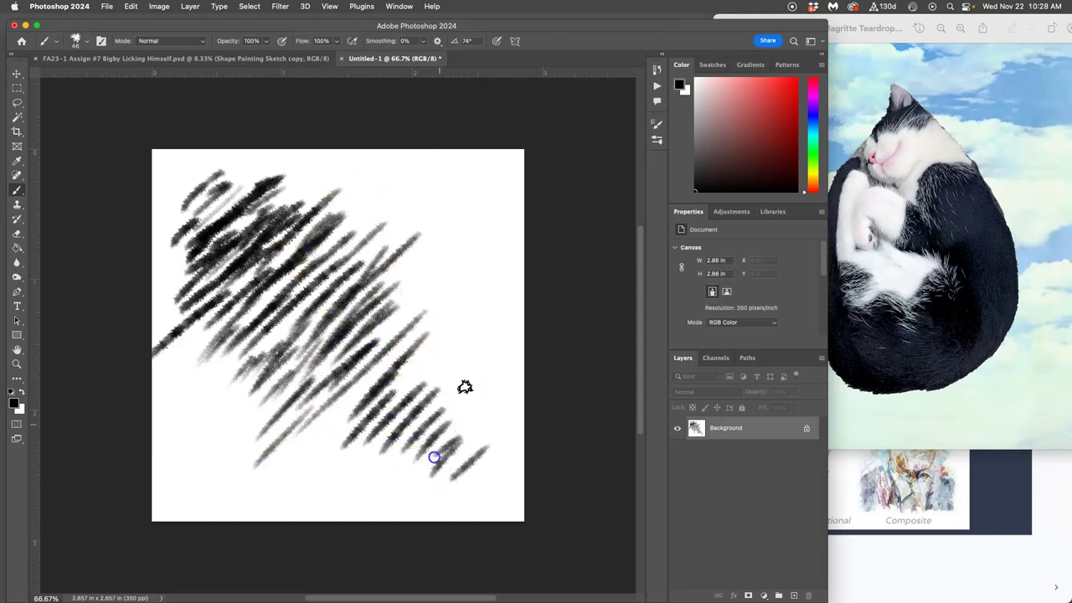
# Widen and darken the hatched band with more overlapping black diagonal strokes on both sides
pyautogui.moveTo(453, 399); pyautogui.dragTo(391, 437)
pyautogui.moveTo(439, 354); pyautogui.dragTo(391, 419)
pyautogui.moveTo(461, 280); pyautogui.dragTo(402, 362)
pyautogui.moveTo(461, 267); pyautogui.dragTo(367, 340)
pyautogui.moveTo(435, 227); pyautogui.dragTo(355, 326)
pyautogui.moveTo(421, 250); pyautogui.dragTo(339, 322)
pyautogui.moveTo(405, 230); pyautogui.dragTo(312, 316)
pyautogui.moveTo(395, 196); pyautogui.dragTo(312, 310)
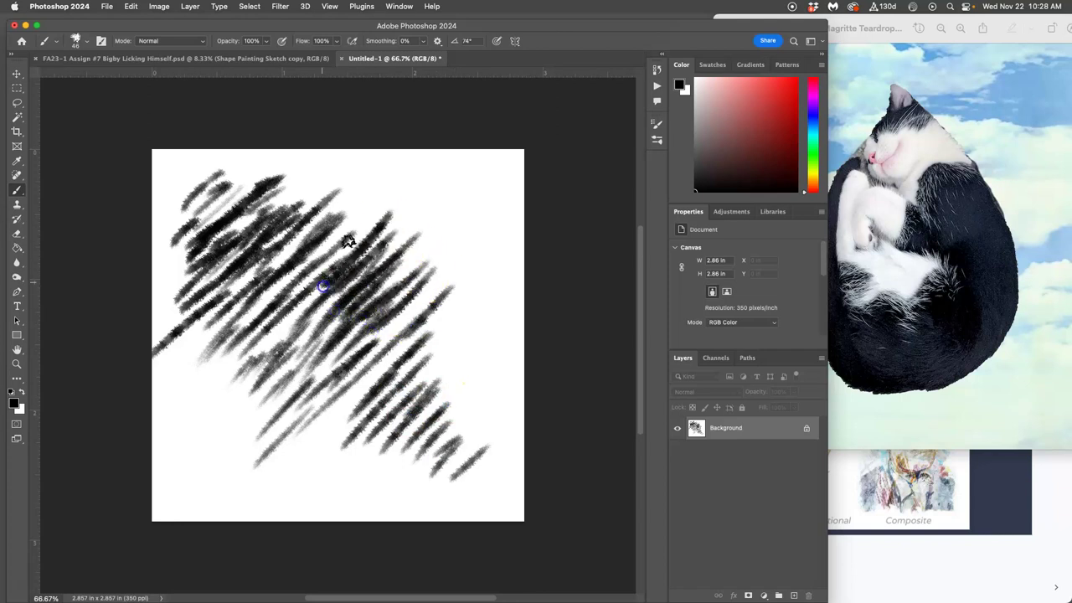
pyautogui.moveTo(376, 215); pyautogui.dragTo(277, 322)
pyautogui.moveTo(340, 248); pyautogui.dragTo(246, 371)
pyautogui.moveTo(331, 294)
pyautogui.mouseDown()
pyautogui.moveTo(239, 390)
pyautogui.moveTo(219, 375)
pyautogui.mouseUp()
pyautogui.moveTo(249, 309); pyautogui.dragTo(201, 368)
pyautogui.moveTo(252, 247)
pyautogui.mouseDown()
pyautogui.moveTo(202, 326)
pyautogui.moveTo(162, 340)
pyautogui.moveTo(191, 232)
pyautogui.moveTo(182, 299)
pyautogui.moveTo(312, 233)
pyautogui.moveTo(376, 220)
pyautogui.moveTo(268, 256)
pyautogui.moveTo(260, 331)
pyautogui.moveTo(394, 306)
pyautogui.moveTo(304, 407)
pyautogui.moveTo(414, 354)
pyautogui.moveTo(296, 460)
pyautogui.moveTo(248, 434)
pyautogui.moveTo(242, 350)
pyautogui.moveTo(182, 346)
pyautogui.moveTo(183, 243)
pyautogui.moveTo(170, 223)
pyautogui.moveTo(196, 204)
pyautogui.moveTo(360, 179)
pyautogui.moveTo(375, 245)
pyautogui.moveTo(444, 360)
pyautogui.mouseUp()
pyautogui.moveTo(462, 268)
pyautogui.mouseDown()
pyautogui.moveTo(454, 310)
pyautogui.moveTo(469, 325)
pyautogui.moveTo(426, 407)
pyautogui.moveTo(443, 438)
pyautogui.moveTo(447, 371)
pyautogui.moveTo(442, 383)
pyautogui.moveTo(430, 256)
pyautogui.moveTo(347, 282)
pyautogui.moveTo(342, 175)
pyautogui.moveTo(311, 184)
pyautogui.moveTo(304, 158)
pyautogui.moveTo(292, 246)
pyautogui.moveTo(447, 245)
pyautogui.moveTo(390, 455)
pyautogui.moveTo(332, 498)
pyautogui.mouseUp()
pyautogui.moveTo(242, 405); pyautogui.dragTo(238, 366)
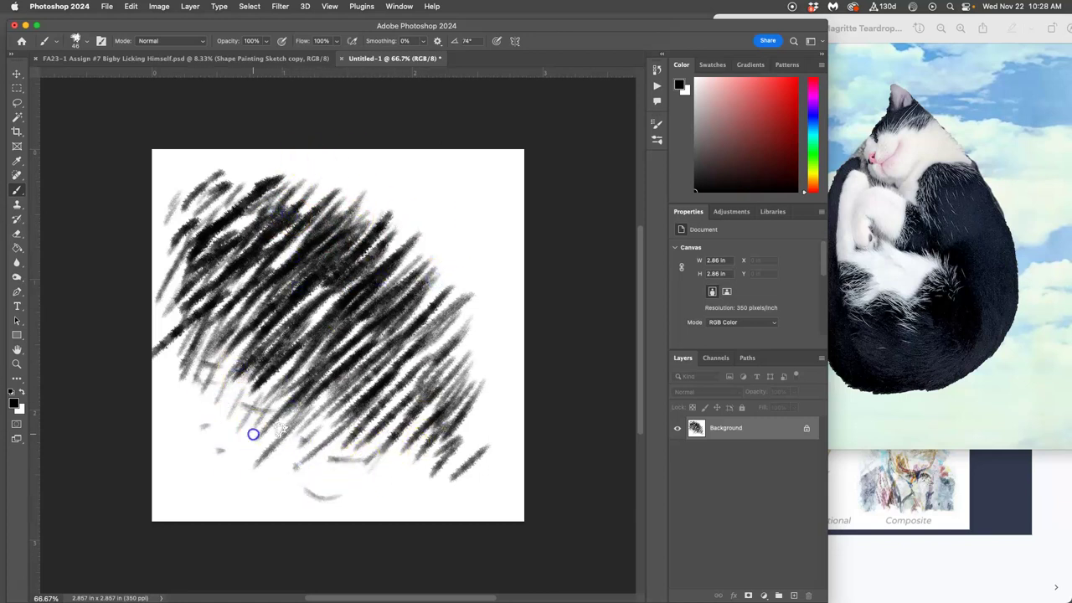
# Roughen the outline of the hatched mass with lighter strokes and scattered black dabs around its edges
pyautogui.moveTo(304, 417)
pyautogui.mouseDown()
pyautogui.moveTo(426, 467)
pyautogui.moveTo(435, 411)
pyautogui.moveTo(372, 339)
pyautogui.mouseUp()
pyautogui.moveTo(323, 280)
pyautogui.mouseDown()
pyautogui.moveTo(382, 259)
pyautogui.moveTo(460, 323)
pyautogui.moveTo(481, 313)
pyautogui.mouseUp()
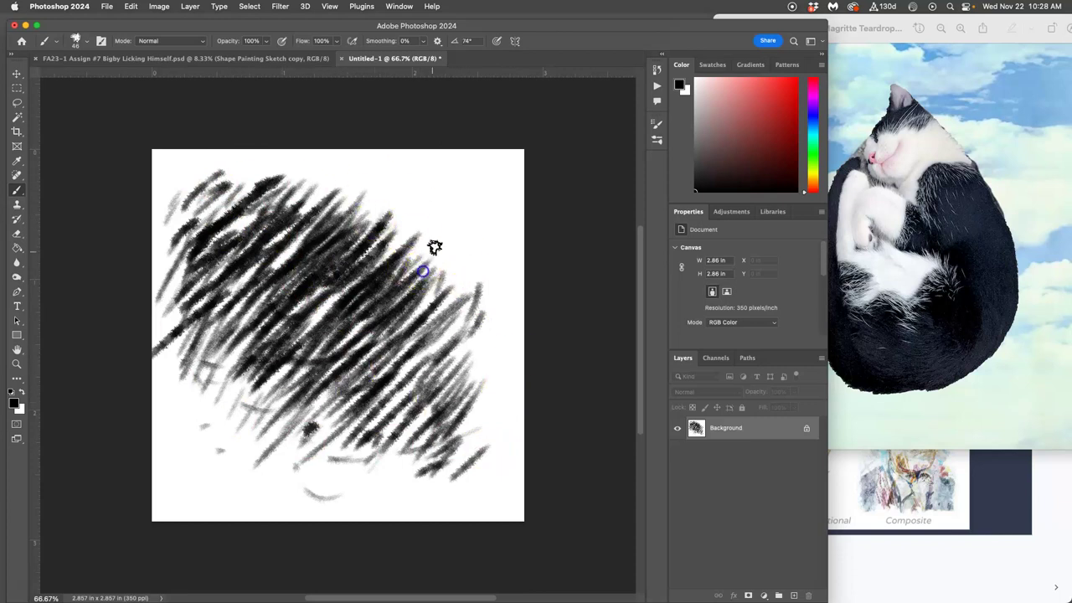
pyautogui.moveTo(457, 256)
pyautogui.mouseDown()
pyautogui.moveTo(450, 306)
pyautogui.moveTo(450, 248)
pyautogui.mouseUp()
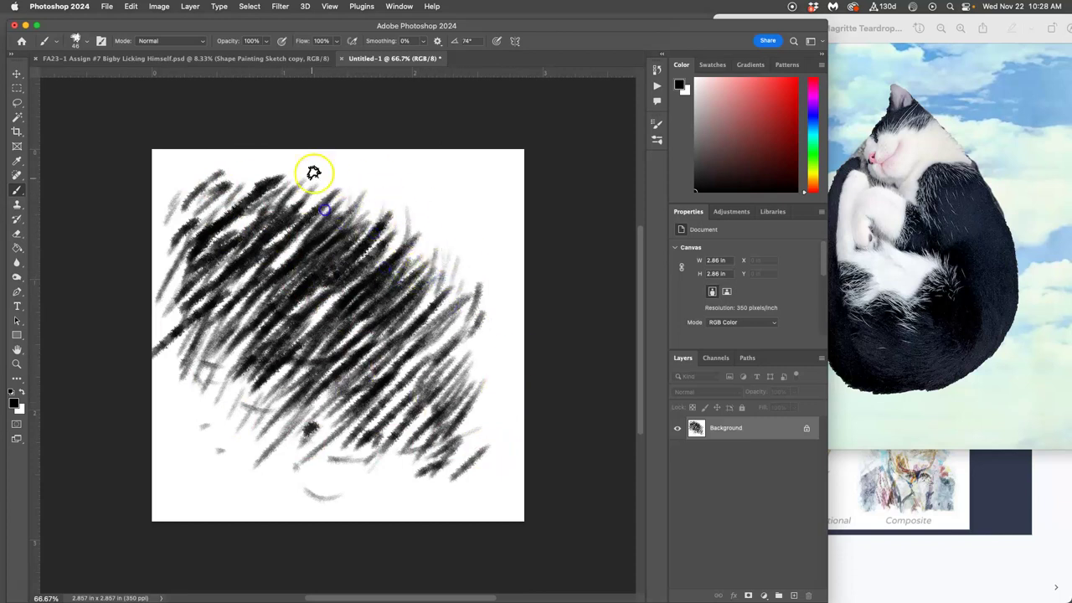
pyautogui.click(251, 167)
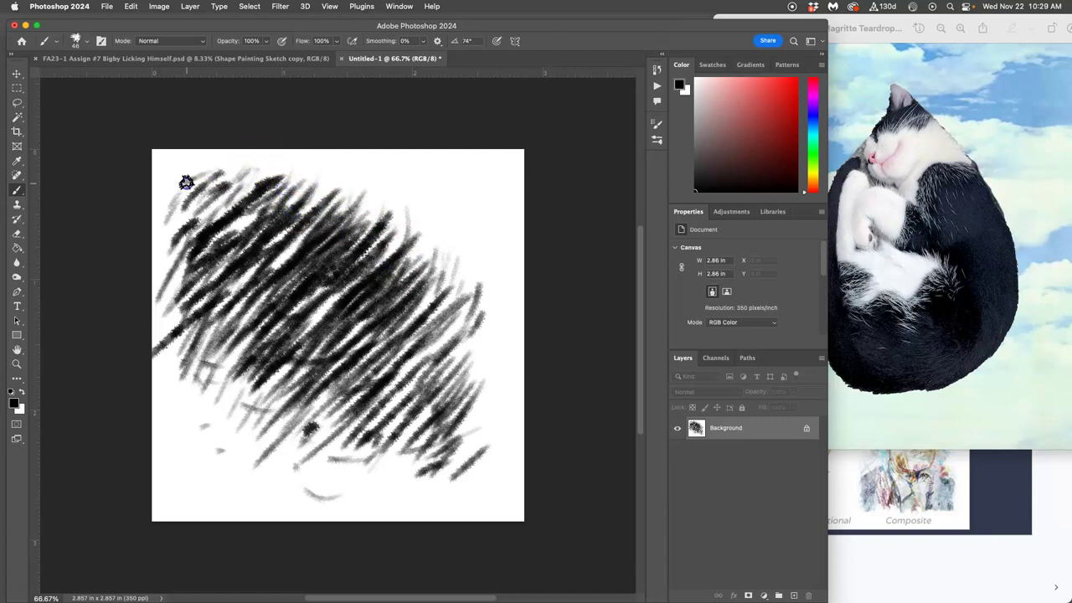
pyautogui.moveTo(168, 192); pyautogui.dragTo(183, 170)
pyautogui.moveTo(160, 230); pyautogui.dragTo(202, 201)
pyautogui.moveTo(159, 256)
pyautogui.mouseDown()
pyautogui.moveTo(177, 198)
pyautogui.moveTo(328, 376)
pyautogui.moveTo(475, 335)
pyautogui.moveTo(478, 414)
pyautogui.moveTo(479, 397)
pyautogui.moveTo(382, 438)
pyautogui.moveTo(376, 469)
pyautogui.moveTo(318, 310)
pyautogui.moveTo(310, 233)
pyautogui.moveTo(249, 287)
pyautogui.moveTo(215, 279)
pyautogui.moveTo(192, 263)
pyautogui.moveTo(195, 199)
pyautogui.moveTo(323, 204)
pyautogui.moveTo(414, 254)
pyautogui.moveTo(424, 314)
pyautogui.moveTo(391, 453)
pyautogui.moveTo(455, 394)
pyautogui.moveTo(376, 349)
pyautogui.moveTo(309, 259)
pyautogui.moveTo(263, 338)
pyautogui.moveTo(257, 273)
pyautogui.moveTo(223, 220)
pyautogui.moveTo(371, 232)
pyautogui.moveTo(379, 337)
pyautogui.moveTo(421, 395)
pyautogui.moveTo(472, 408)
pyautogui.moveTo(332, 411)
pyautogui.moveTo(346, 449)
pyautogui.moveTo(419, 426)
pyautogui.moveTo(485, 431)
pyautogui.moveTo(411, 497)
pyautogui.moveTo(360, 454)
pyautogui.moveTo(310, 466)
pyautogui.moveTo(338, 450)
pyautogui.moveTo(334, 481)
pyautogui.moveTo(276, 427)
pyautogui.moveTo(268, 335)
pyautogui.moveTo(210, 259)
pyautogui.moveTo(268, 246)
pyautogui.moveTo(376, 259)
pyautogui.moveTo(366, 304)
pyautogui.moveTo(489, 277)
pyautogui.moveTo(448, 313)
pyautogui.moveTo(527, 313)
pyautogui.moveTo(421, 407)
pyautogui.moveTo(412, 237)
pyautogui.moveTo(326, 179)
pyautogui.moveTo(282, 257)
pyautogui.moveTo(324, 399)
pyautogui.mouseUp()
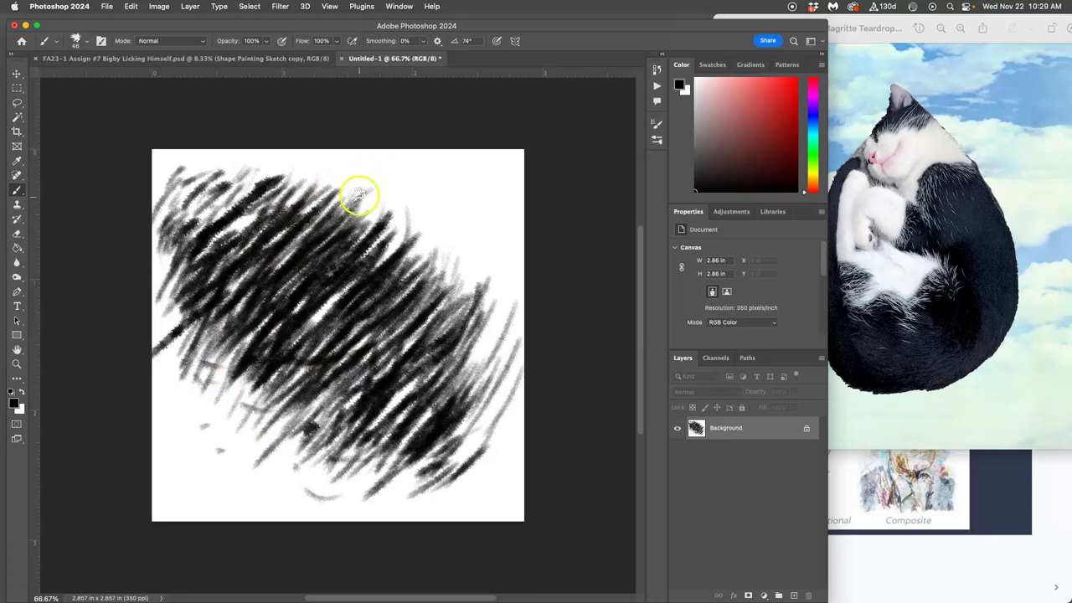
pyautogui.moveTo(352, 173)
pyautogui.mouseDown()
pyautogui.moveTo(378, 224)
pyautogui.moveTo(472, 258)
pyautogui.moveTo(383, 192)
pyautogui.moveTo(431, 240)
pyautogui.moveTo(454, 247)
pyautogui.moveTo(363, 175)
pyautogui.moveTo(240, 314)
pyautogui.moveTo(241, 373)
pyautogui.mouseUp()
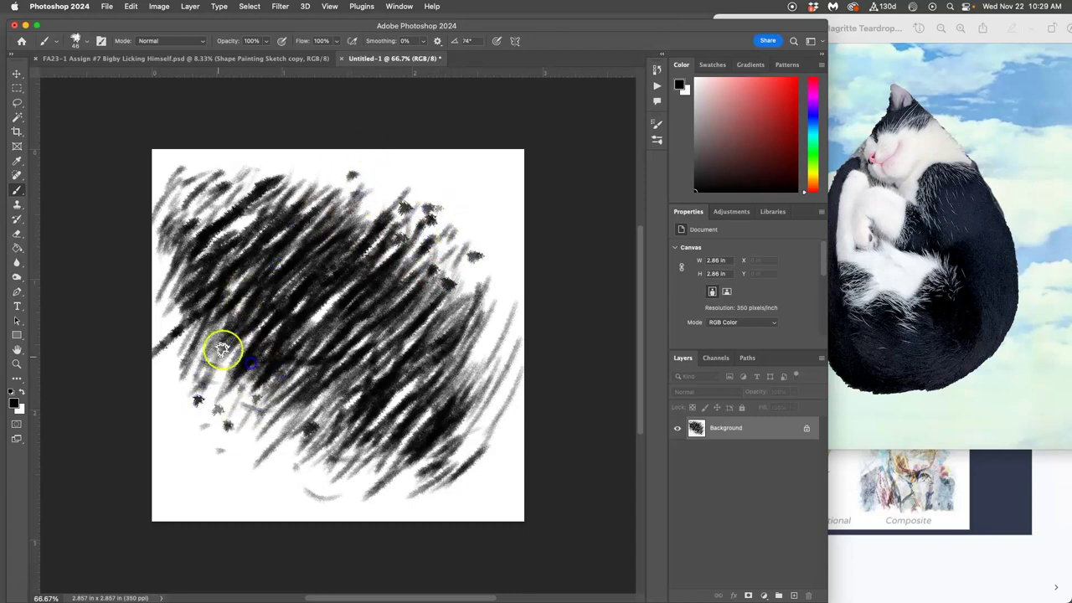
pyautogui.moveTo(287, 421)
pyautogui.mouseDown()
pyautogui.moveTo(210, 395)
pyautogui.moveTo(196, 376)
pyautogui.moveTo(218, 265)
pyautogui.moveTo(183, 280)
pyautogui.moveTo(170, 265)
pyautogui.mouseUp()
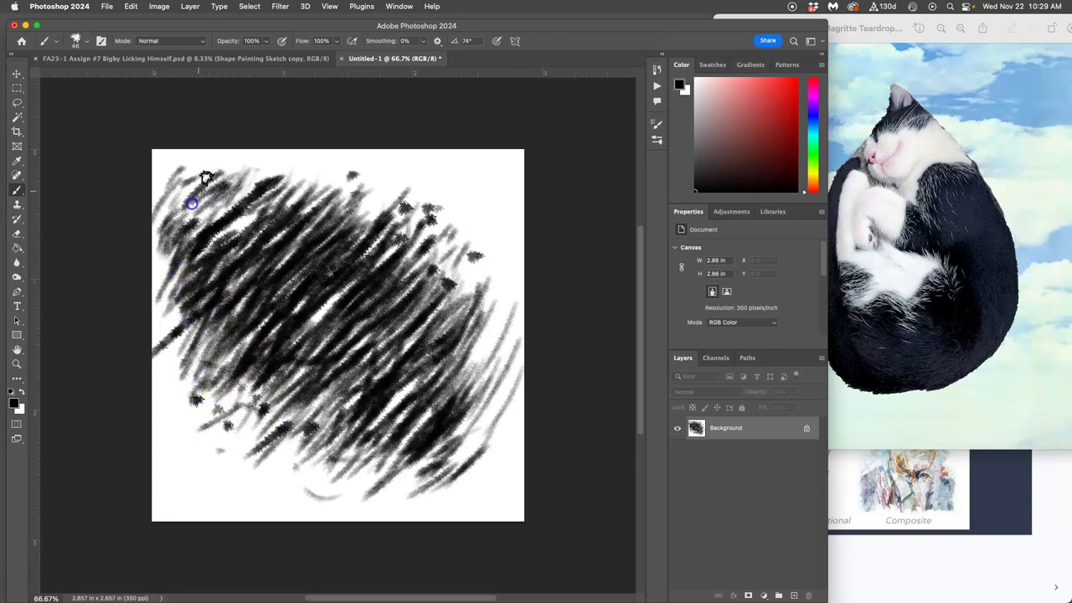
pyautogui.moveTo(239, 199)
pyautogui.mouseDown()
pyautogui.moveTo(216, 216)
pyautogui.moveTo(254, 221)
pyautogui.mouseUp()
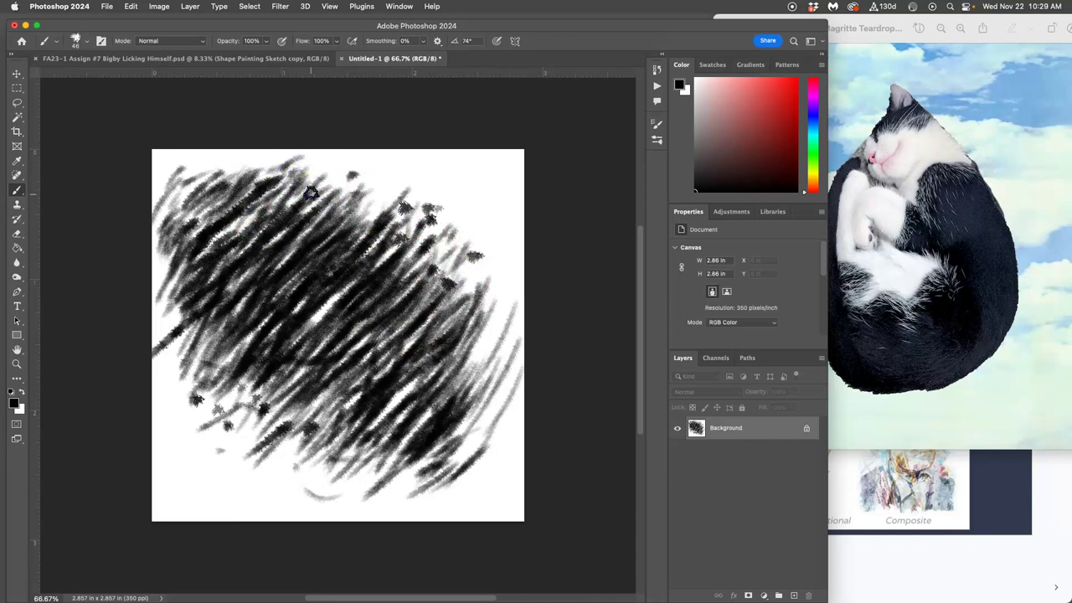
pyautogui.moveTo(333, 172)
pyautogui.mouseDown()
pyautogui.moveTo(345, 163)
pyautogui.moveTo(366, 210)
pyautogui.moveTo(391, 182)
pyautogui.moveTo(443, 220)
pyautogui.moveTo(462, 283)
pyautogui.moveTo(445, 330)
pyautogui.moveTo(495, 332)
pyautogui.moveTo(498, 364)
pyautogui.moveTo(464, 355)
pyautogui.moveTo(477, 433)
pyautogui.moveTo(447, 493)
pyautogui.moveTo(347, 491)
pyautogui.moveTo(299, 428)
pyautogui.moveTo(282, 352)
pyautogui.moveTo(201, 374)
pyautogui.moveTo(255, 307)
pyautogui.mouseUp()
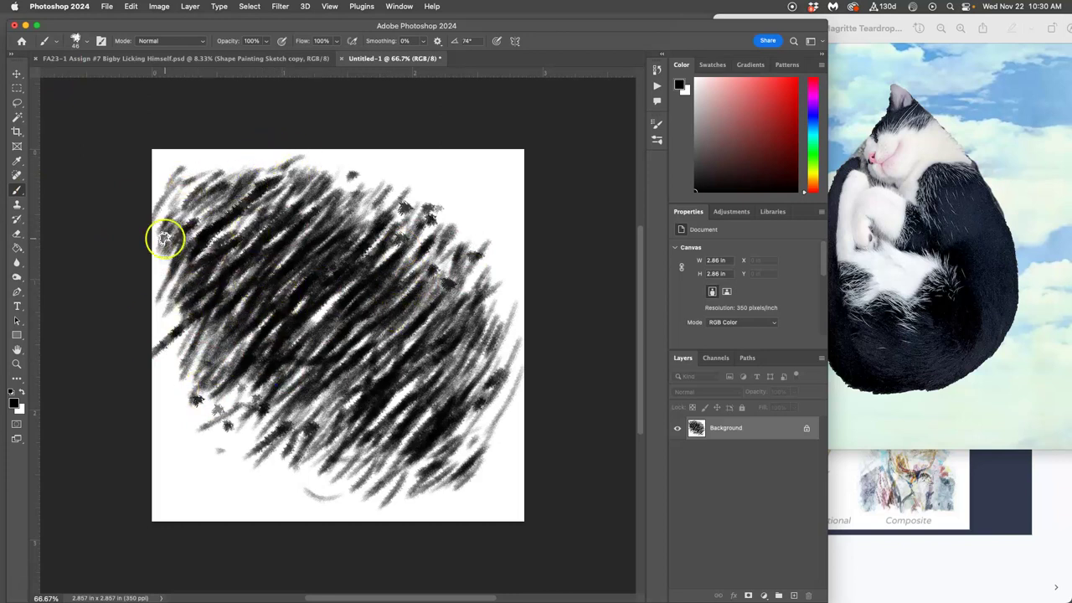
# Erase the hatching that touches the canvas borders with the Eraser so the texture is isolated on white
pyautogui.click(17, 235)
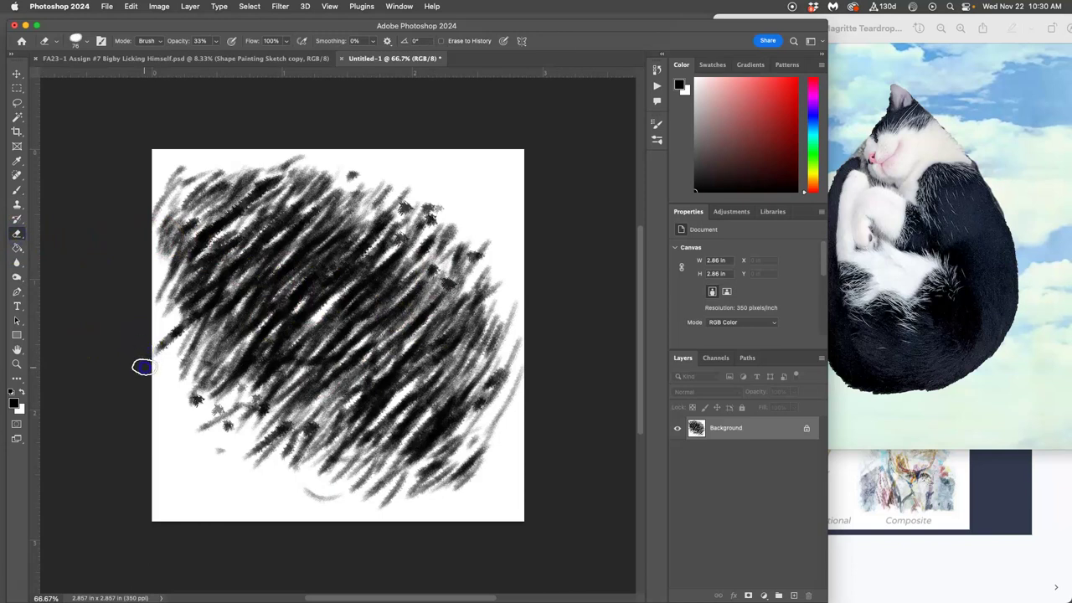
pyautogui.moveTo(167, 206); pyautogui.dragTo(143, 219)
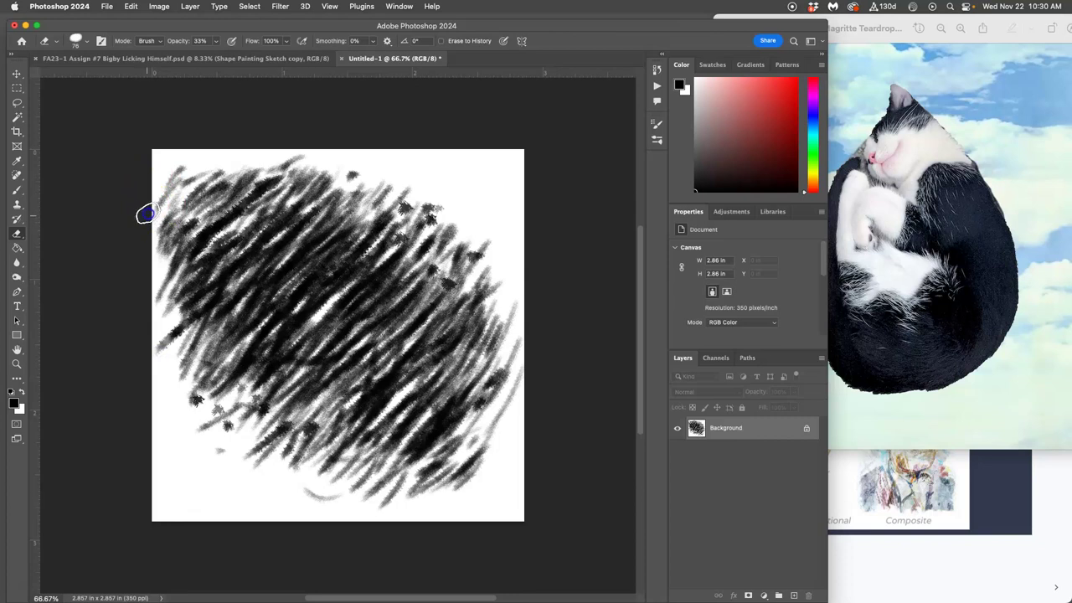
pyautogui.moveTo(138, 342)
pyautogui.mouseDown()
pyautogui.moveTo(158, 410)
pyautogui.moveTo(187, 441)
pyautogui.mouseUp()
pyautogui.moveTo(491, 415); pyautogui.dragTo(527, 355)
pyautogui.moveTo(359, 121); pyautogui.dragTo(326, 134)
# Define the hatched texture as a brush preset named FA23-1 followed by the artist's first name
pyautogui.click(131, 6)
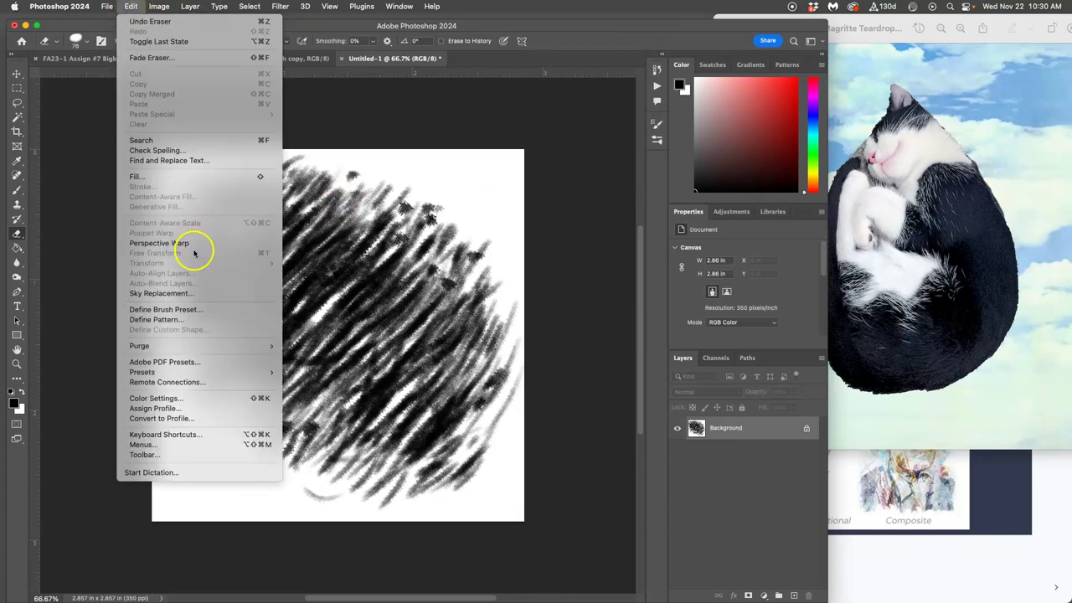
pyautogui.click(186, 314)
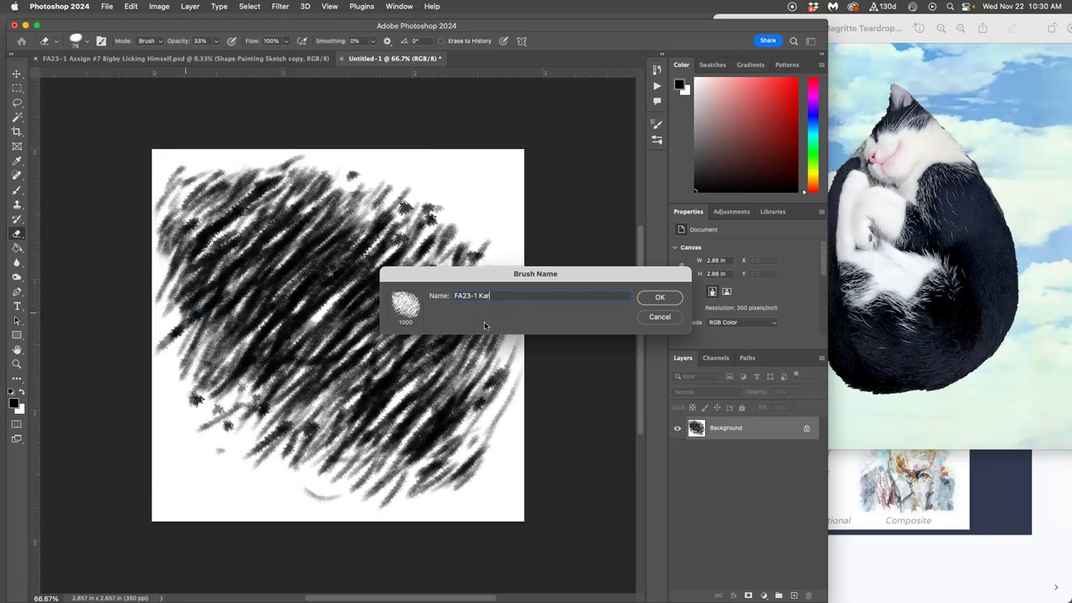
pyautogui.click(659, 298)
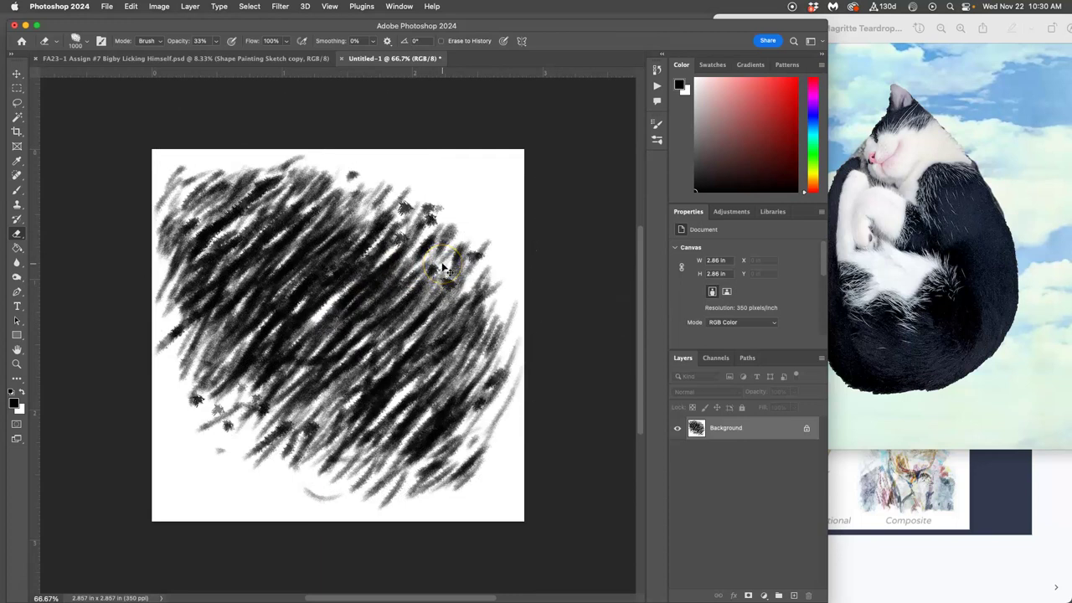
# Fill the whole canvas with white, deselect it, and set the Eraser's opacity to 100%
pyautogui.press('super+a')
pyautogui.press('BackSpace')
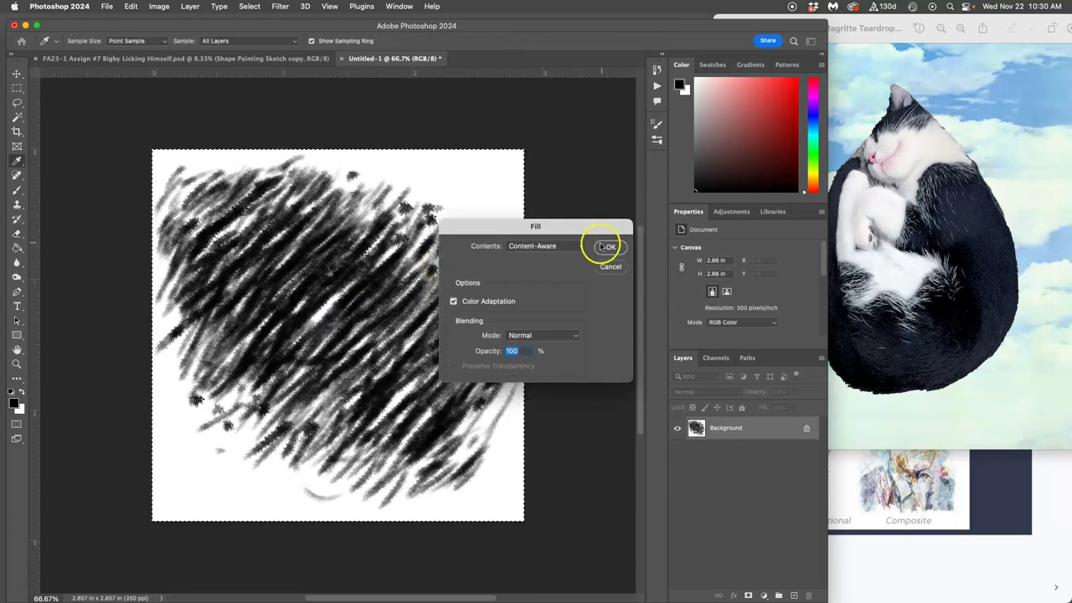
pyautogui.click(573, 246)
pyautogui.click(536, 307)
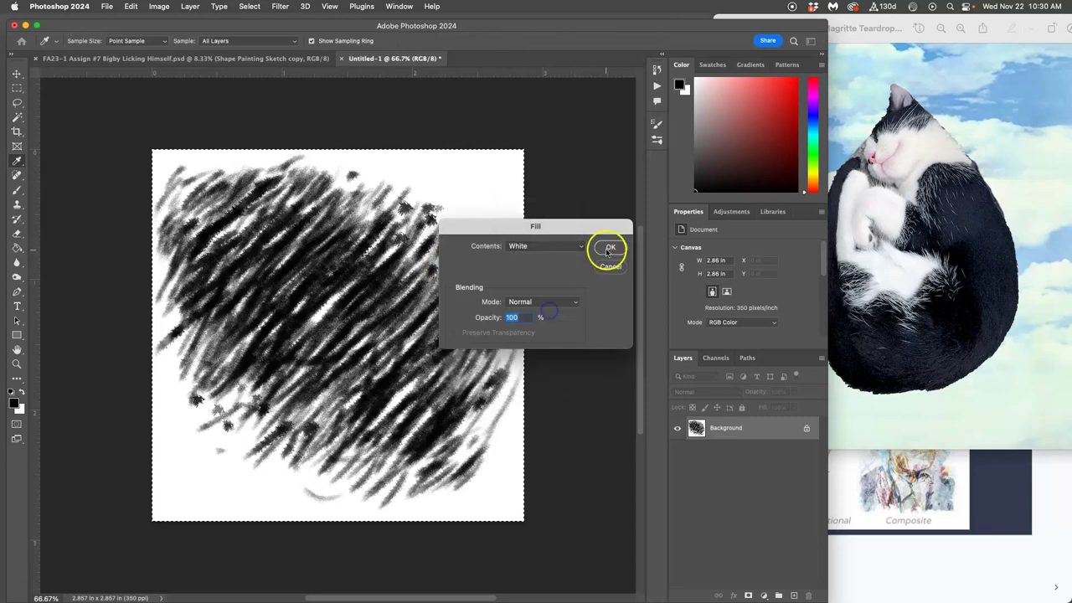
pyautogui.click(610, 246)
pyautogui.press('e')
pyautogui.press('super+d')
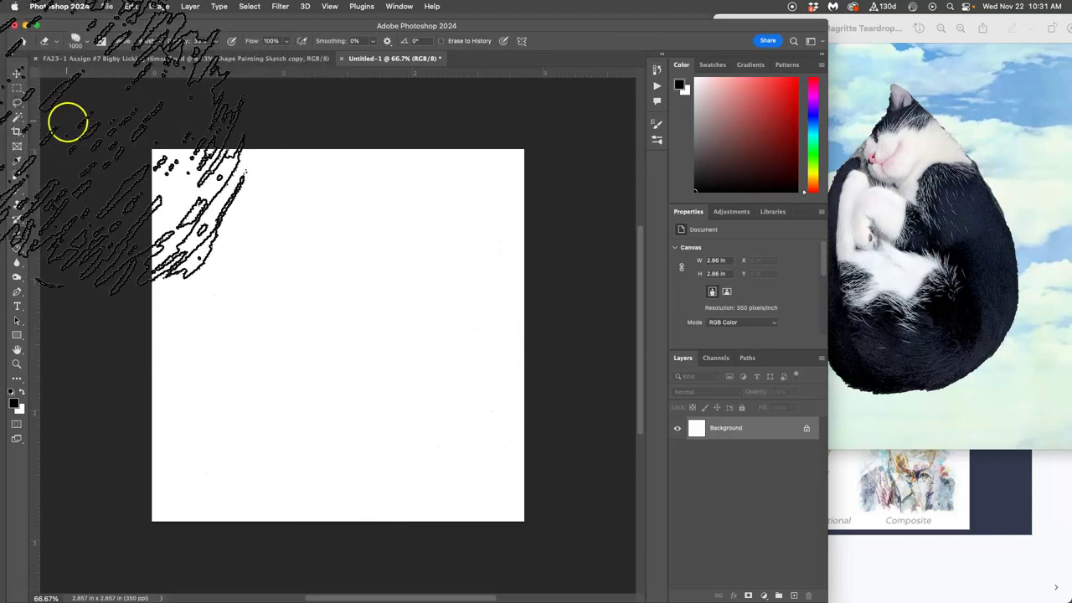
pyautogui.click(215, 42)
pyautogui.click(347, 337)
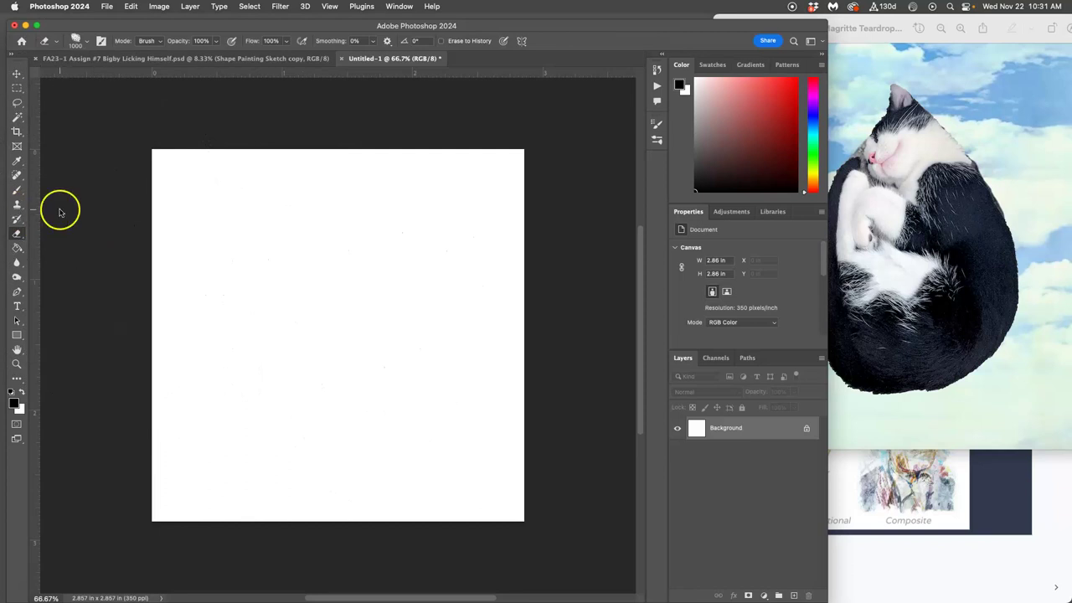
# Switch to the Brush tool and choose the newly defined FA23-1 hatching preset at 1000 px
pyautogui.click(17, 189)
pyautogui.click(78, 40)
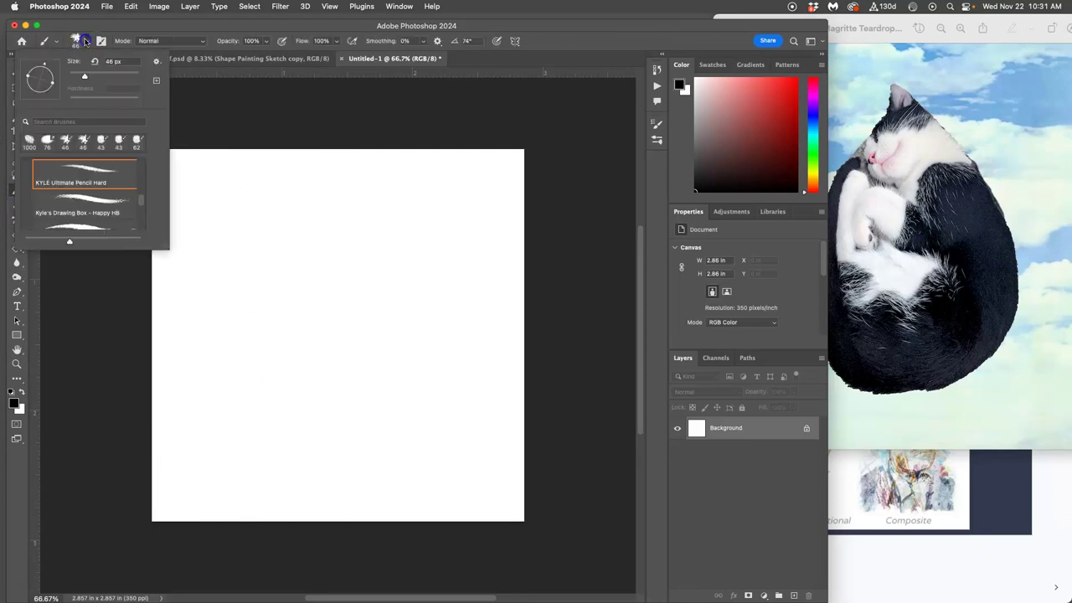
pyautogui.scroll(-5, 112, 176)
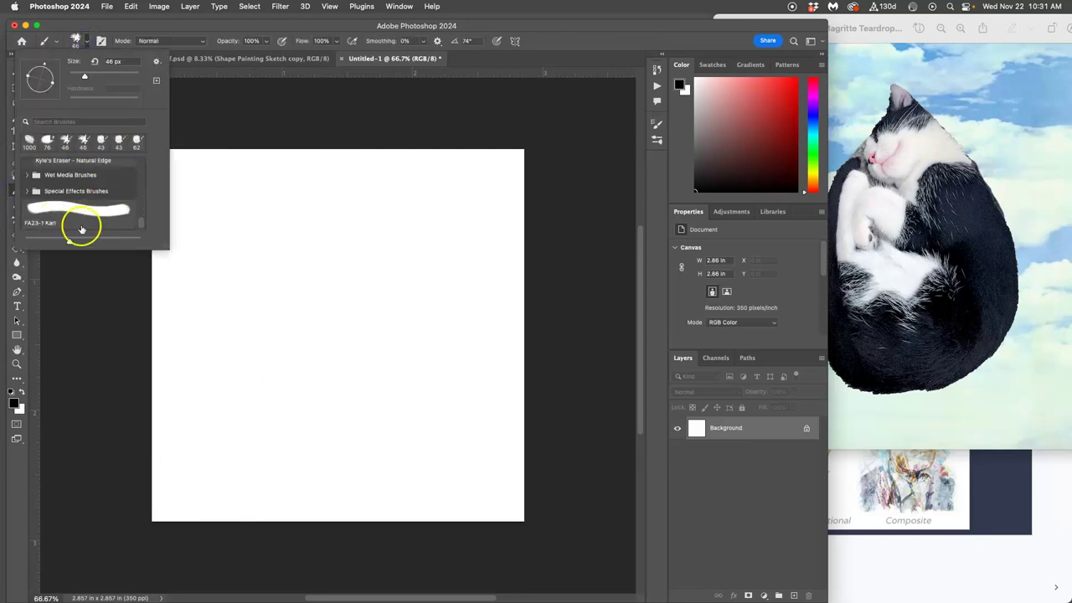
pyautogui.click(57, 216)
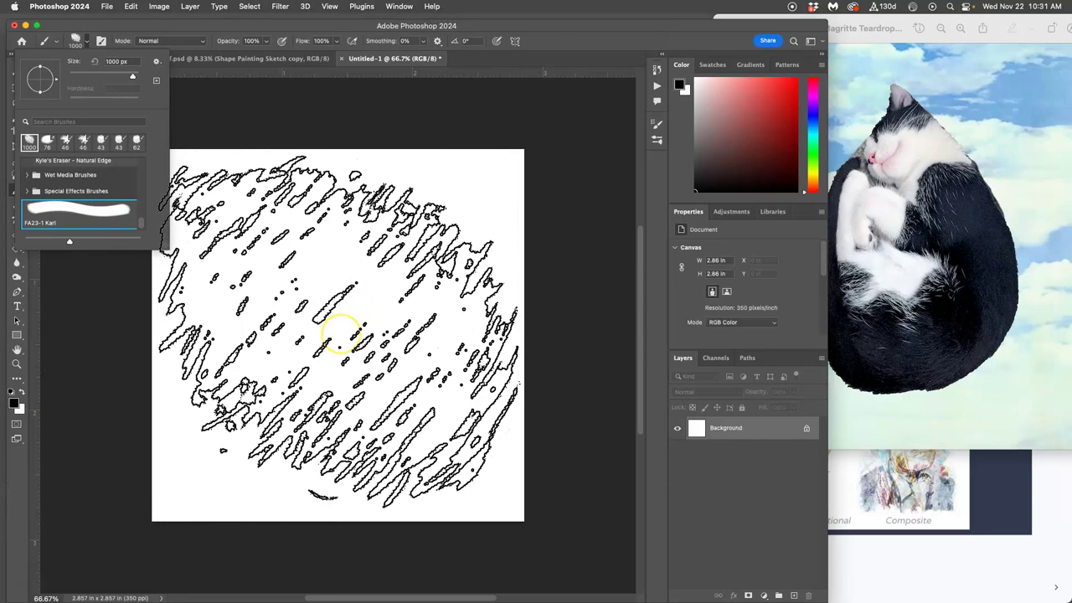
# Try stamping the hatching brush once at 1000 px on the blank canvas, and undo the mark
pyautogui.click(339, 331)
pyautogui.click(700, 325)
pyautogui.press('super+z')
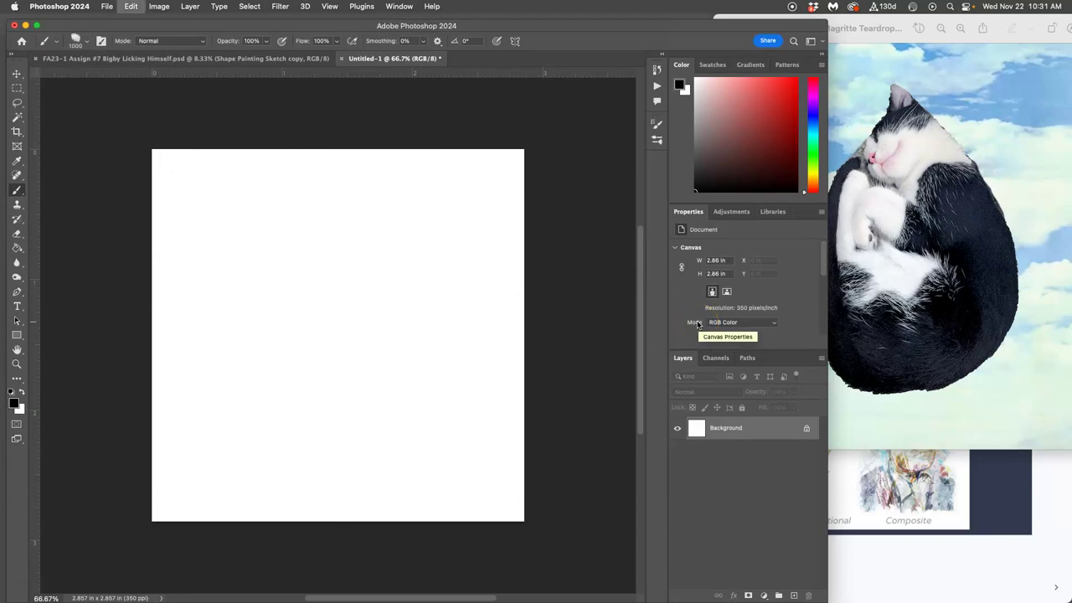
# Set the hatching brush's size to 41 px and paint a black zigzag test stroke across the canvas
pyautogui.click(87, 41)
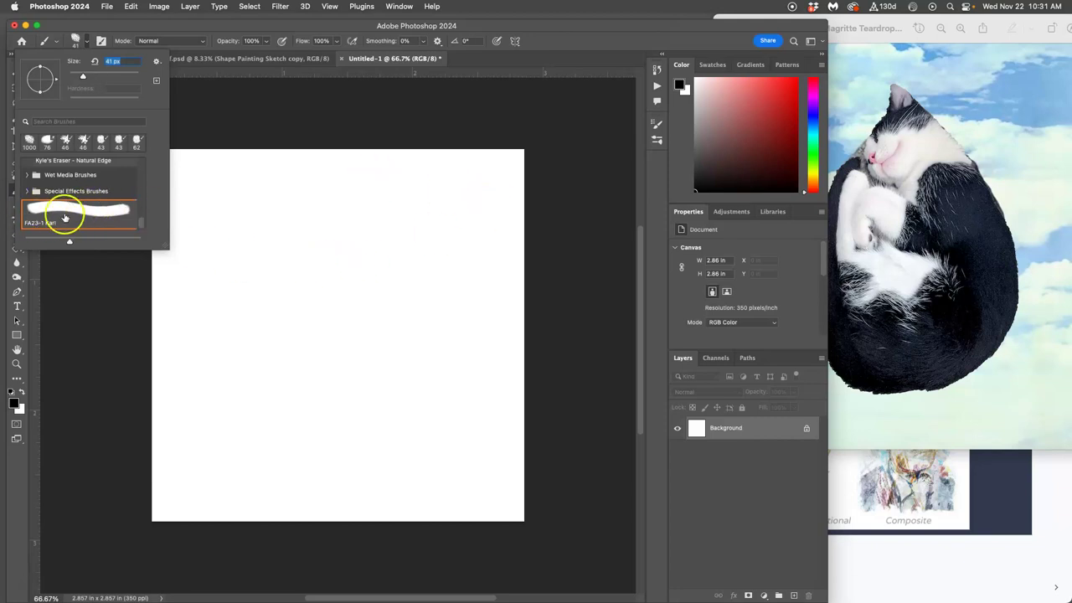
pyautogui.click(414, 175)
pyautogui.moveTo(413, 173)
pyautogui.mouseDown()
pyautogui.moveTo(323, 249)
pyautogui.moveTo(333, 301)
pyautogui.moveTo(394, 344)
pyautogui.moveTo(425, 387)
pyautogui.mouseUp()
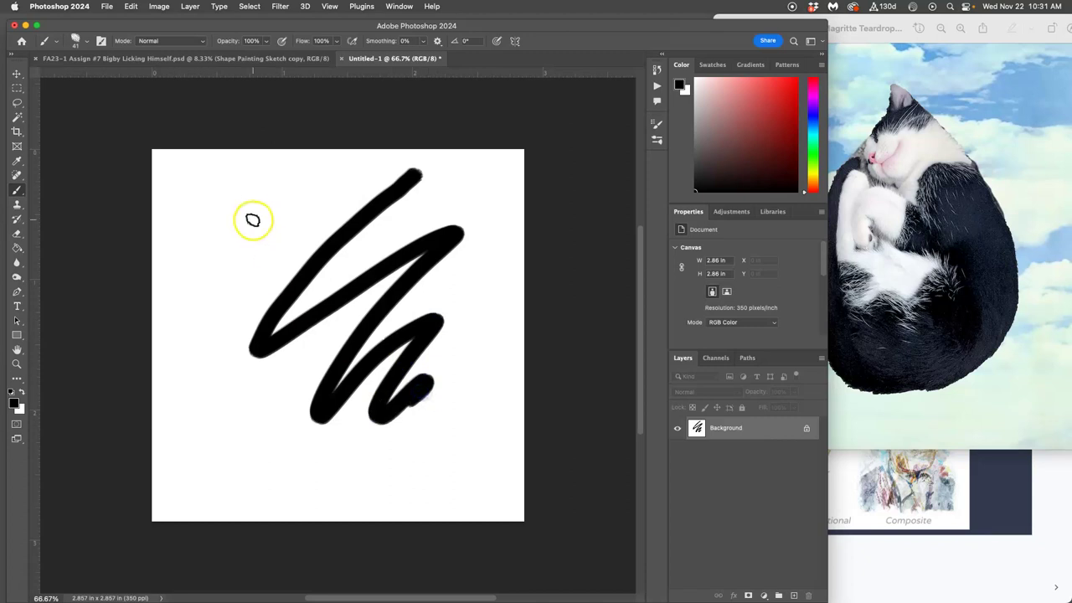
# Stamp single dabs of the brush on the blank area beside the zigzag, at high magnification, and undo the unwanted marks
pyautogui.press('super+plus')
pyautogui.press('super+plus')
pyautogui.press('super+plus')
pyautogui.press('super+plus')
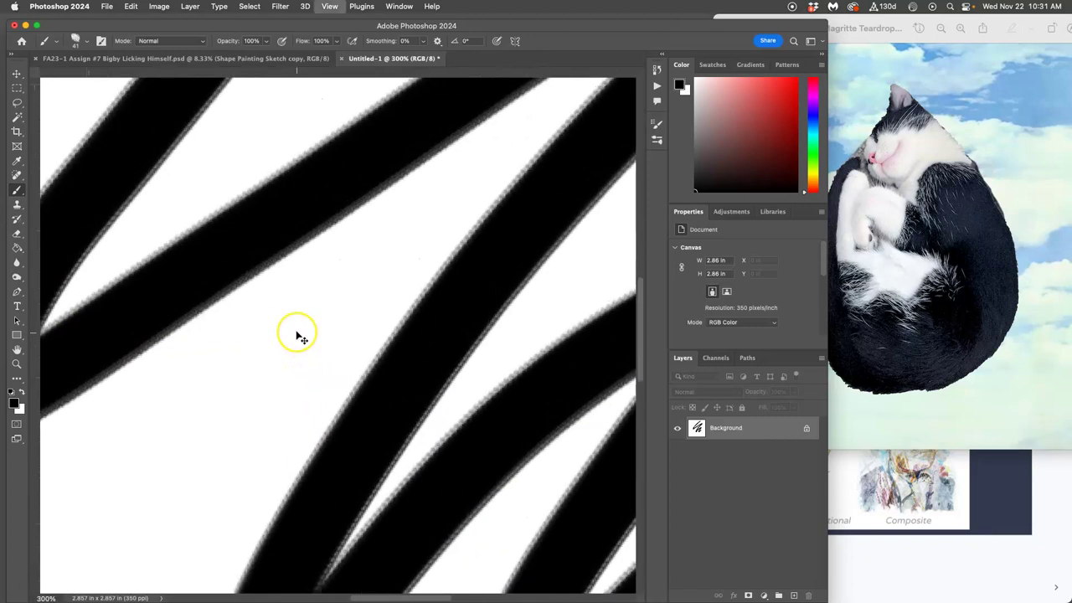
pyautogui.moveTo(238, 229)
pyautogui.mouseDown()
pyautogui.moveTo(357, 273)
pyautogui.moveTo(371, 388)
pyautogui.mouseUp()
pyautogui.click(407, 259)
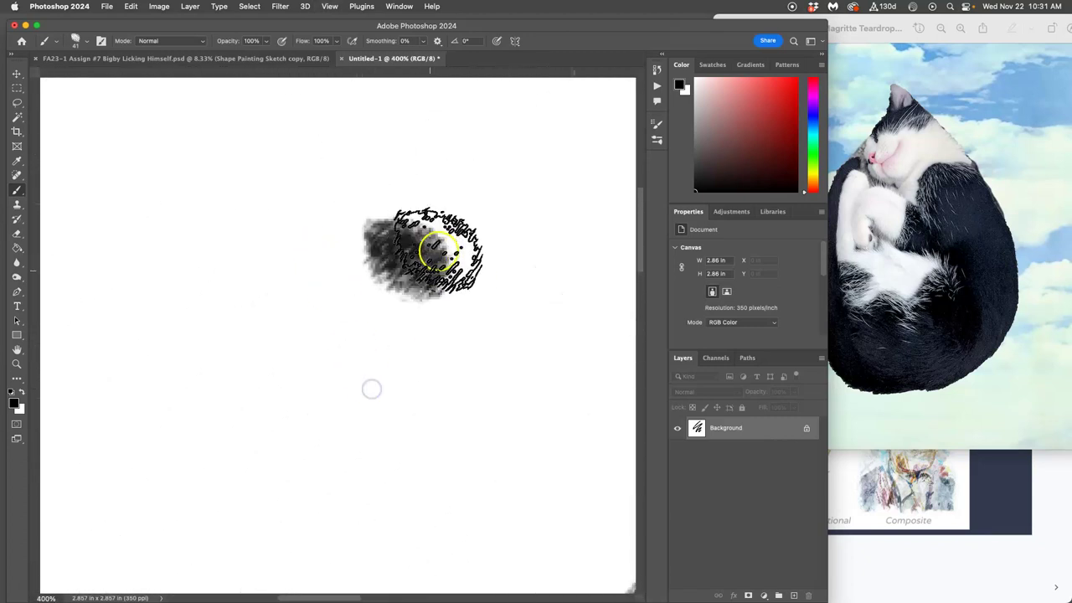
pyautogui.press('super+z')
pyautogui.press('super+z')
# Paint another black zigzag test scribble beside the first one, with the whole canvas in view
pyautogui.press('super+minus')
pyautogui.press('super+minus')
pyautogui.press('super+minus')
pyautogui.press('super+minus')
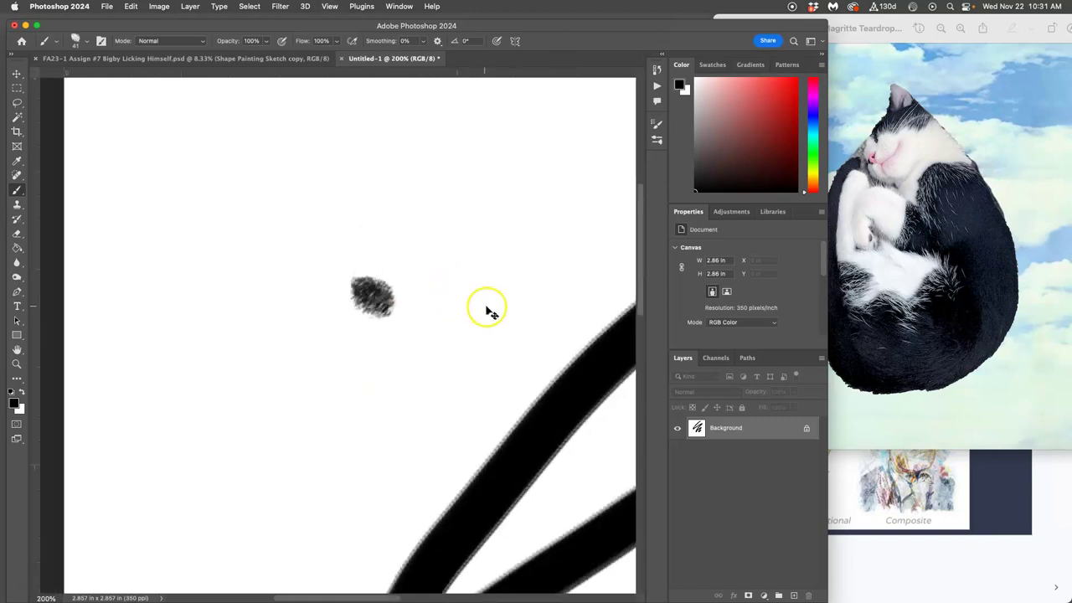
pyautogui.press('super+minus')
pyautogui.moveTo(405, 287)
pyautogui.mouseDown()
pyautogui.moveTo(304, 404)
pyautogui.moveTo(308, 439)
pyautogui.moveTo(348, 477)
pyautogui.moveTo(382, 473)
pyautogui.moveTo(463, 509)
pyautogui.mouseUp()
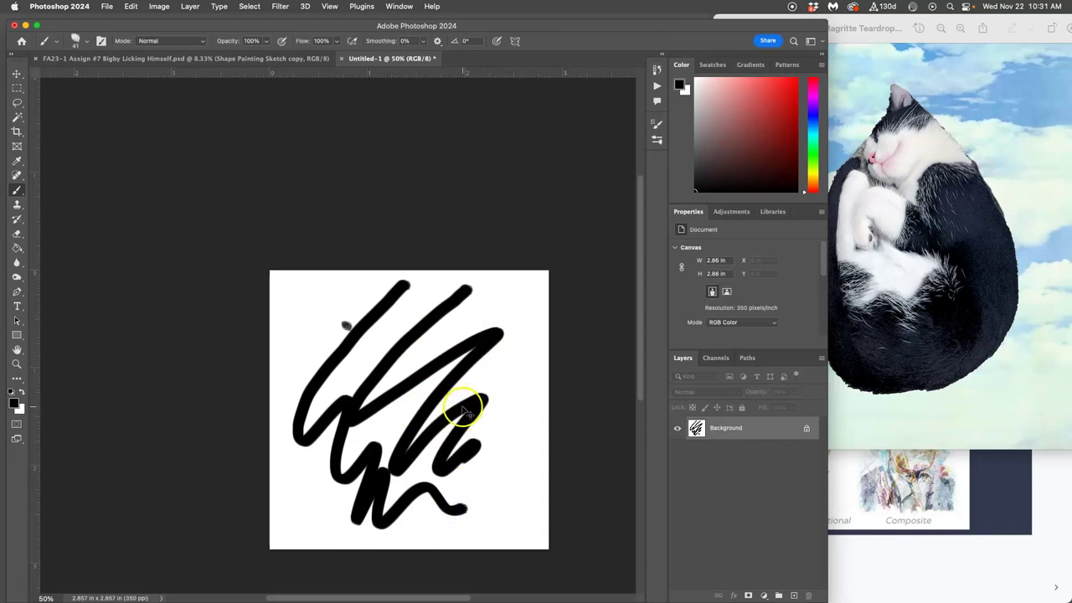
# Clear the test strokes by filling the whole canvas with white at 100% opacity, deselect it, and return to the Brush tool
pyautogui.press('super+a')
pyautogui.hotkey('shift', 'BackSpace')
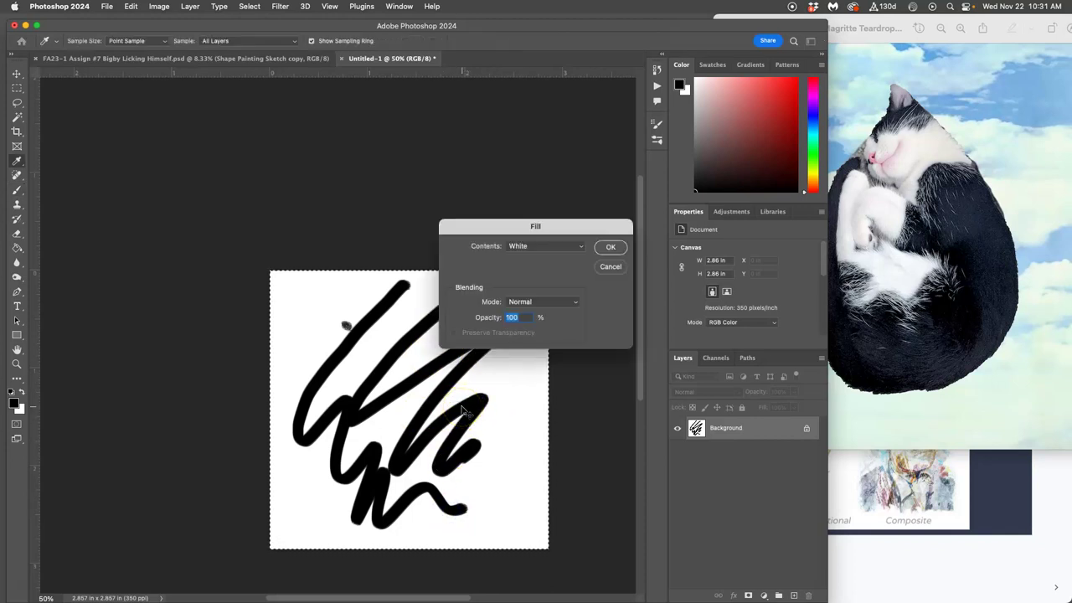
pyautogui.click(546, 340)
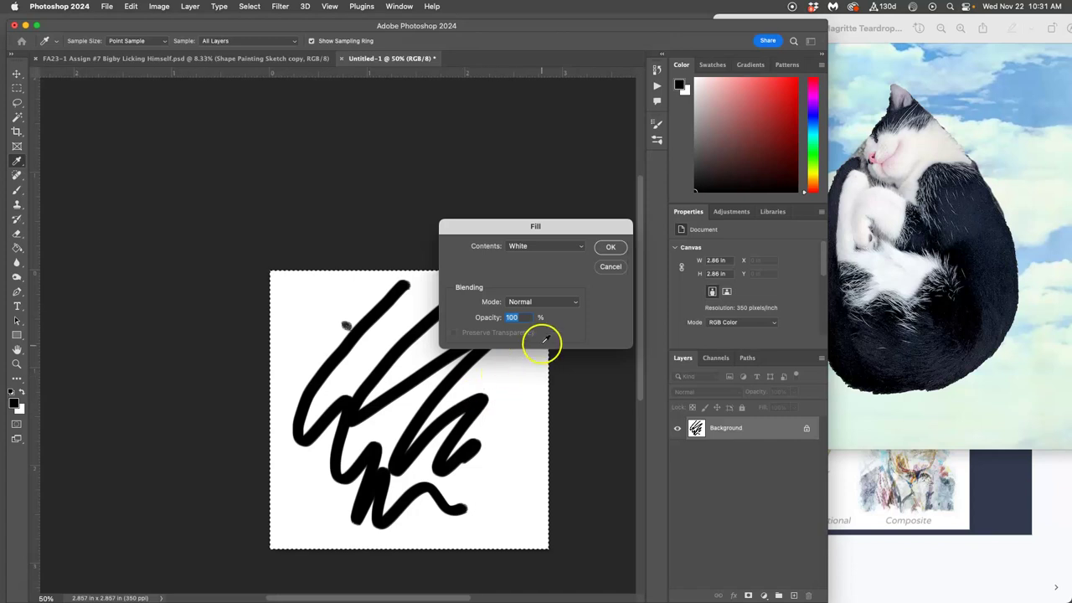
pyautogui.click(609, 250)
pyautogui.press('b')
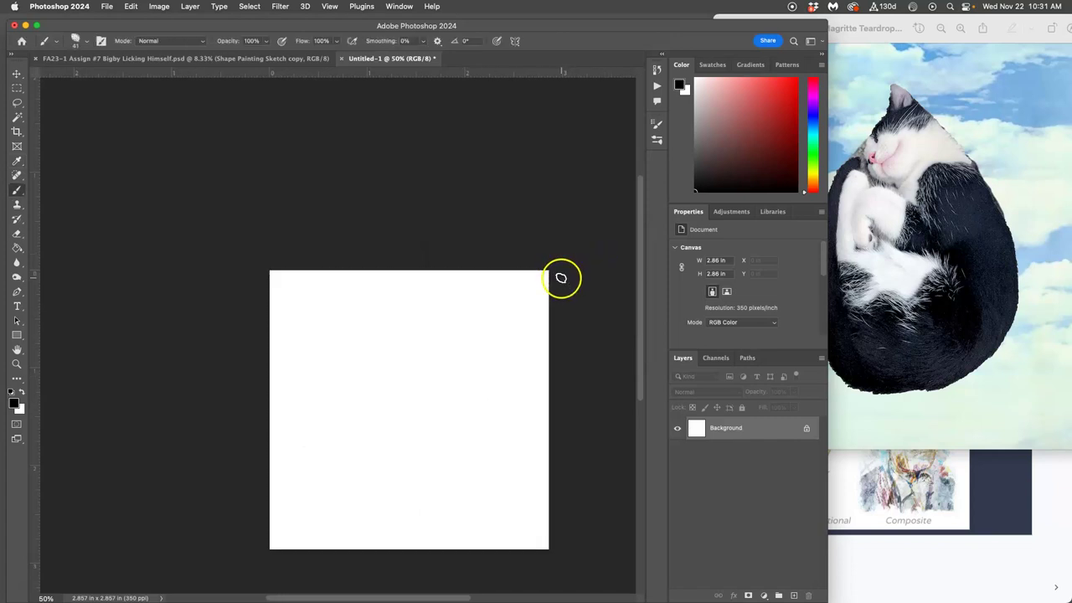
# Enable Shape Dynamics for the brush with size controlled by Pen Pressure, and paint a curved tapered test stroke on the canvas
pyautogui.press('super+minus')
pyautogui.press('super+plus')
pyautogui.press('super+plus')
pyautogui.press('super+plus')
pyautogui.press('super+plus')
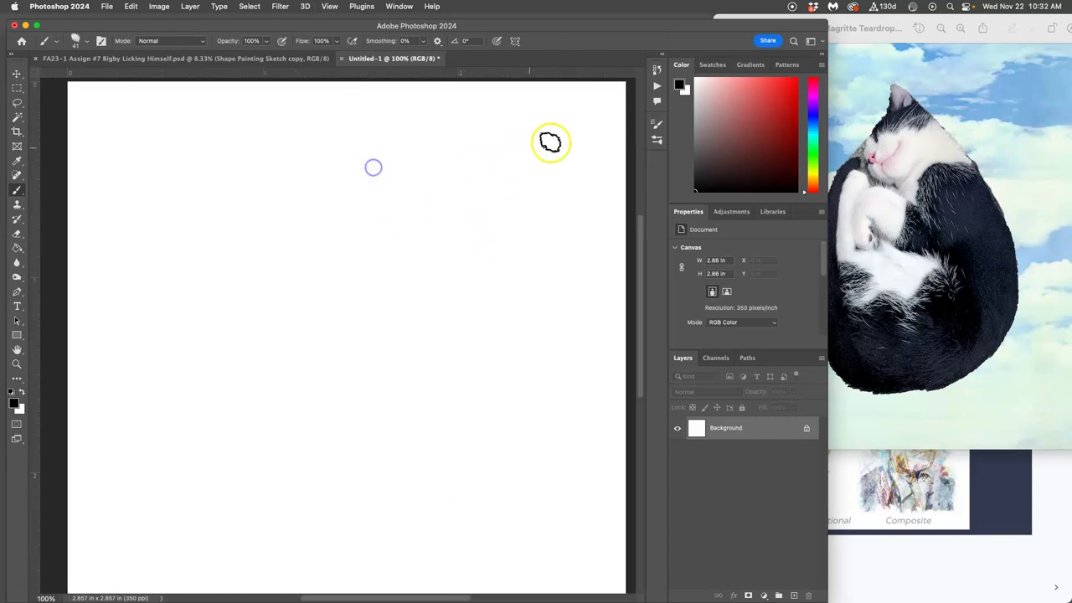
pyautogui.click(658, 124)
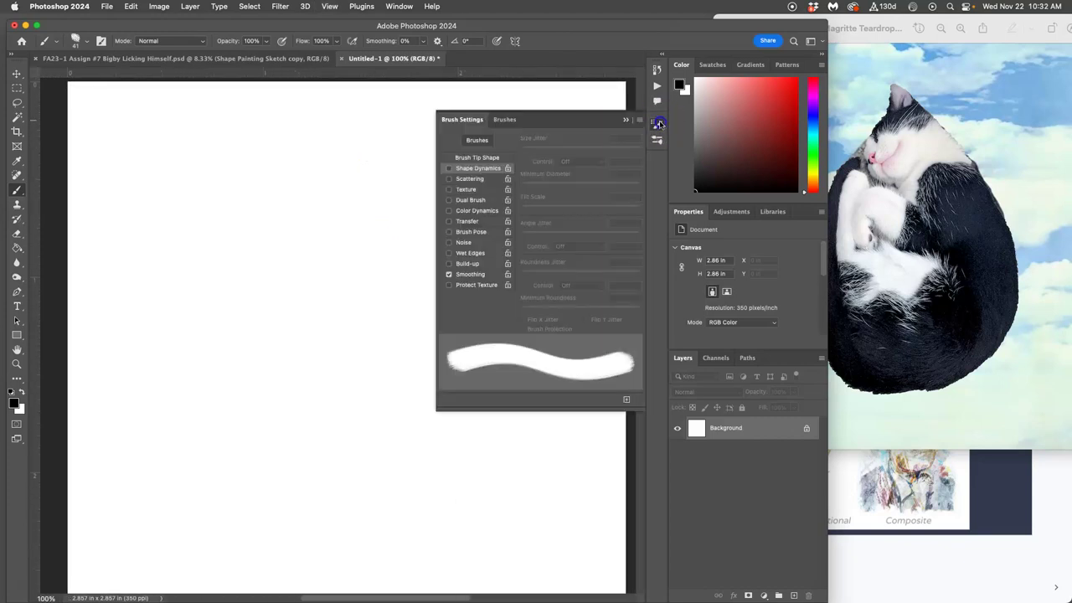
pyautogui.click(449, 170)
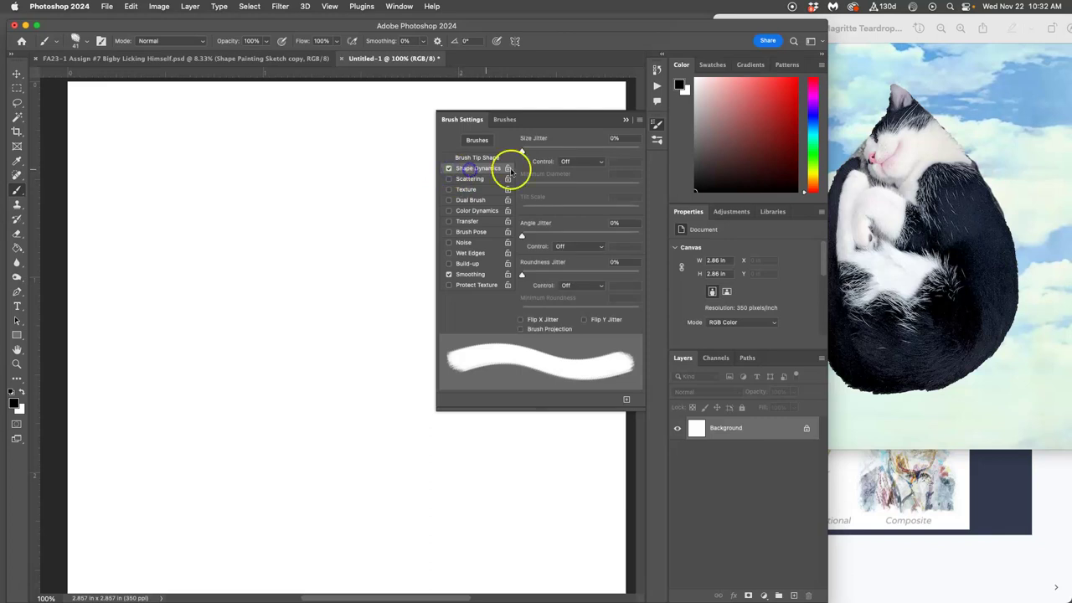
pyautogui.click(573, 164)
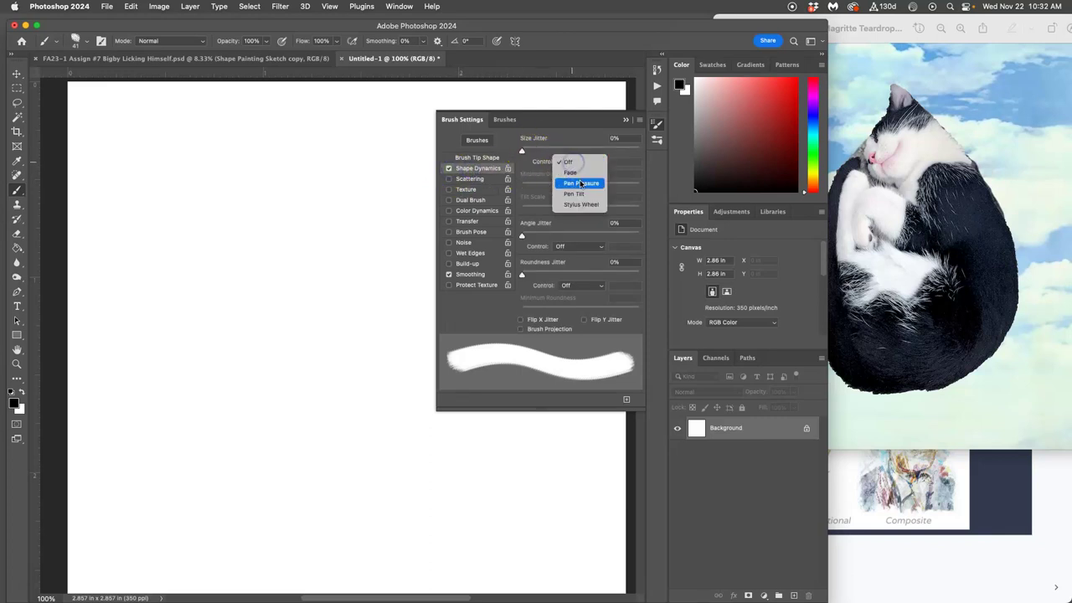
pyautogui.click(576, 179)
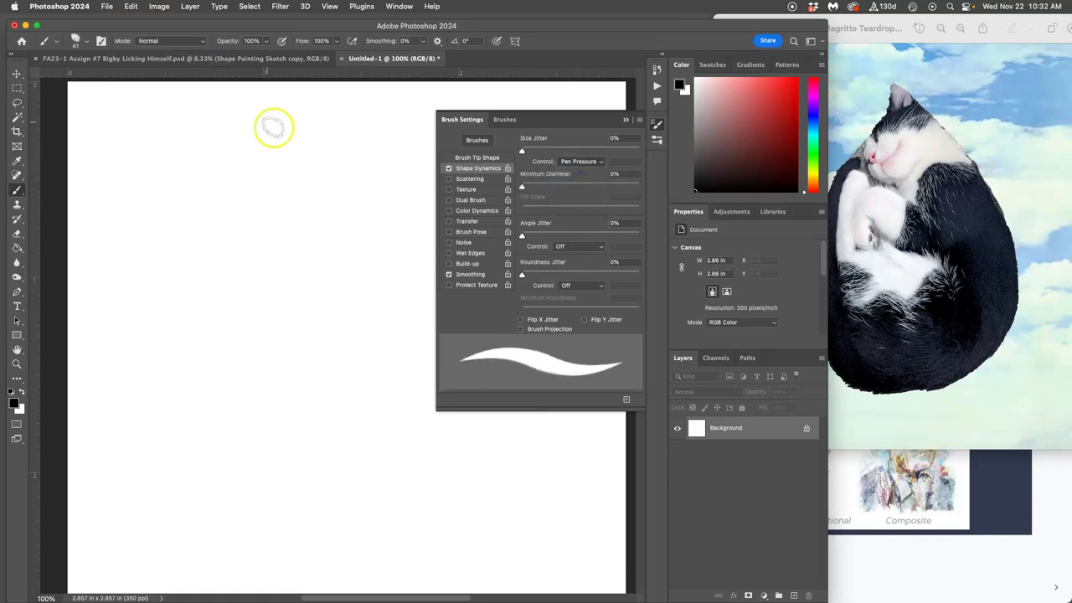
pyautogui.moveTo(298, 137); pyautogui.dragTo(305, 145)
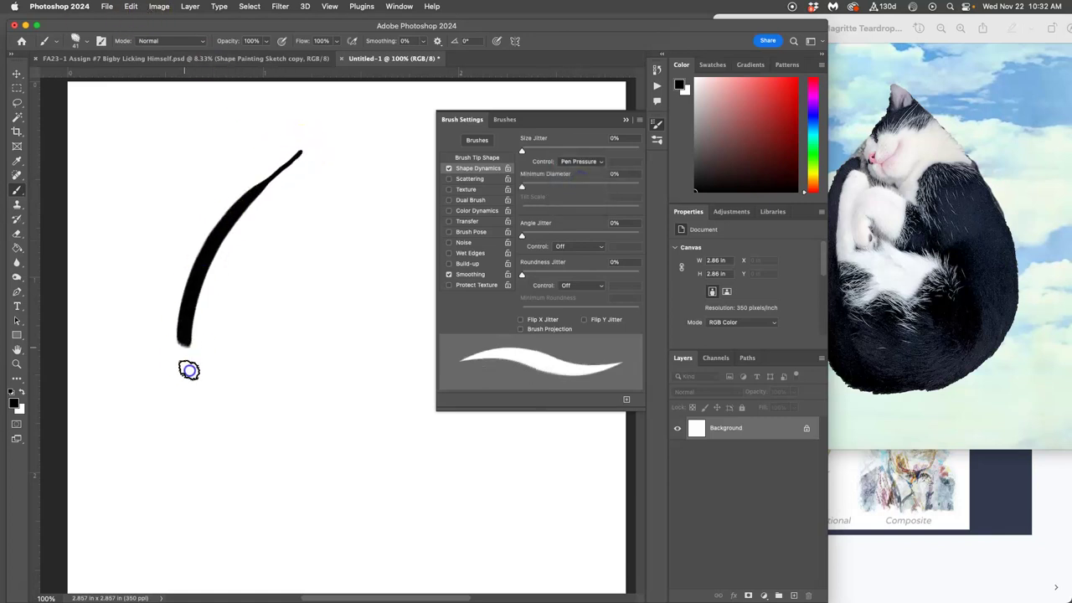